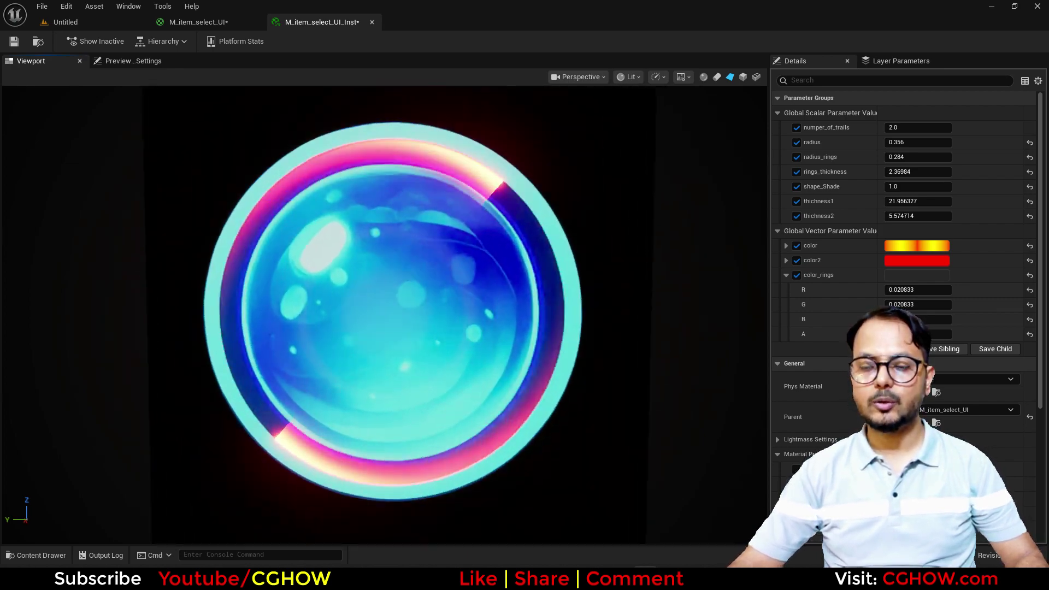
# Step: Test the numper_of_trails parameter of the material instance at 1 and 5, and set it back to 2
pyautogui.moveTo(271, 270); pyautogui.dragTo(271, 295)
pyautogui.click(466, 295)
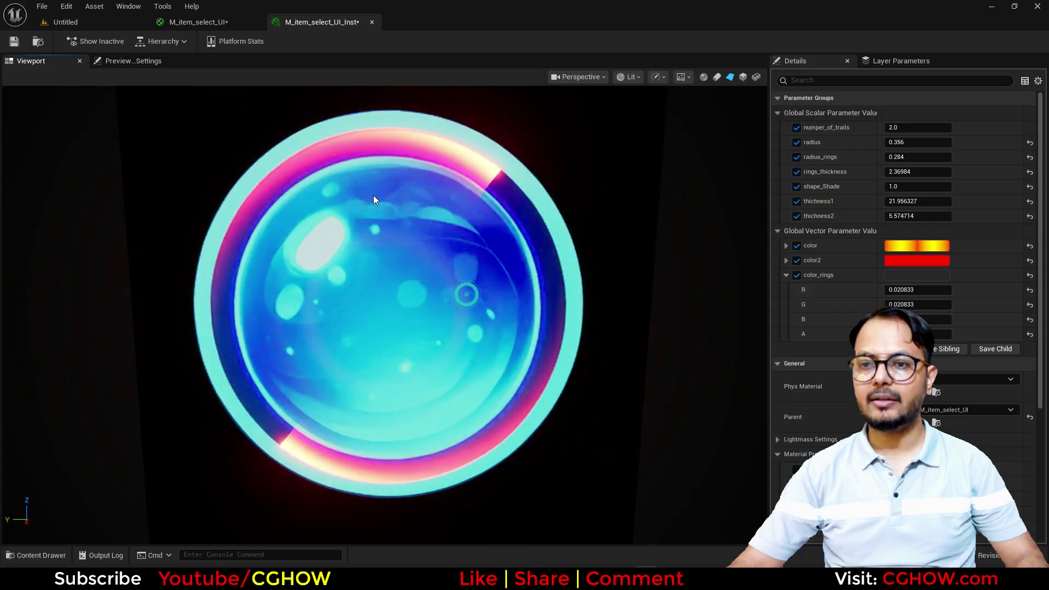
pyautogui.click(915, 127)
pyautogui.write('1')
pyautogui.press('Return')
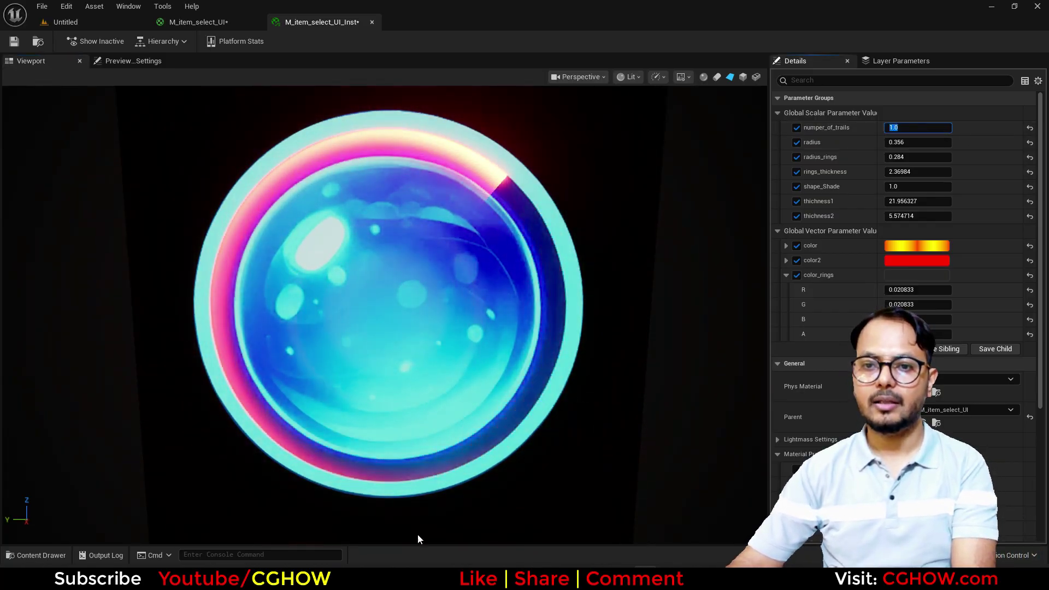
pyautogui.write('5')
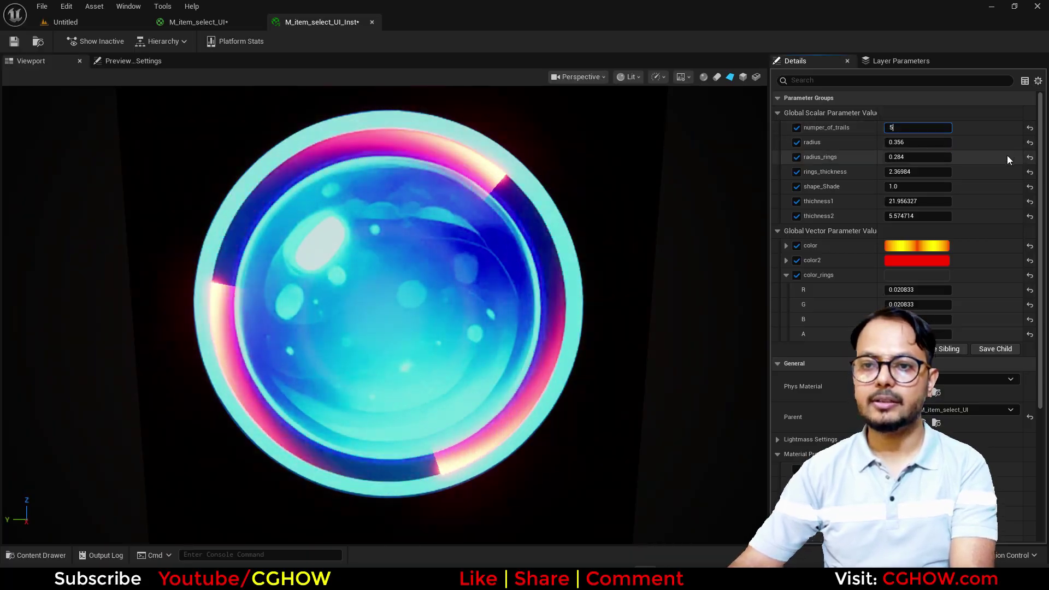
pyautogui.press('Return')
pyautogui.write('2')
pyautogui.press('Return')
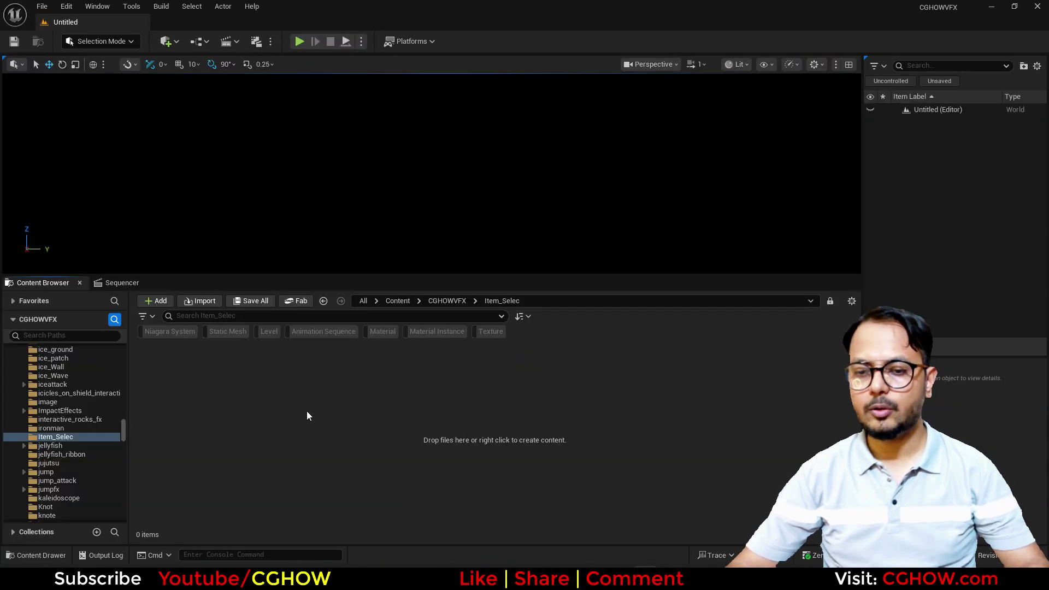
# Step: Create a new material named M_item_select_UI in the Item_Selec folder
pyautogui.rightClick(307, 416)
pyautogui.click(367, 285)
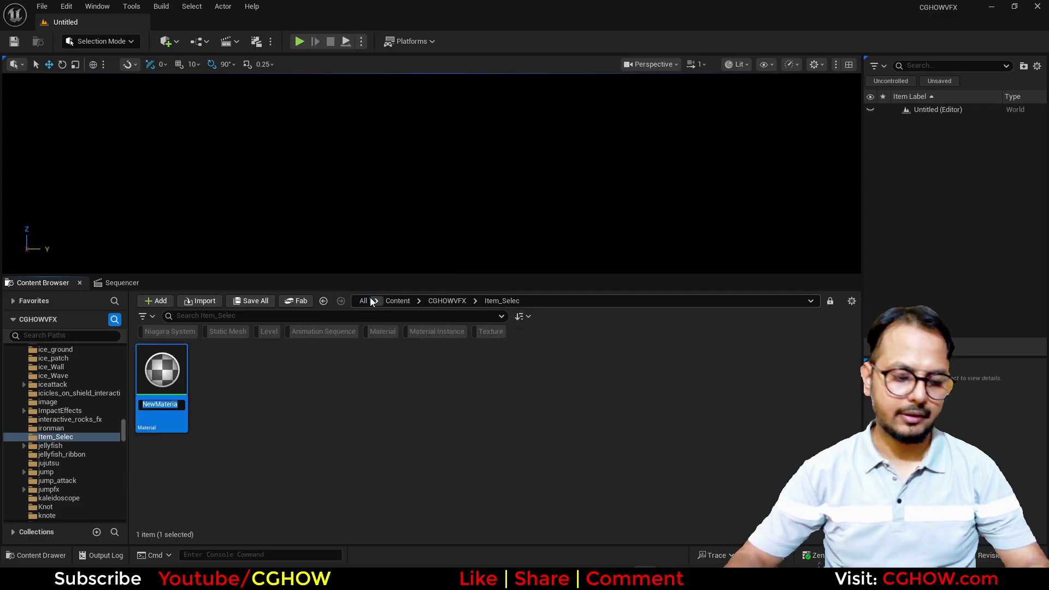
pyautogui.write('M_')
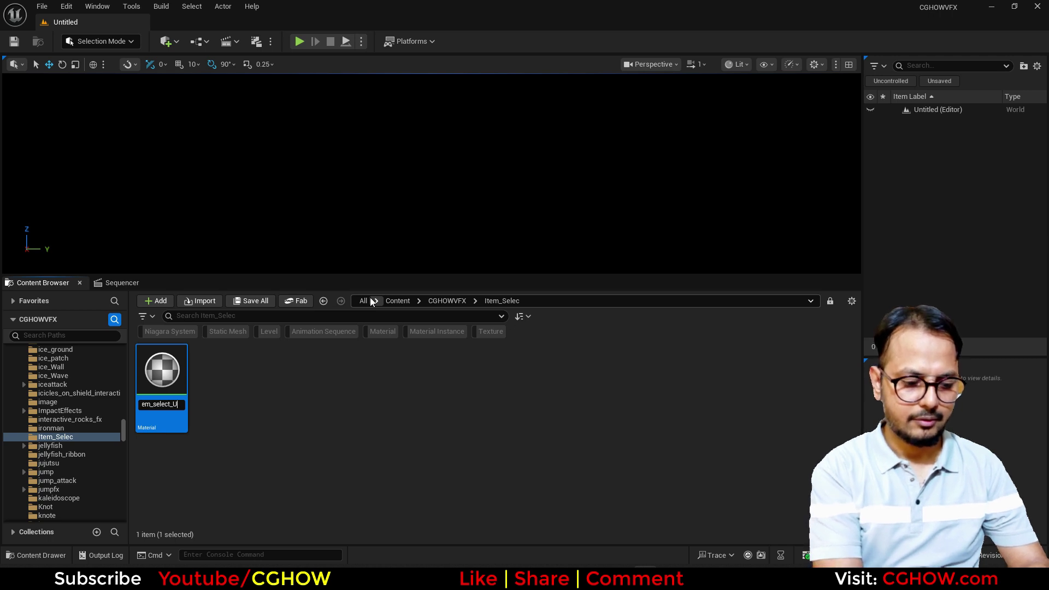
pyautogui.press('Return')
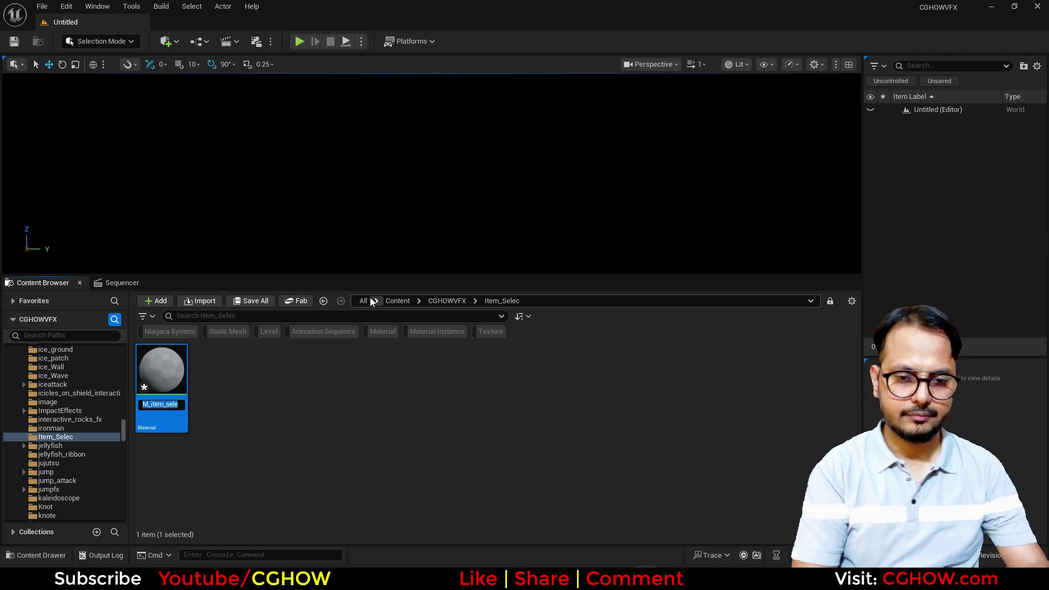
pyautogui.press('Return')
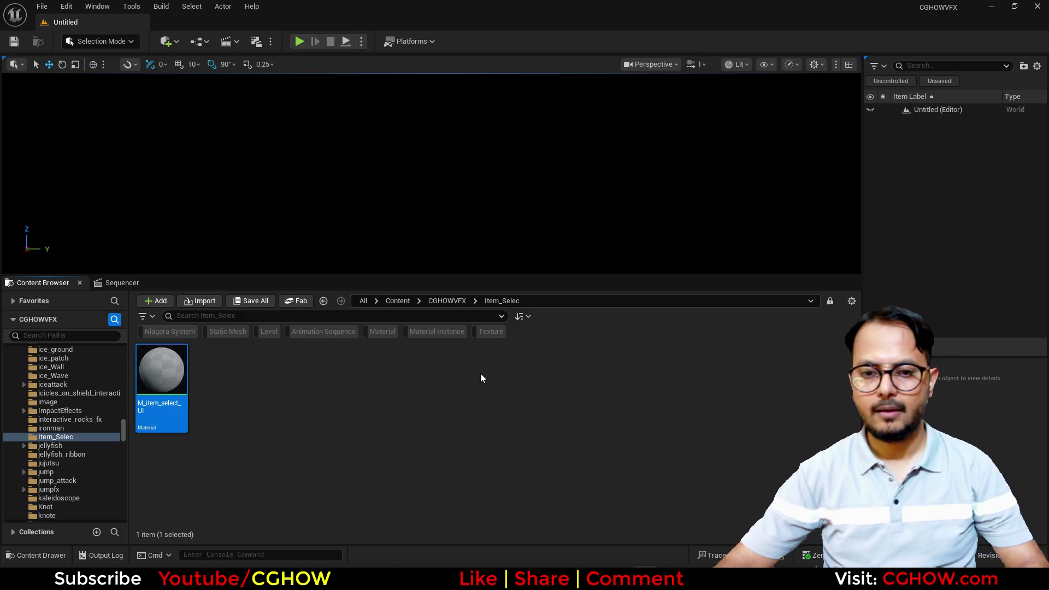
# Step: Open M_item_select_UI, preview it on a plane, and make the material Unlit and Two Sided
pyautogui.doubleClick(158, 368)
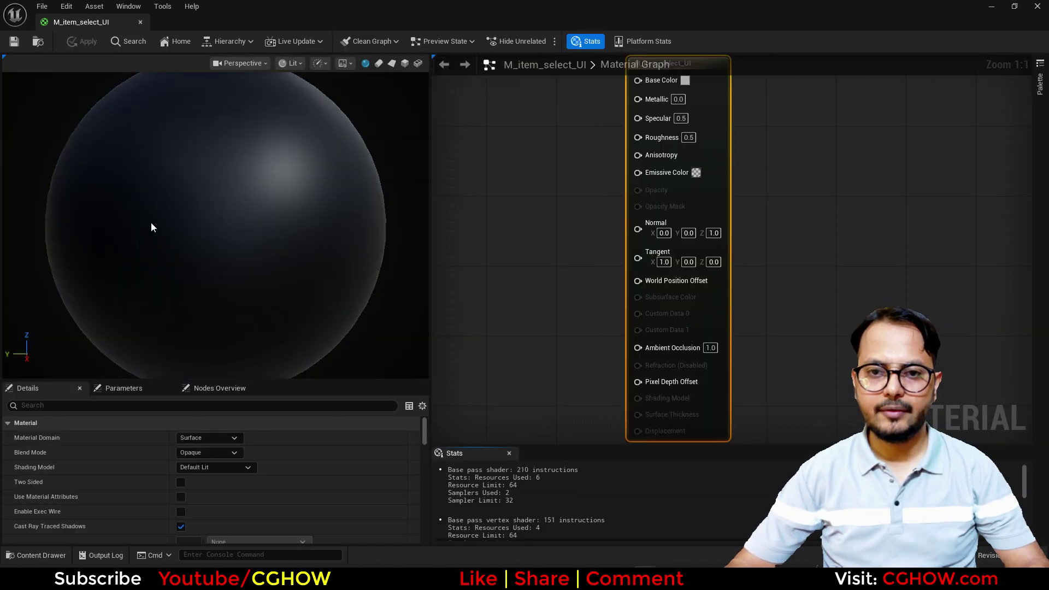
pyautogui.click(390, 67)
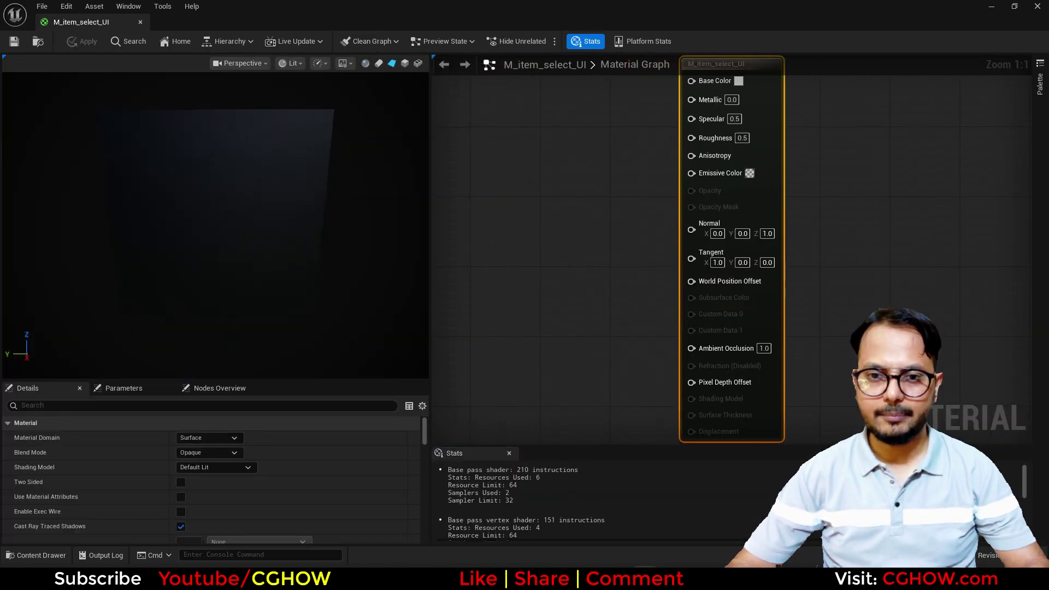
pyautogui.click(212, 467)
pyautogui.click(187, 331)
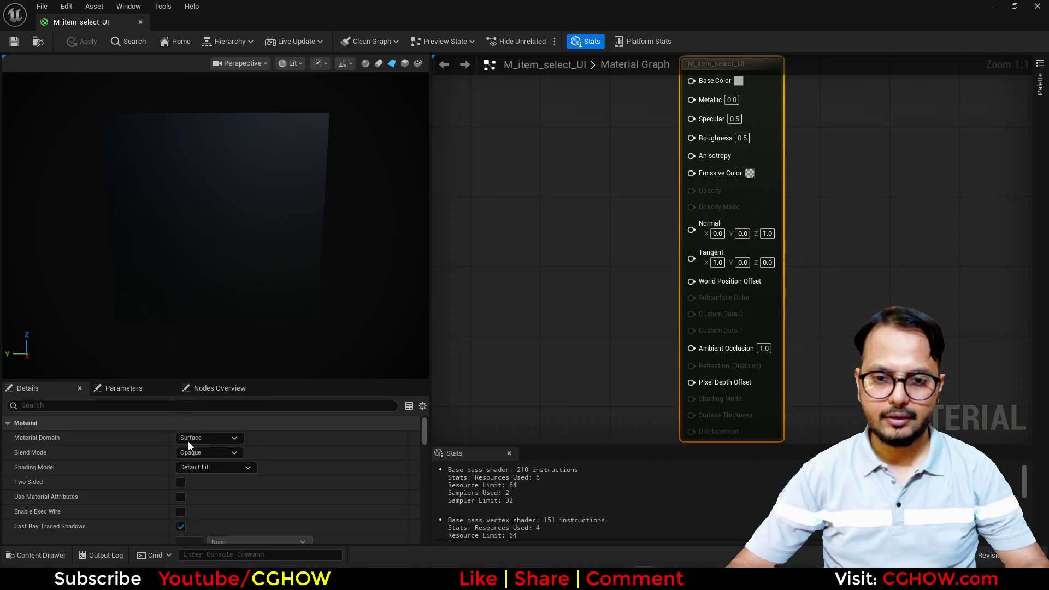
pyautogui.click(181, 483)
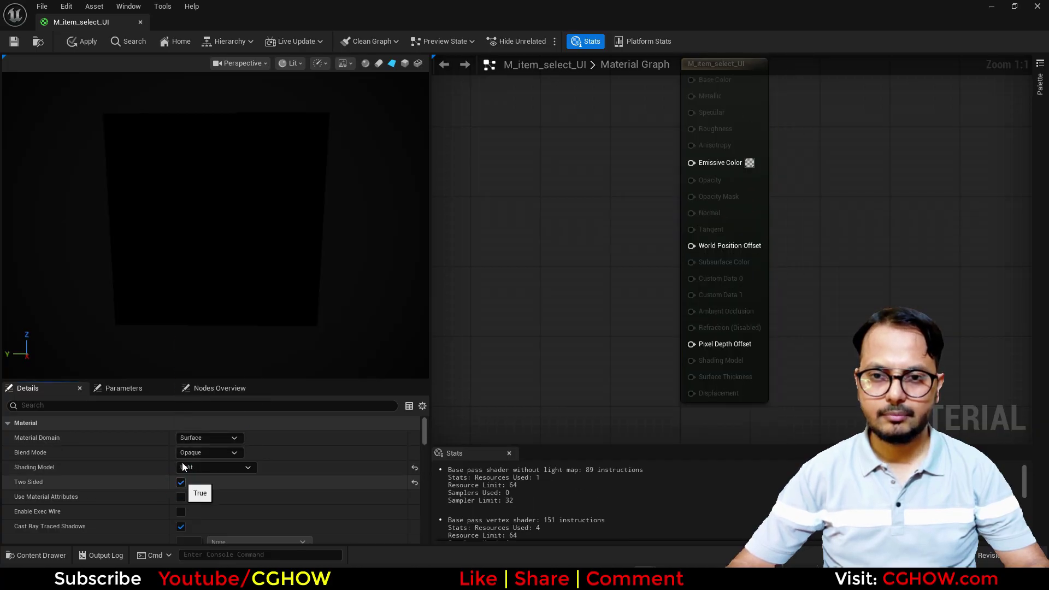
pyautogui.click(200, 274)
pyautogui.moveTo(671, 246); pyautogui.dragTo(847, 246, button='right')
pyautogui.rightClick(565, 167)
pyautogui.write('rad')
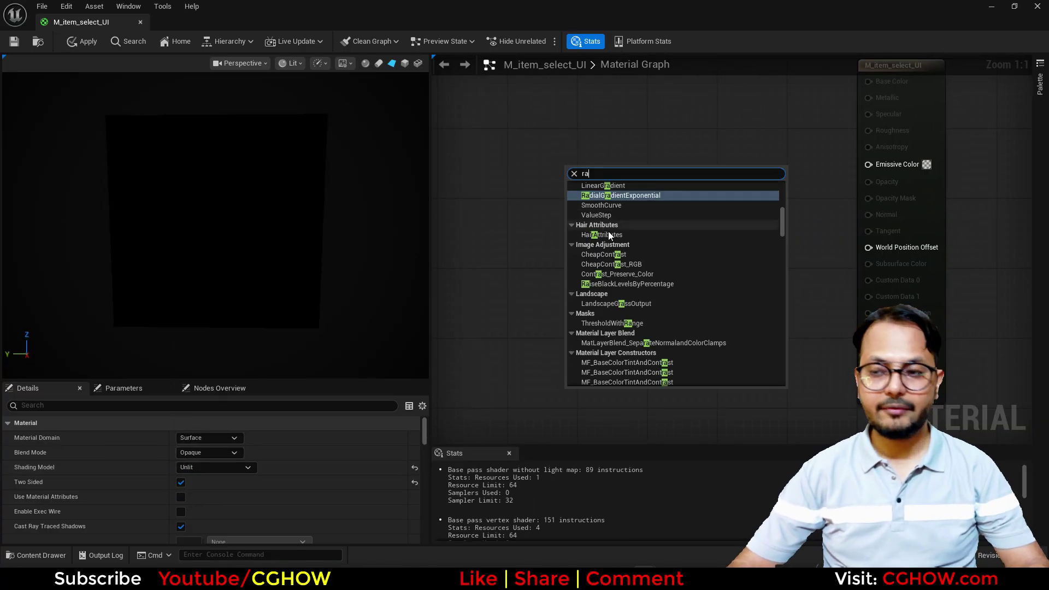
pyautogui.click(314, 228)
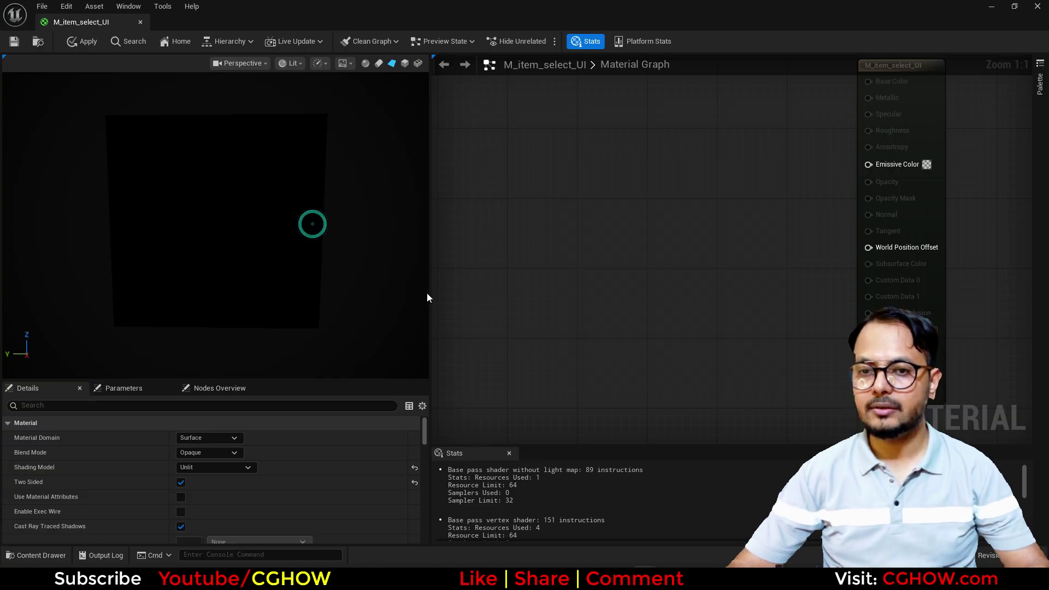
pyautogui.rightClick(546, 180)
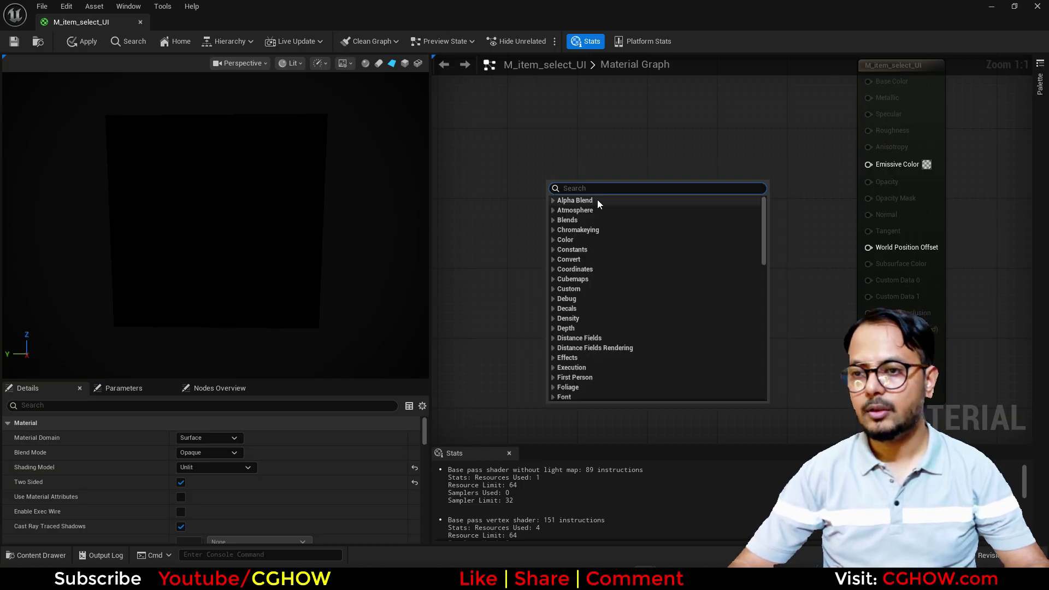
# Step: Add a RadialGradientExponential node and connect its output to Emissive Color
pyautogui.rightClick(553, 149)
pyautogui.write('rad')
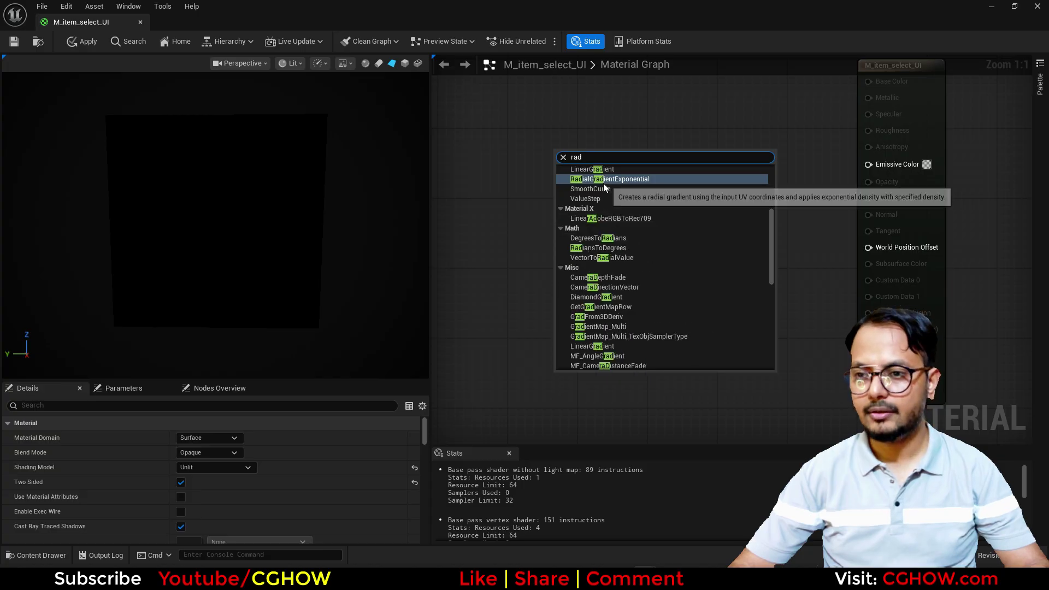
pyautogui.click(603, 181)
pyautogui.moveTo(716, 169); pyautogui.dragTo(805, 176)
pyautogui.moveTo(880, 163); pyautogui.dragTo(880, 163)
pyautogui.moveTo(671, 214); pyautogui.dragTo(662, 284)
# Step: Add a Constant node with value 50 and connect it to the radial gradient's Density input
pyautogui.press('1')
pyautogui.click(469, 288)
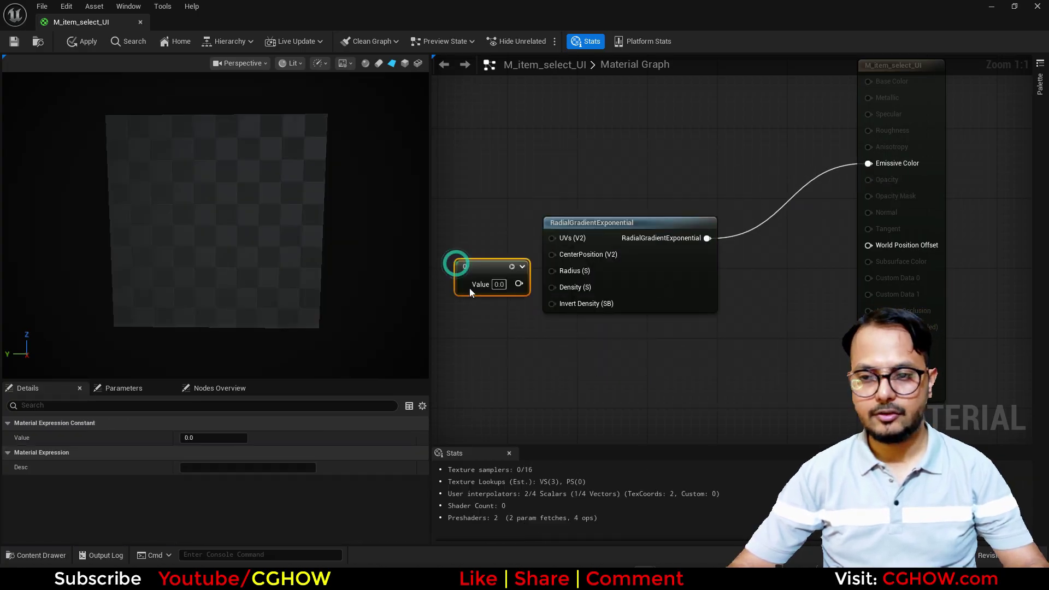
pyautogui.write('50')
pyautogui.moveTo(519, 284); pyautogui.dragTo(553, 287)
pyautogui.moveTo(493, 260); pyautogui.dragTo(473, 290)
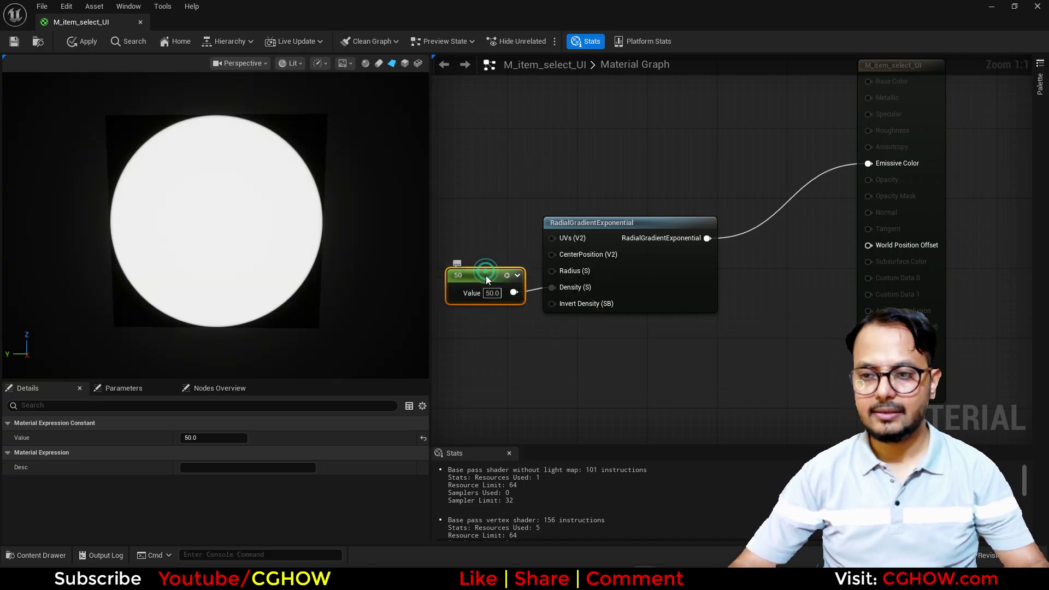
# Step: Add a Constant node with value 0.3 above the 50 constant and connect it to the gradient's Radius input
pyautogui.moveTo(486, 275); pyautogui.dragTo(486, 319)
pyautogui.press('1')
pyautogui.click(464, 248)
pyautogui.moveTo(561, 276); pyautogui.dragTo(562, 273)
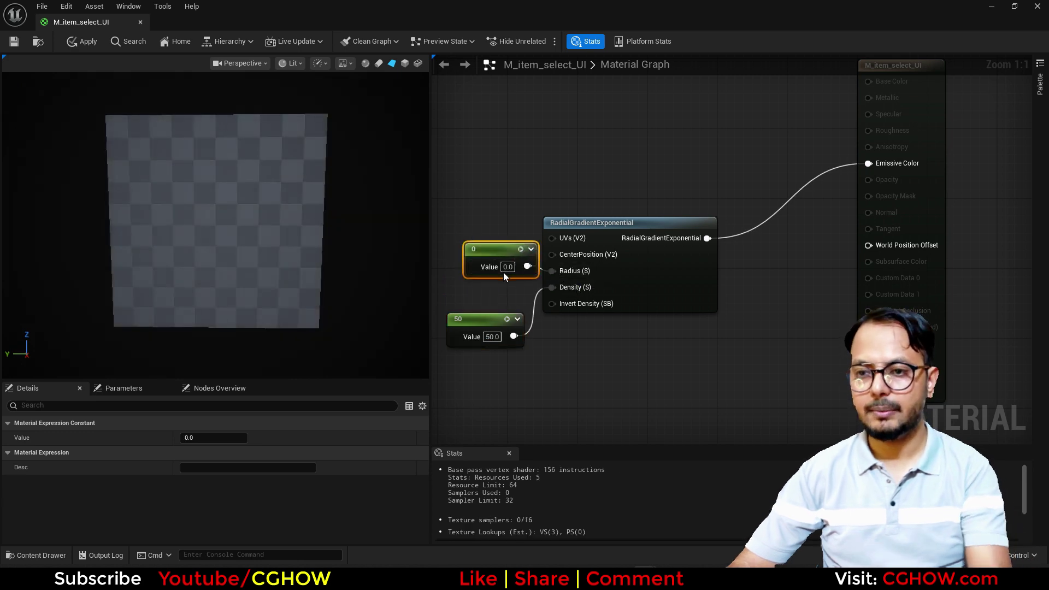
pyautogui.write('0.3')
pyautogui.press('Return')
pyautogui.moveTo(501, 250); pyautogui.dragTo(465, 268)
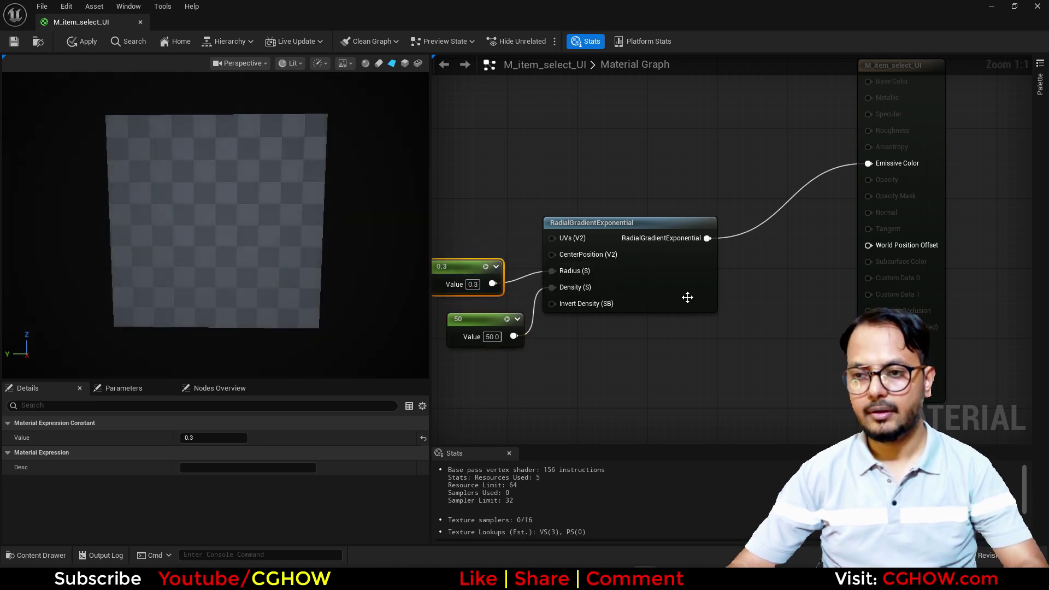
# Step: Move the material output node farther from the gradient and line up the 0.3 constant with the 50 constant
pyautogui.moveTo(688, 297); pyautogui.dragTo(667, 312, button='right')
pyautogui.click(902, 152)
pyautogui.moveTo(902, 152); pyautogui.dragTo(1013, 154)
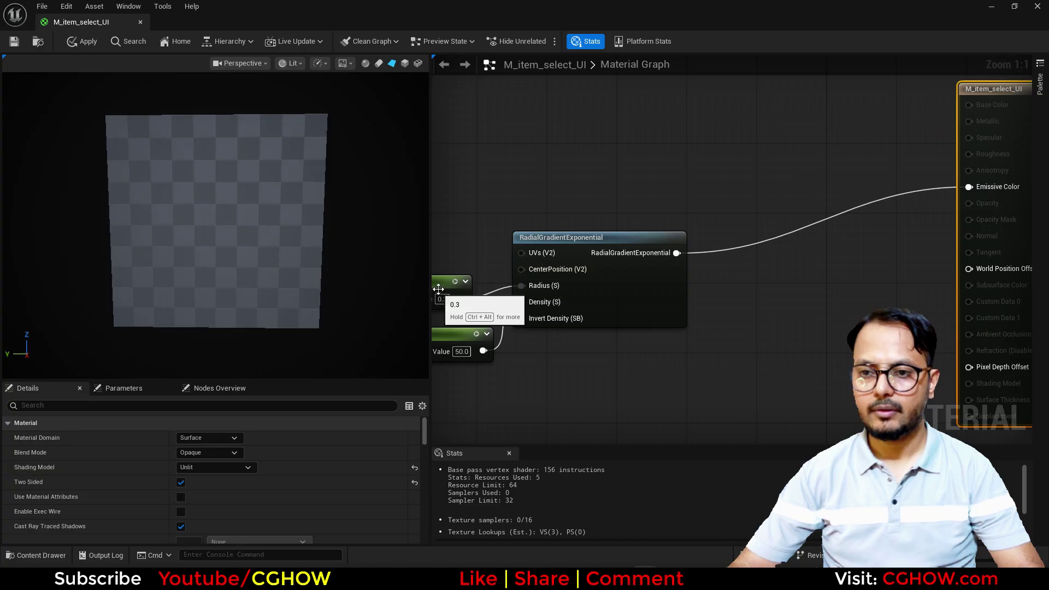
pyautogui.moveTo(439, 287); pyautogui.dragTo(460, 278)
# Step: Insert a Multiply node with B set to 0.2 between the radial gradient and Emissive Color
pyautogui.moveTo(769, 284); pyautogui.dragTo(737, 300, button='right')
pyautogui.click(723, 293)
pyautogui.press('m')
pyautogui.click(705, 251)
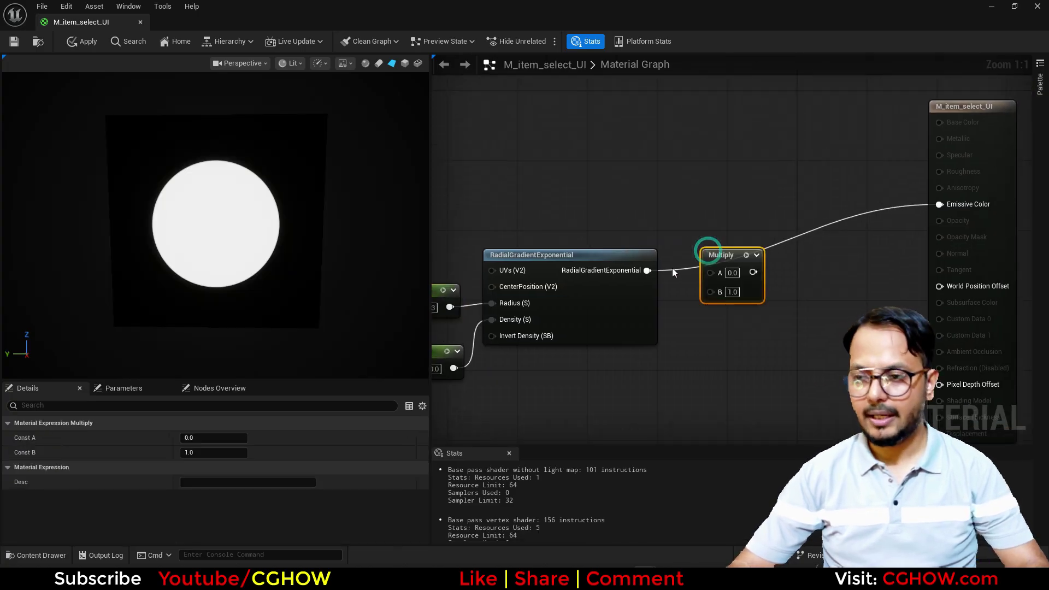
pyautogui.moveTo(647, 270); pyautogui.dragTo(705, 275)
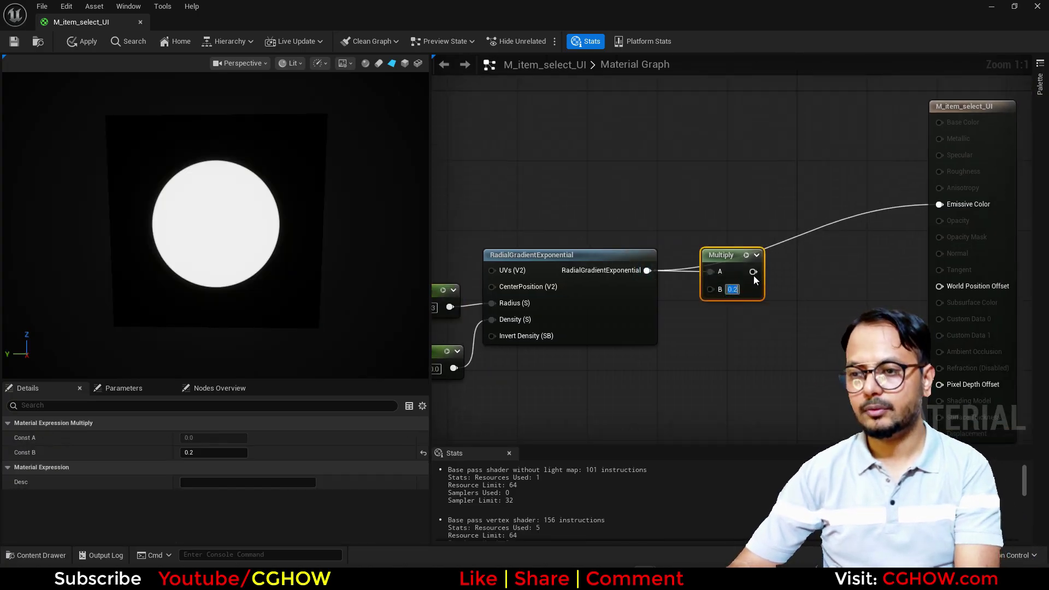
pyautogui.moveTo(774, 271); pyautogui.dragTo(710, 271)
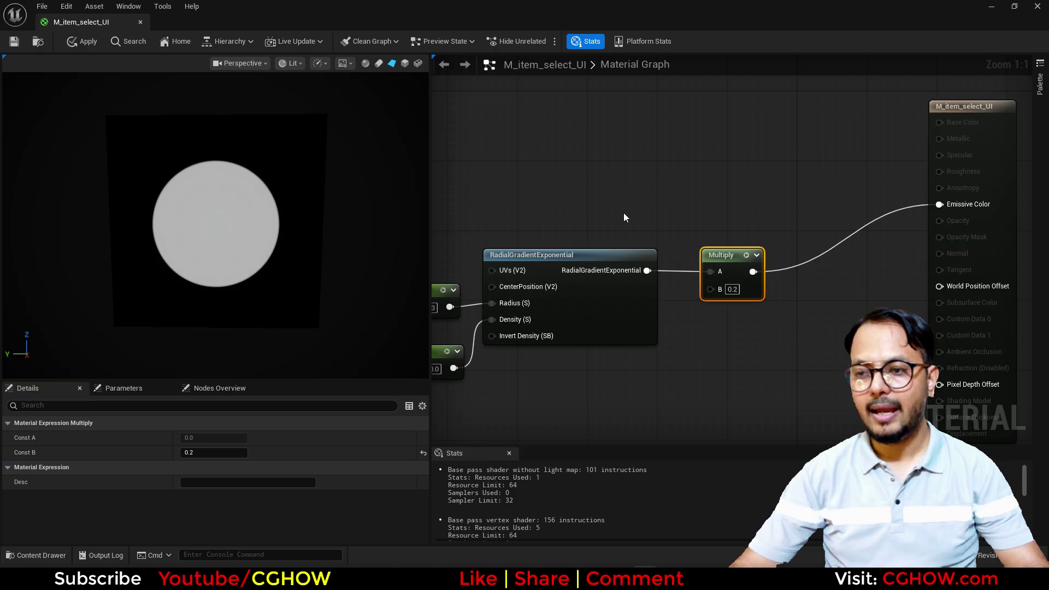
# Step: Duplicate the RadialGradientExponential node above the original and connect the 0.3 constant to the copy's Radius input
pyautogui.moveTo(624, 218); pyautogui.dragTo(632, 293, button='right')
pyautogui.click(601, 377)
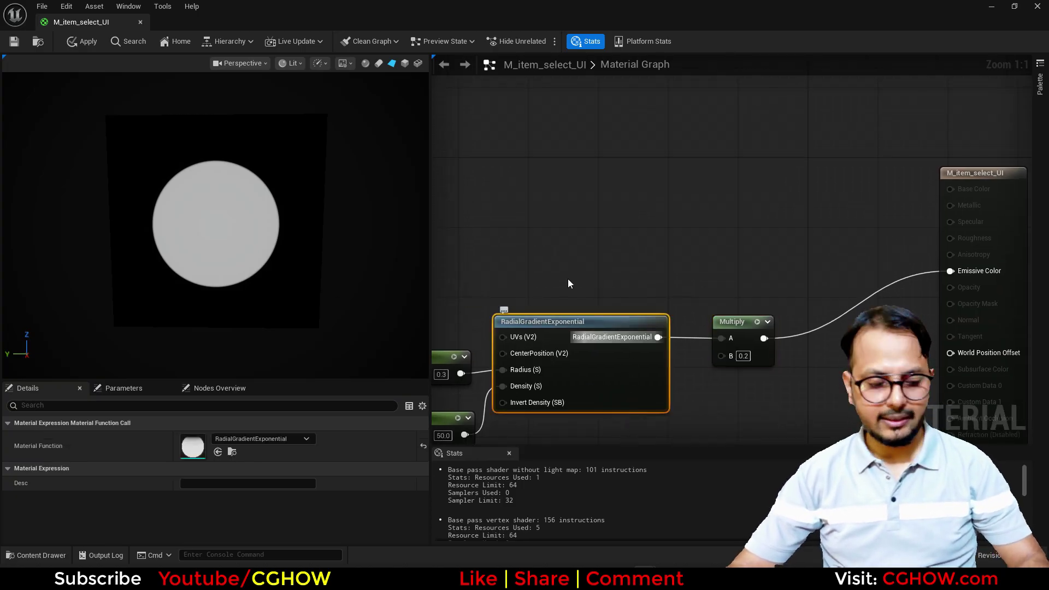
pyautogui.hotkey('ctrl', 'd')
pyautogui.moveTo(466, 372); pyautogui.dragTo(491, 358, button='right')
pyautogui.moveTo(487, 360); pyautogui.dragTo(577, 236)
pyautogui.moveTo(674, 224); pyautogui.dragTo(605, 198)
pyautogui.moveTo(691, 263); pyautogui.dragTo(636, 277, button='right')
pyautogui.moveTo(535, 395); pyautogui.dragTo(625, 320, button='right')
pyautogui.click(628, 322)
pyautogui.moveTo(616, 186); pyautogui.dragTo(634, 185)
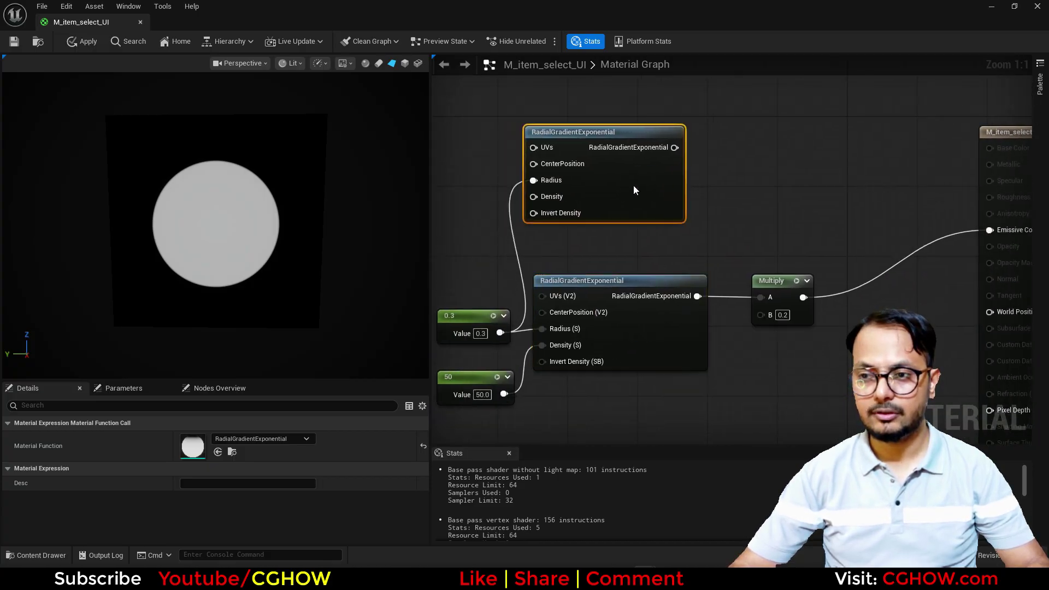
# Step: Add a One Minus node fed by the duplicated radial gradient and preview its result
pyautogui.moveTo(684, 176); pyautogui.dragTo(569, 229, button='right')
pyautogui.press('o')
pyautogui.click(597, 167)
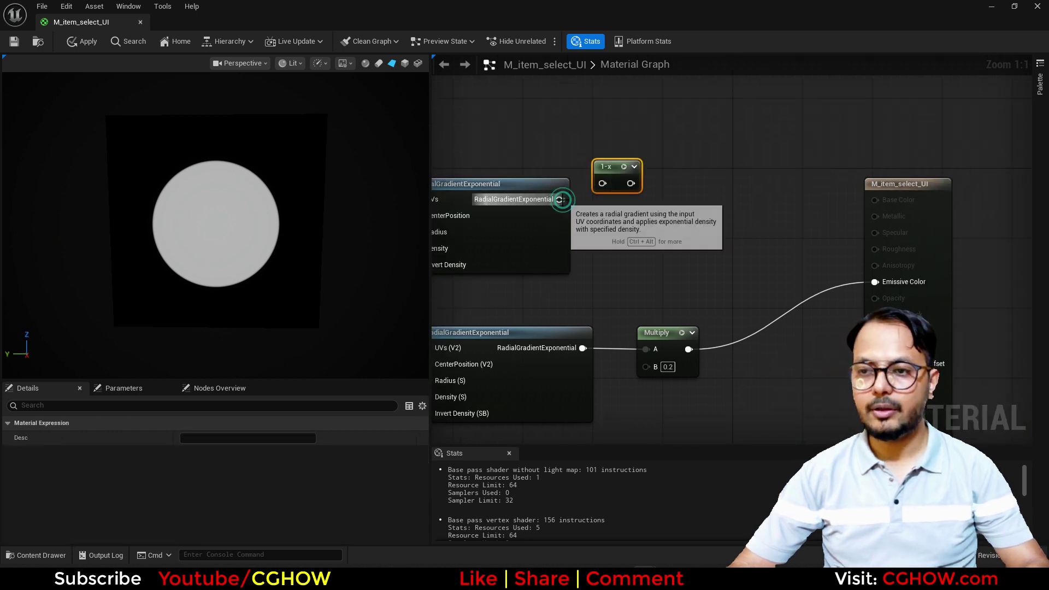
pyautogui.moveTo(558, 200); pyautogui.dragTo(595, 175)
pyautogui.click(626, 166)
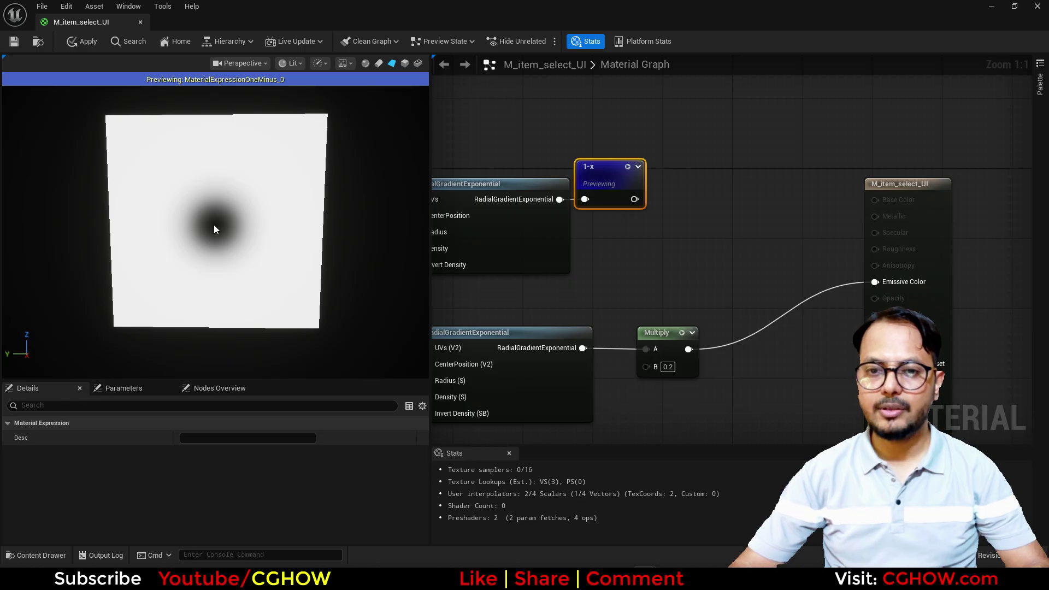
# Step: Multiply the inverted gradient (A) by the original radial gradient (B) in a new Multiply node and preview it
pyautogui.moveTo(626, 235); pyautogui.dragTo(583, 249, button='right')
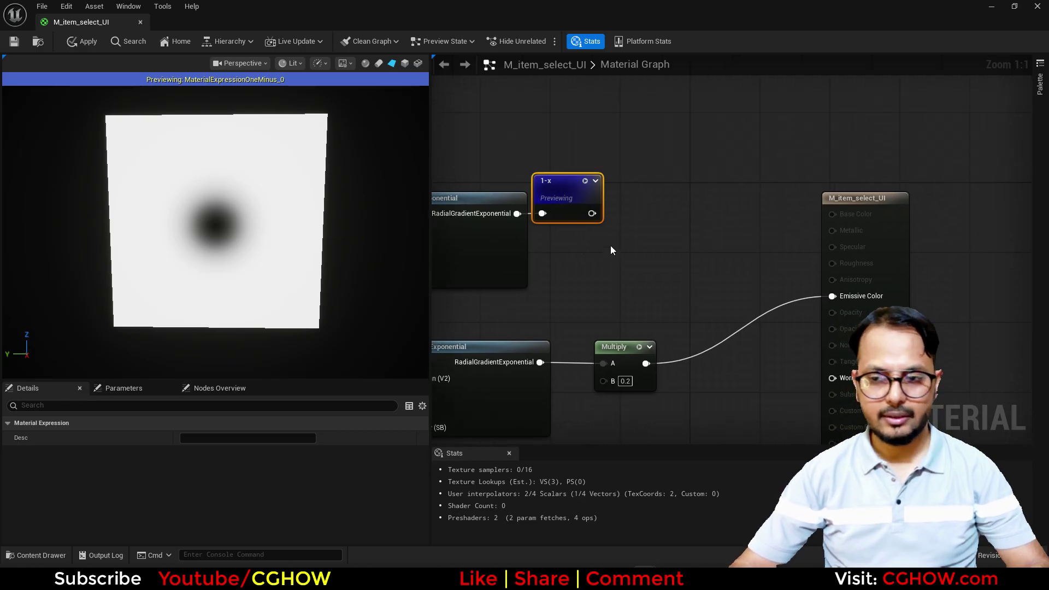
pyautogui.click(623, 238)
pyautogui.moveTo(540, 362); pyautogui.dragTo(615, 295)
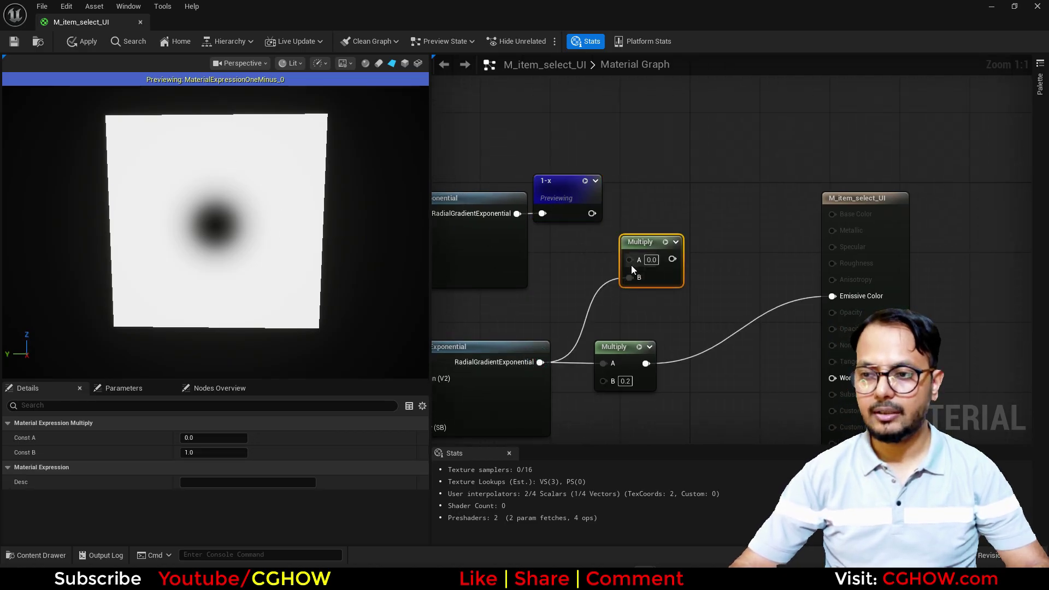
pyautogui.moveTo(591, 218); pyautogui.dragTo(630, 259)
pyautogui.click(665, 241)
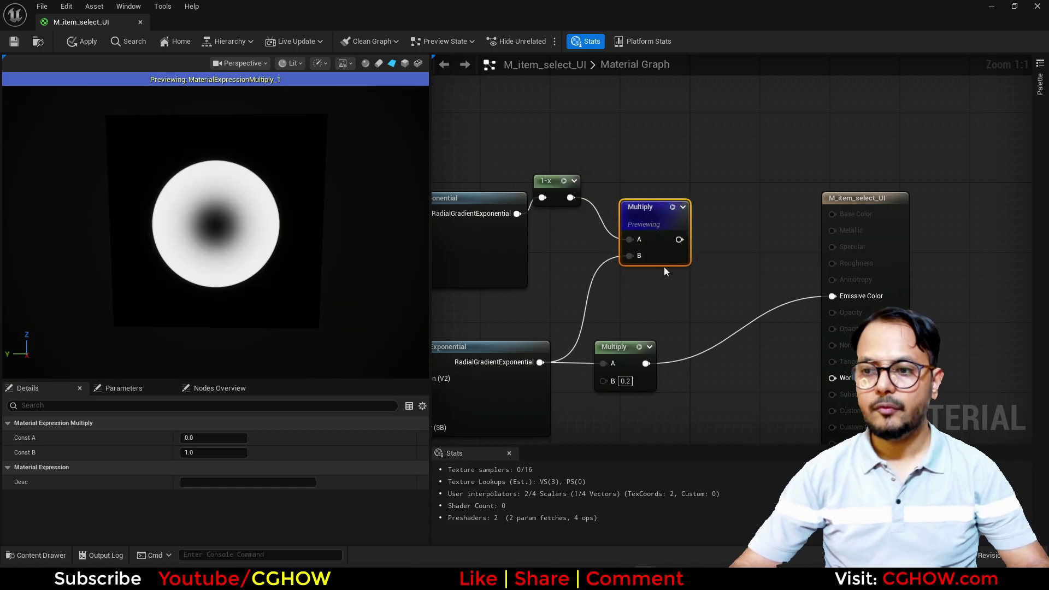
# Step: Feed the new Multiply into a Power node with exponent 5, preview it, and move the material output node farther away
pyautogui.click(709, 233)
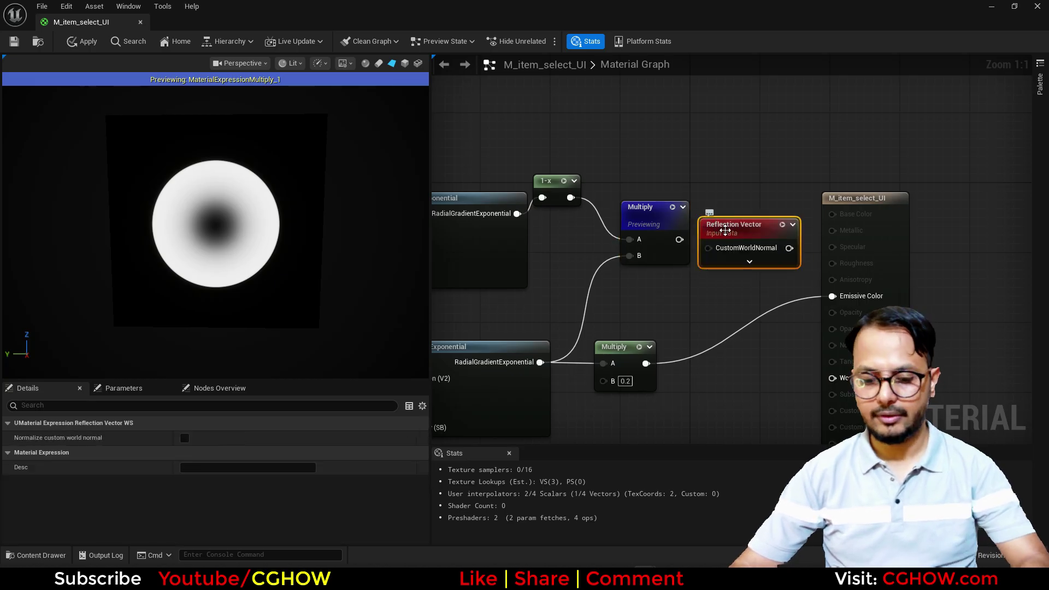
pyautogui.press('e')
pyautogui.click(711, 217)
pyautogui.moveTo(678, 239); pyautogui.dragTo(716, 233)
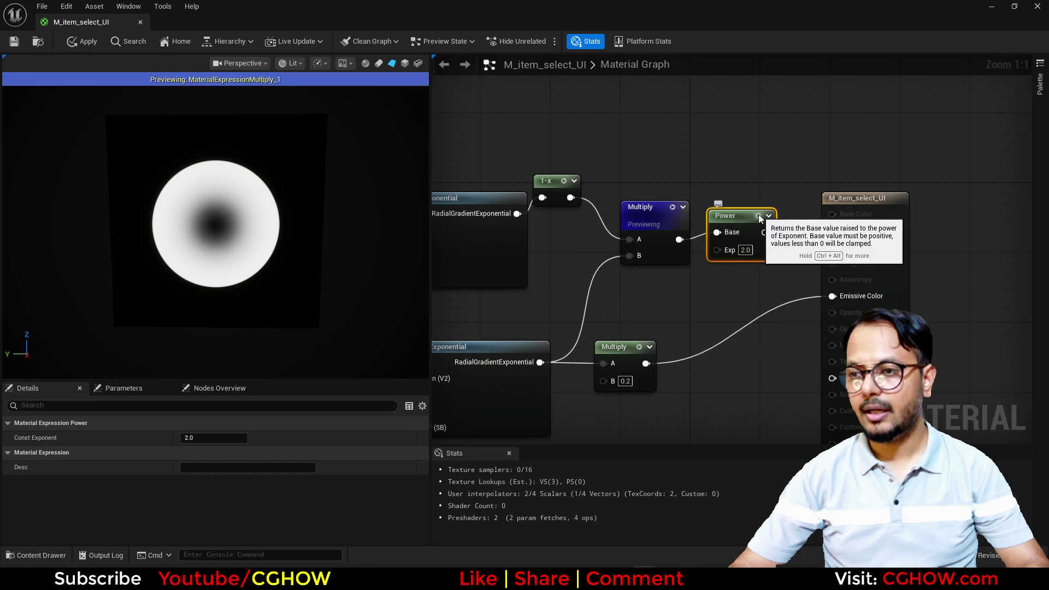
pyautogui.click(756, 215)
pyautogui.click(746, 266)
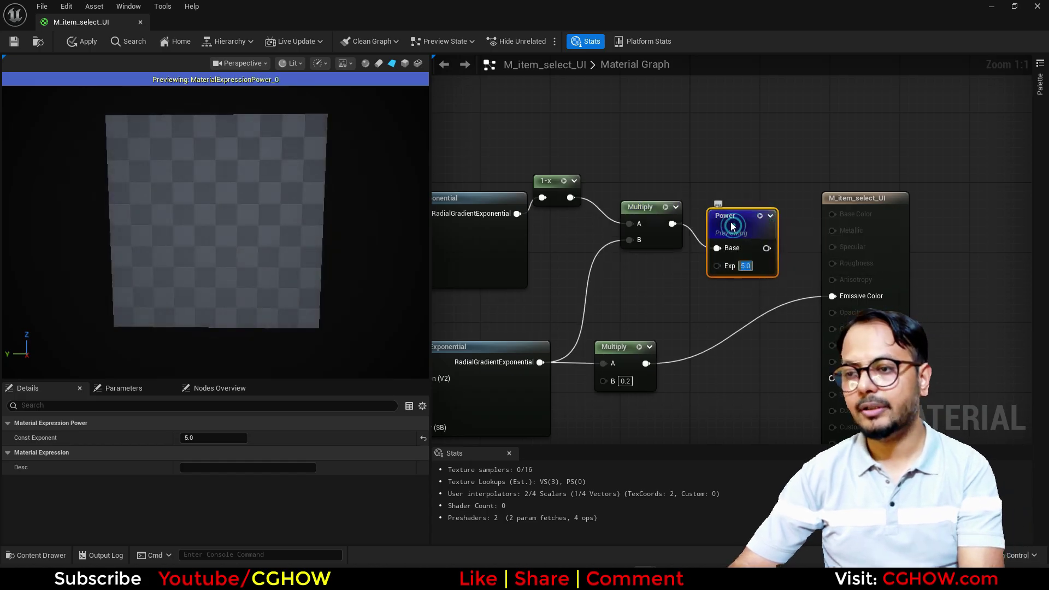
pyautogui.moveTo(732, 226); pyautogui.dragTo(720, 209)
pyautogui.moveTo(887, 237); pyautogui.dragTo(972, 305)
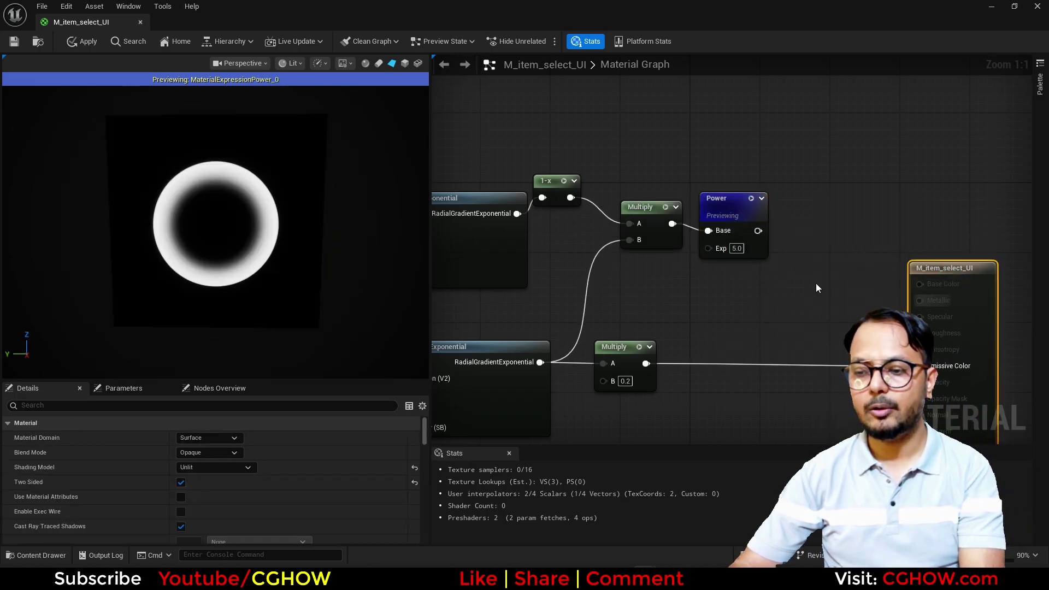
# Step: Add a VectorToRadialValue node to the empty graph area above the duplicated radial gradient
pyautogui.moveTo(634, 245); pyautogui.dragTo(736, 312, button='right')
pyautogui.scroll(-2, 735, 311)
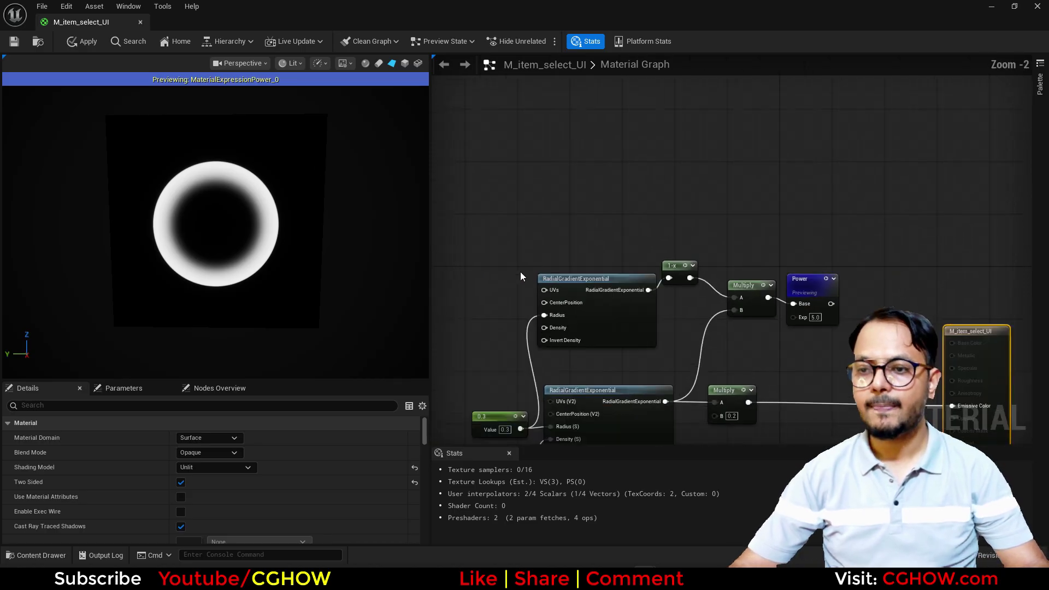
pyautogui.moveTo(520, 271); pyautogui.dragTo(669, 293, button='right')
pyautogui.rightClick(569, 145)
pyautogui.write('vectortora')
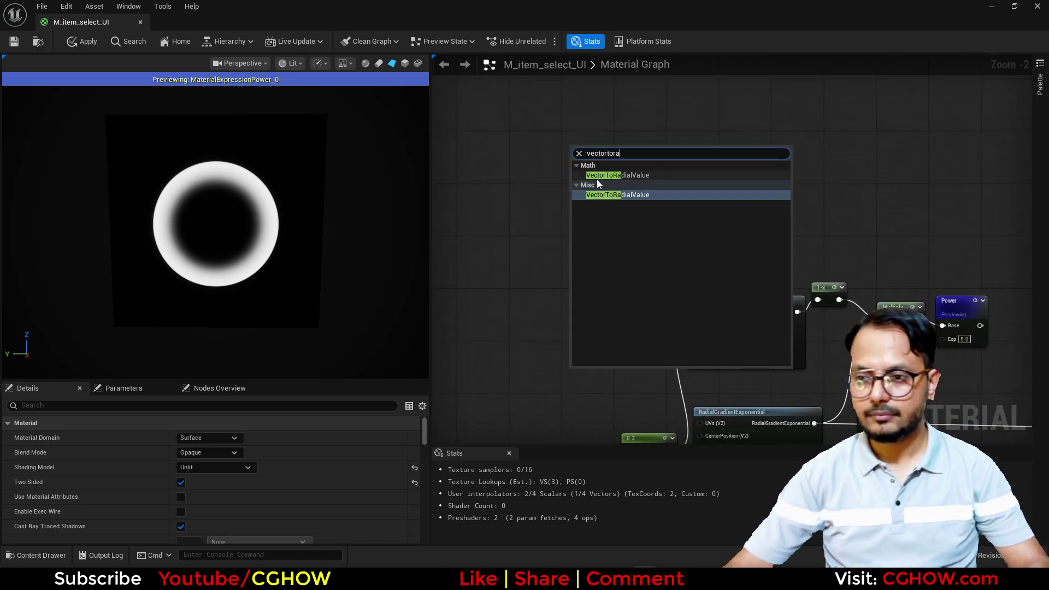
pyautogui.click(614, 195)
pyautogui.scroll(3, 585, 237)
pyautogui.moveTo(529, 141); pyautogui.dragTo(498, 216)
pyautogui.moveTo(546, 248); pyautogui.dragTo(632, 203, button='right')
pyautogui.moveTo(598, 168); pyautogui.dragTo(538, 176)
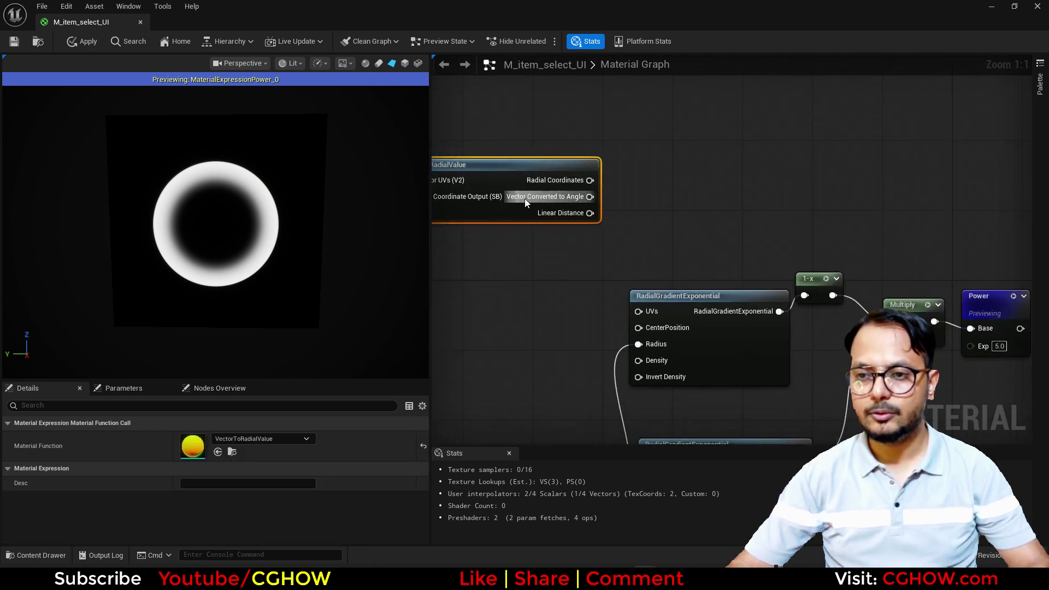
# Step: Preview the Vector Converted to Angle output through a temporary Multiply node and delete that node
pyautogui.moveTo(631, 176); pyautogui.dragTo(599, 178, button='right')
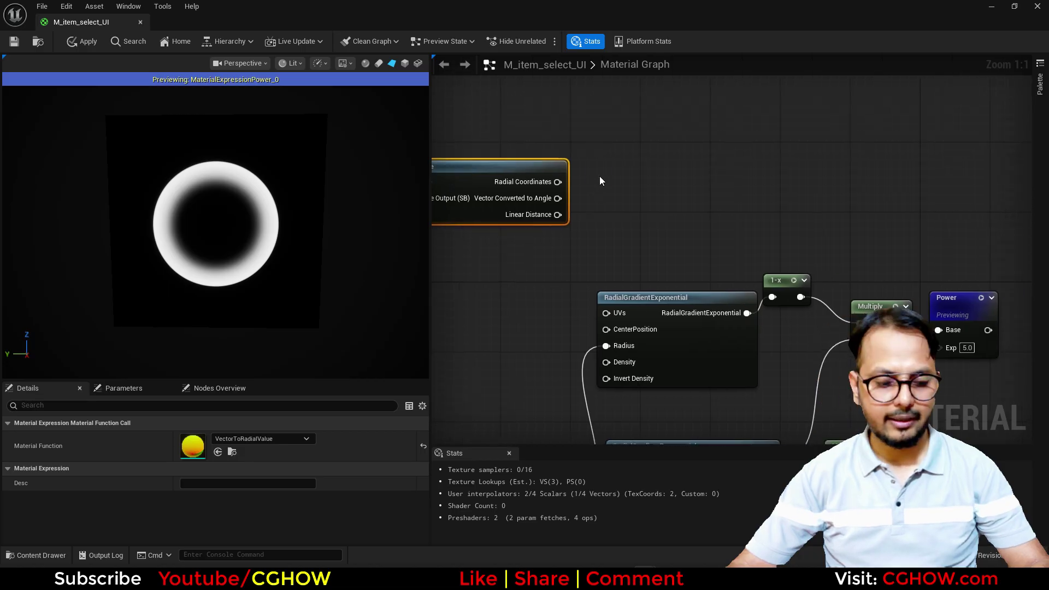
pyautogui.click(600, 181)
pyautogui.moveTo(557, 198); pyautogui.dragTo(606, 193)
pyautogui.press('space')
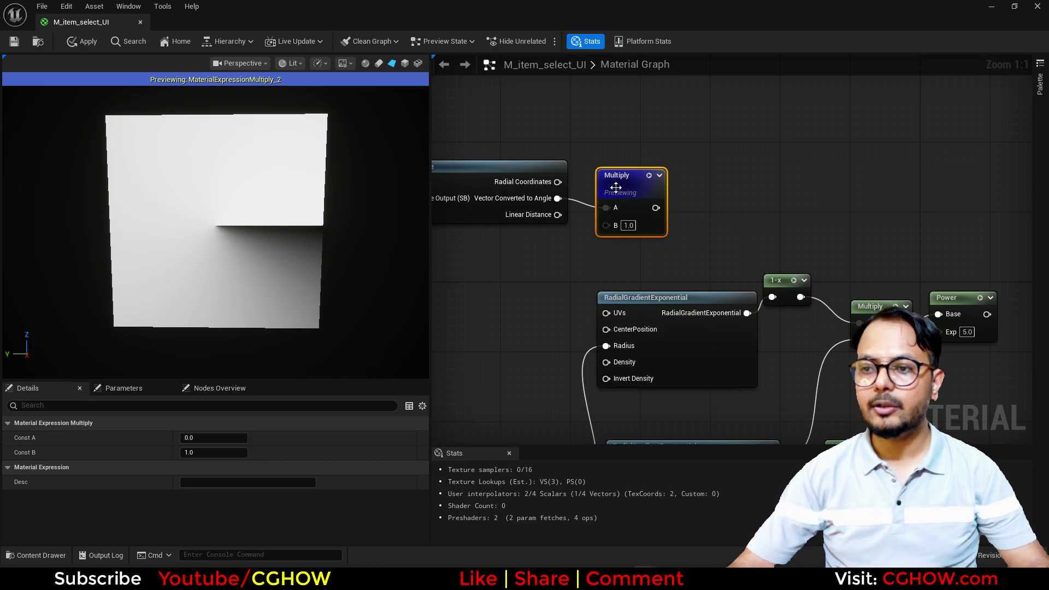
pyautogui.moveTo(615, 187); pyautogui.dragTo(615, 171)
pyautogui.click(616, 164)
pyautogui.press('Delete')
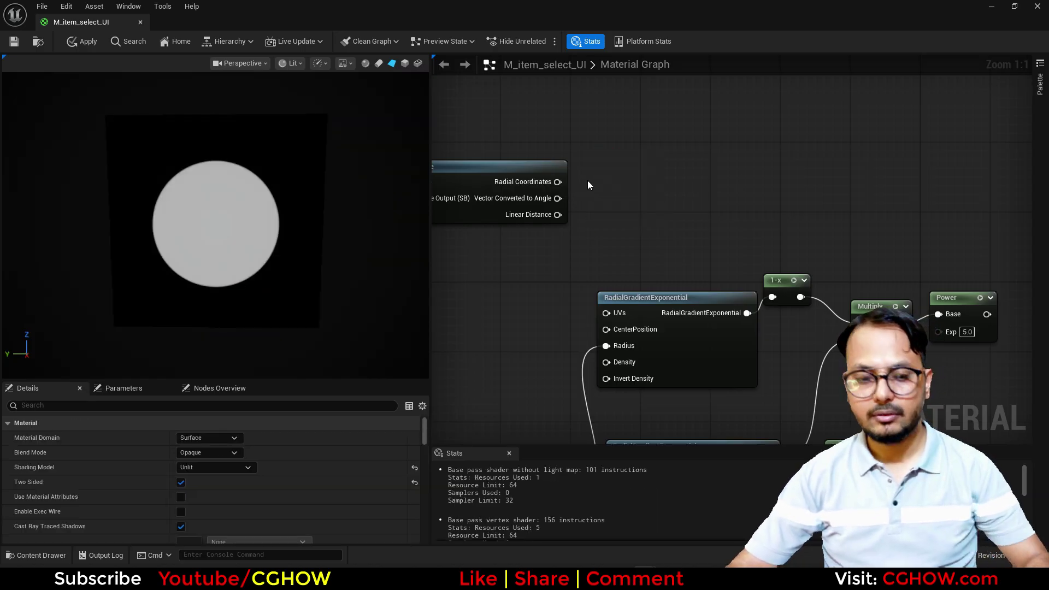
# Step: Create an Add node combining Vector Converted to Angle in A with a new Time node in B
pyautogui.click(591, 182)
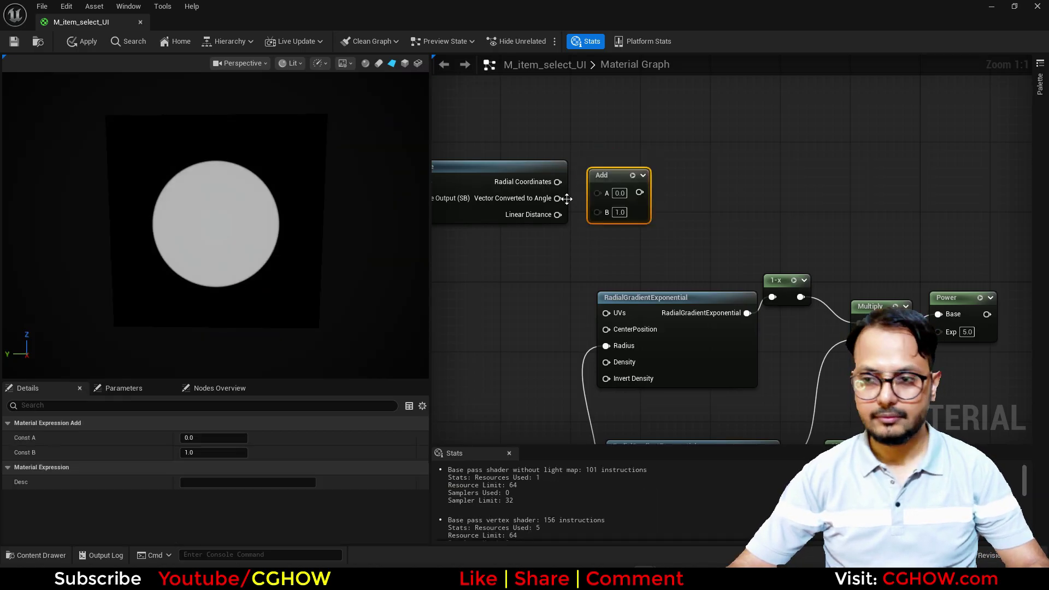
pyautogui.moveTo(557, 198); pyautogui.dragTo(592, 196)
pyautogui.rightClick(471, 253)
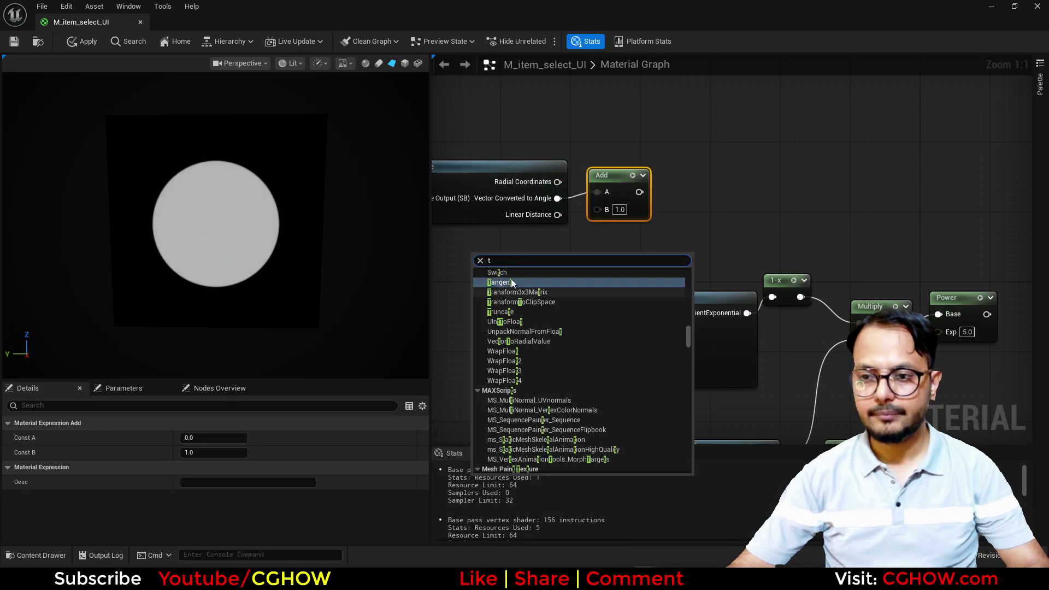
pyautogui.press('Escape')
pyautogui.rightClick(469, 259)
pyautogui.write('tim')
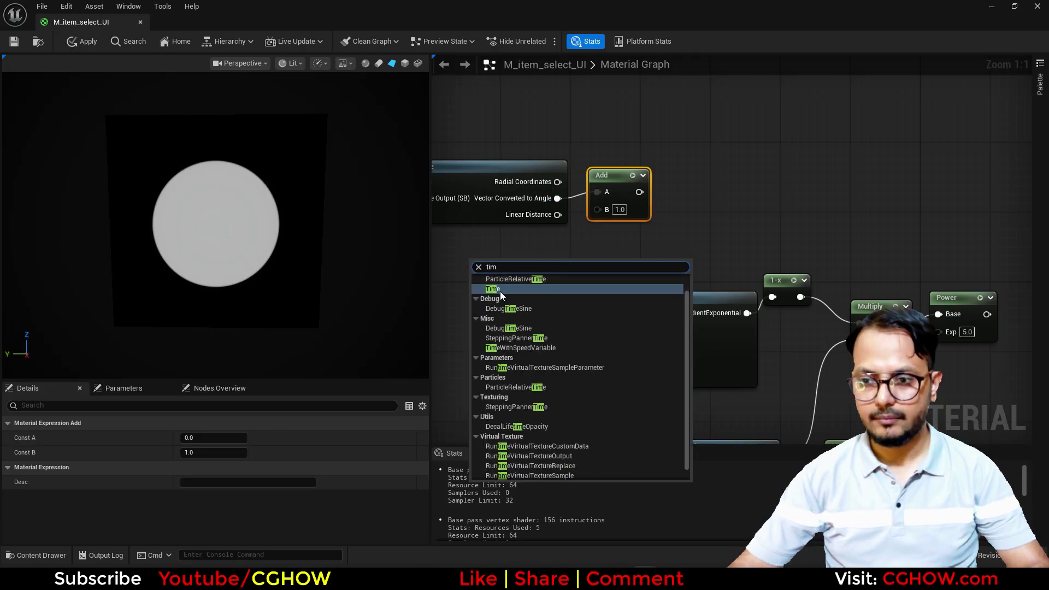
pyautogui.click(500, 290)
pyautogui.moveTo(523, 283); pyautogui.dragTo(592, 250)
pyautogui.moveTo(598, 211); pyautogui.dragTo(597, 211)
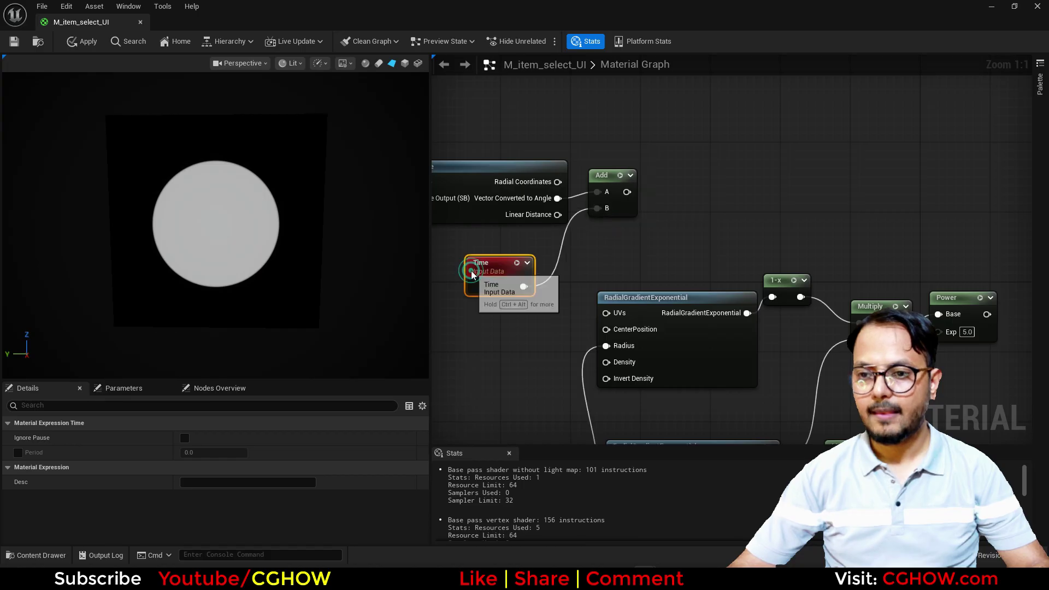
pyautogui.moveTo(471, 271); pyautogui.dragTo(497, 253)
# Step: Feed the Add result into a new Frac node and preview the rotating angular gradient
pyautogui.moveTo(626, 192); pyautogui.dragTo(642, 188)
pyautogui.write('frac')
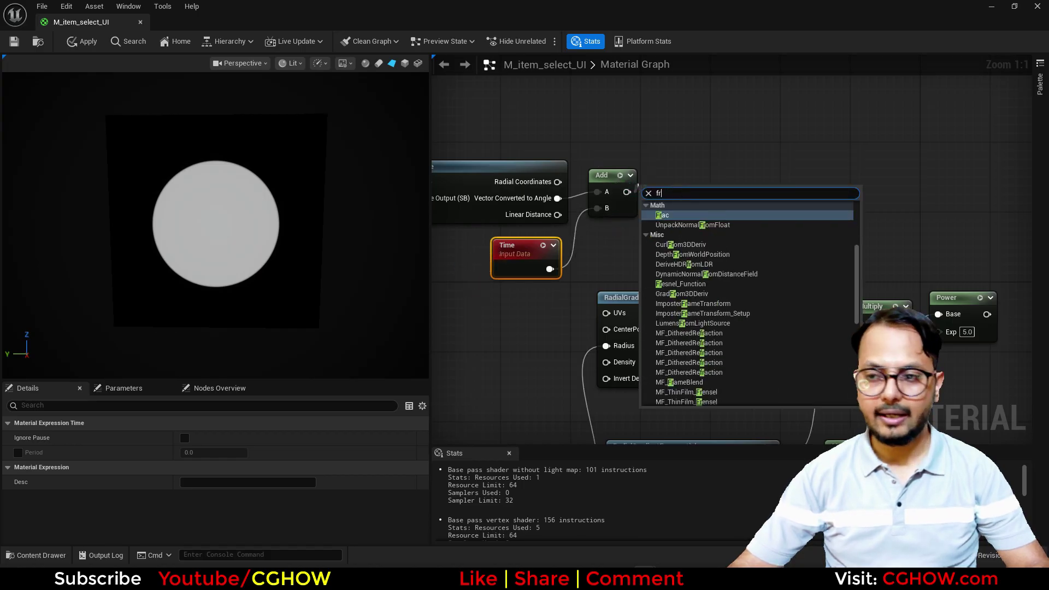
pyautogui.press('Return')
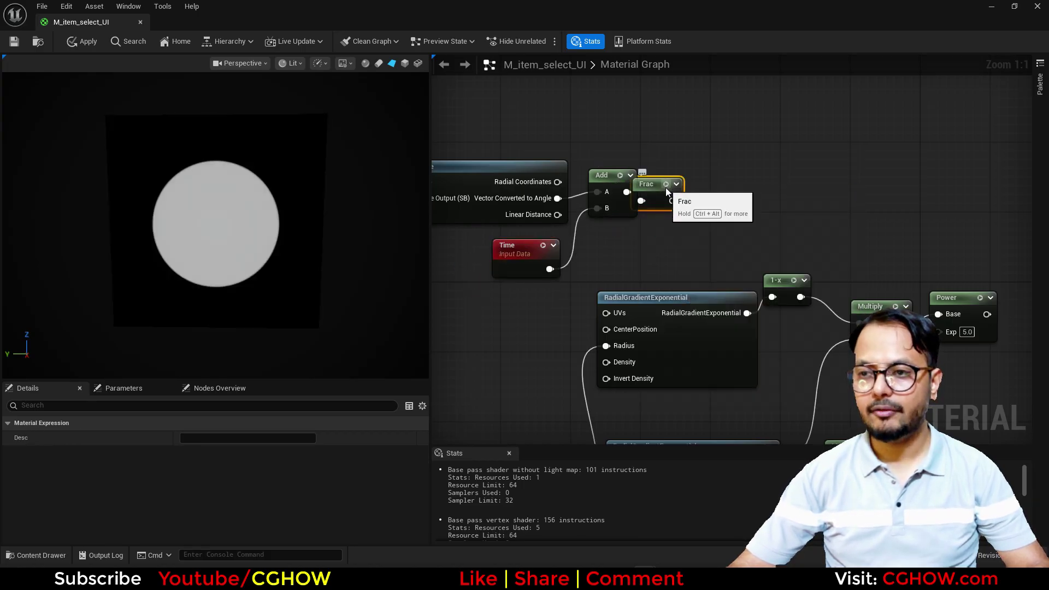
pyautogui.click(665, 184)
pyautogui.moveTo(658, 185); pyautogui.dragTo(682, 167)
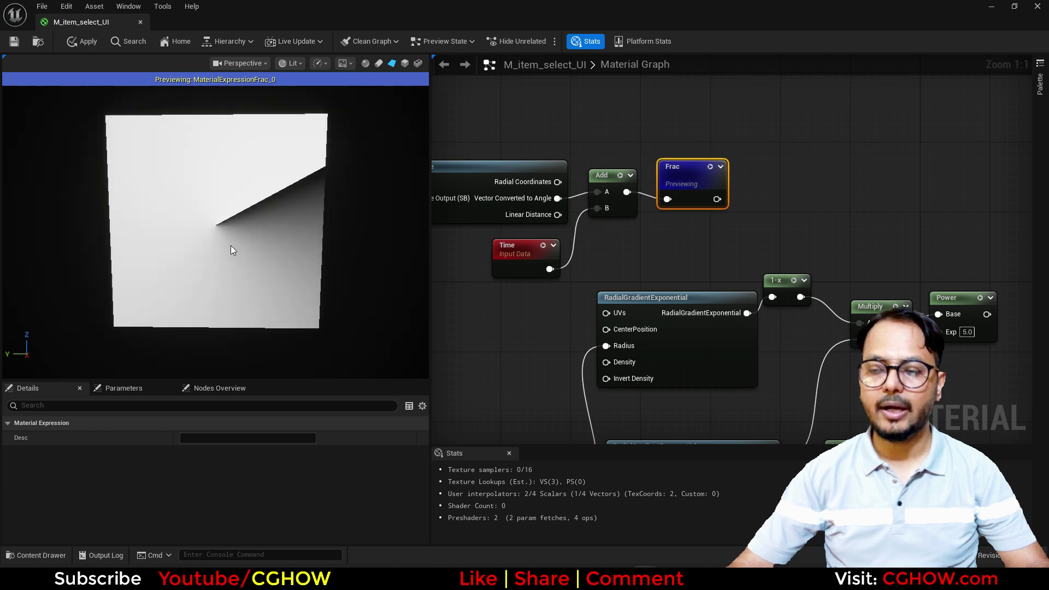
# Step: Insert a Multiply node with B set to 2 between the Add and Frac nodes
pyautogui.moveTo(681, 241); pyautogui.dragTo(619, 250, button='right')
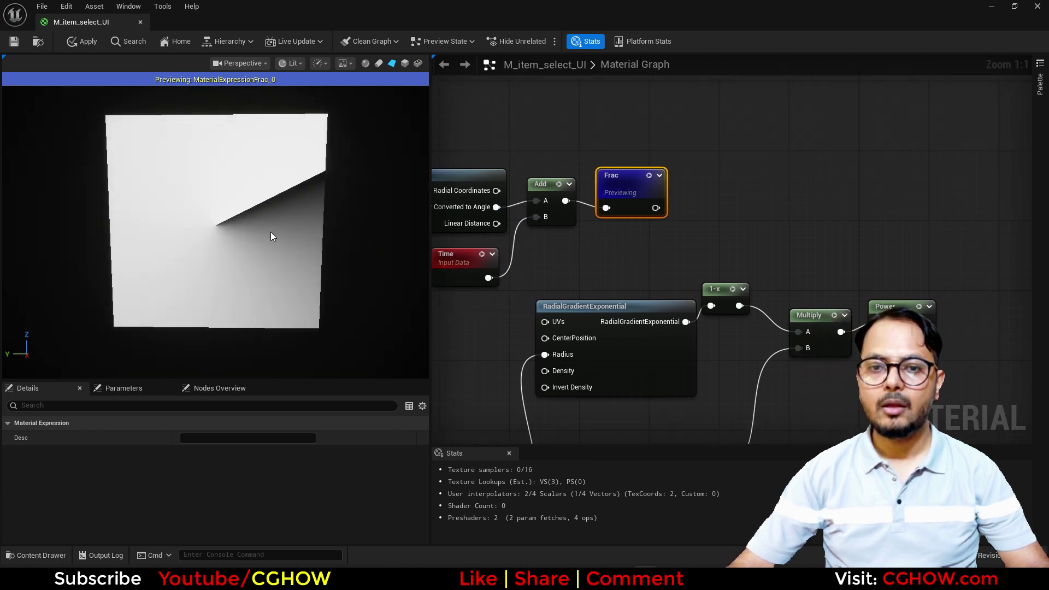
pyautogui.moveTo(755, 221); pyautogui.dragTo(718, 222, button='right')
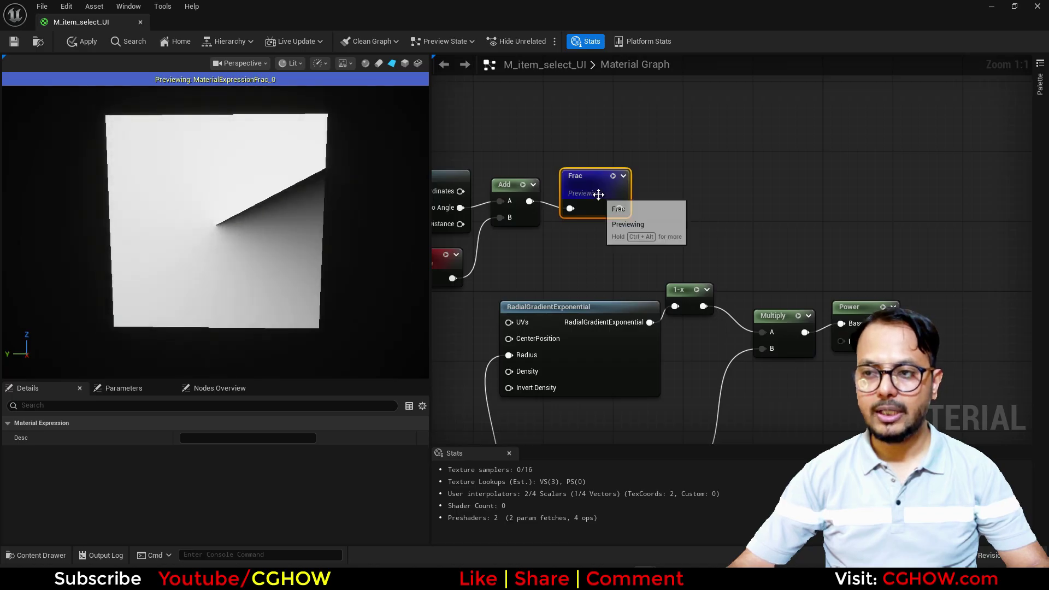
pyautogui.moveTo(595, 193); pyautogui.dragTo(681, 179)
pyautogui.click(570, 179)
pyautogui.moveTo(529, 201); pyautogui.dragTo(597, 192)
pyautogui.click(594, 219)
pyautogui.write('2')
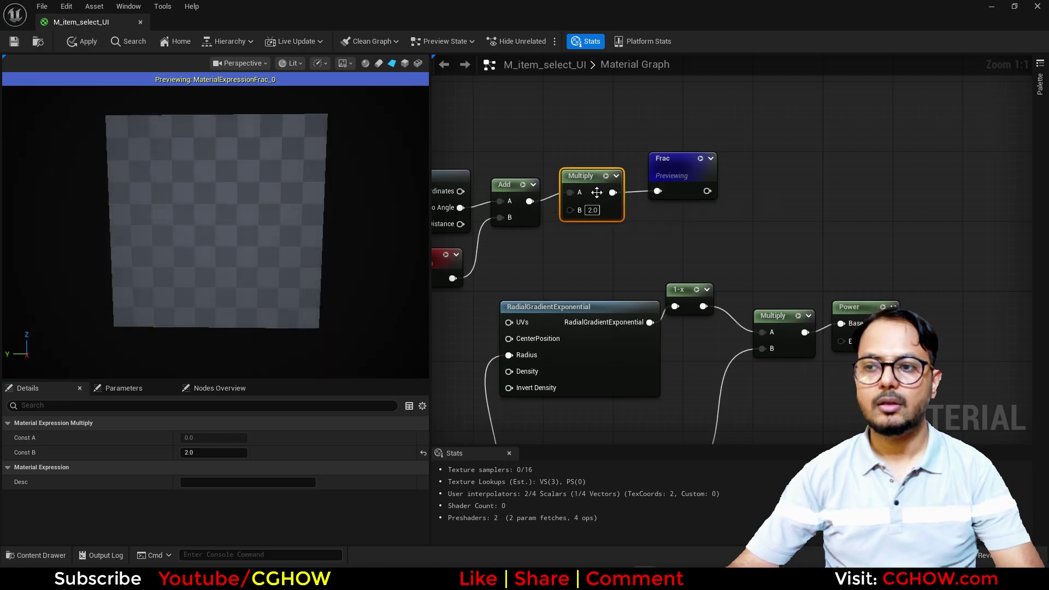
pyautogui.moveTo(663, 166); pyautogui.dragTo(654, 167)
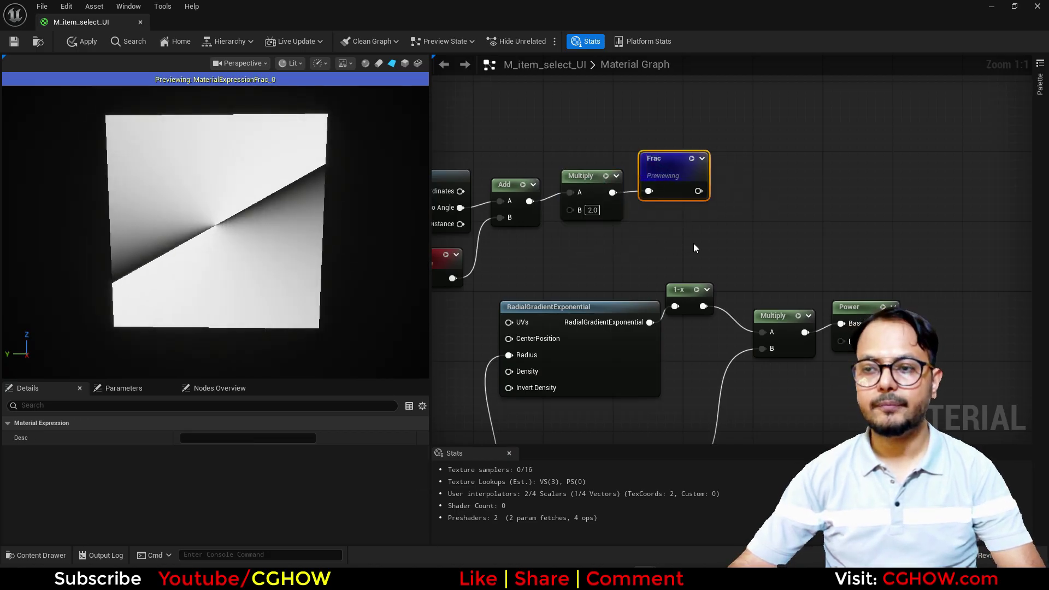
# Step: Multiply the Frac output (A) by the ring's Power output (B) in a new Multiply node and preview it
pyautogui.scroll(-1, 734, 250)
pyautogui.moveTo(757, 240); pyautogui.dragTo(644, 249, button='right')
pyautogui.click(775, 237)
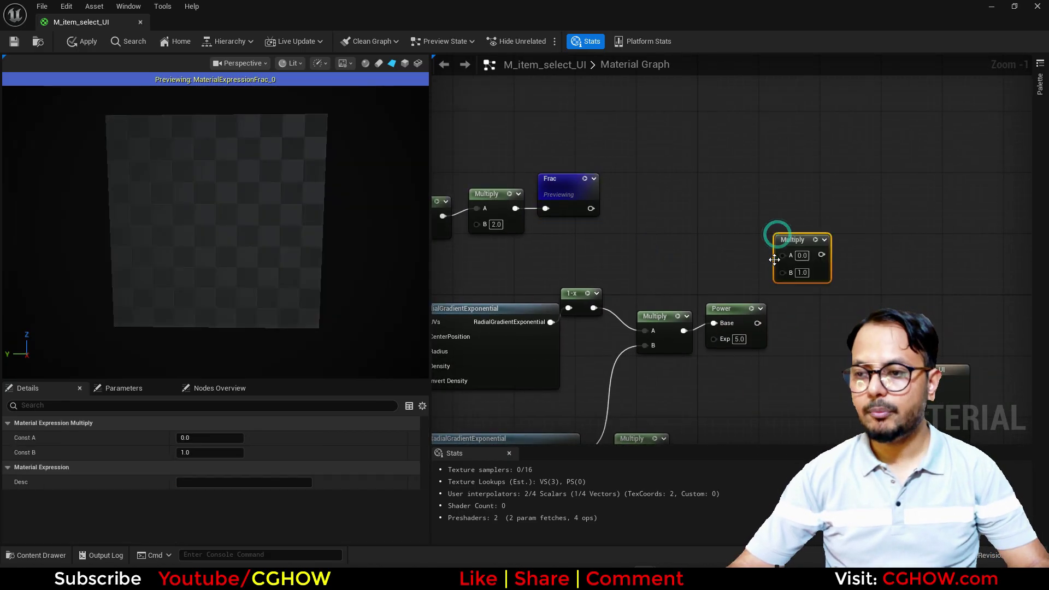
pyautogui.press('space')
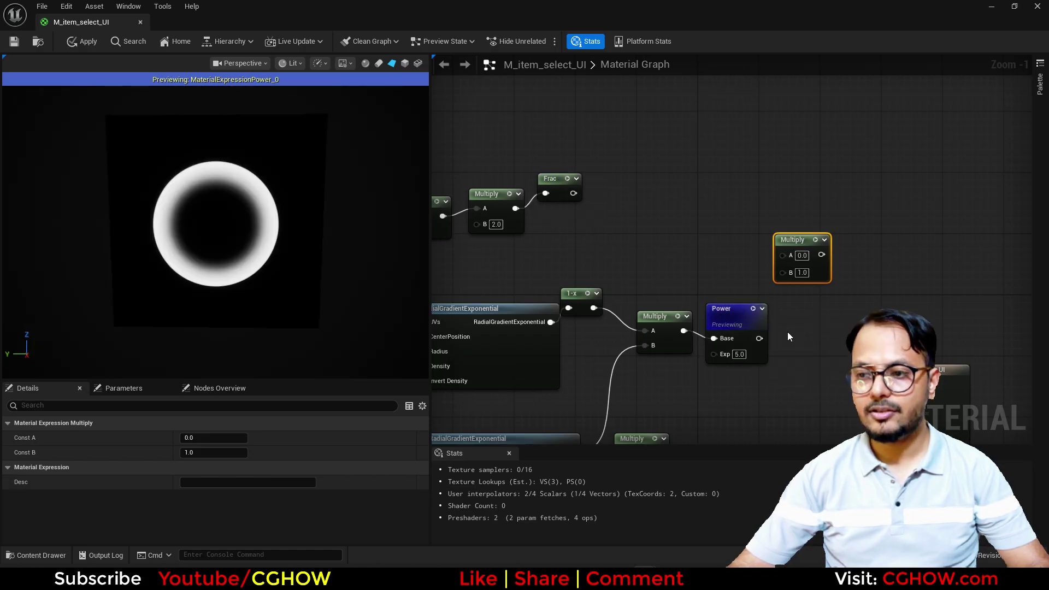
pyautogui.moveTo(759, 338); pyautogui.dragTo(569, 195)
pyautogui.press('space')
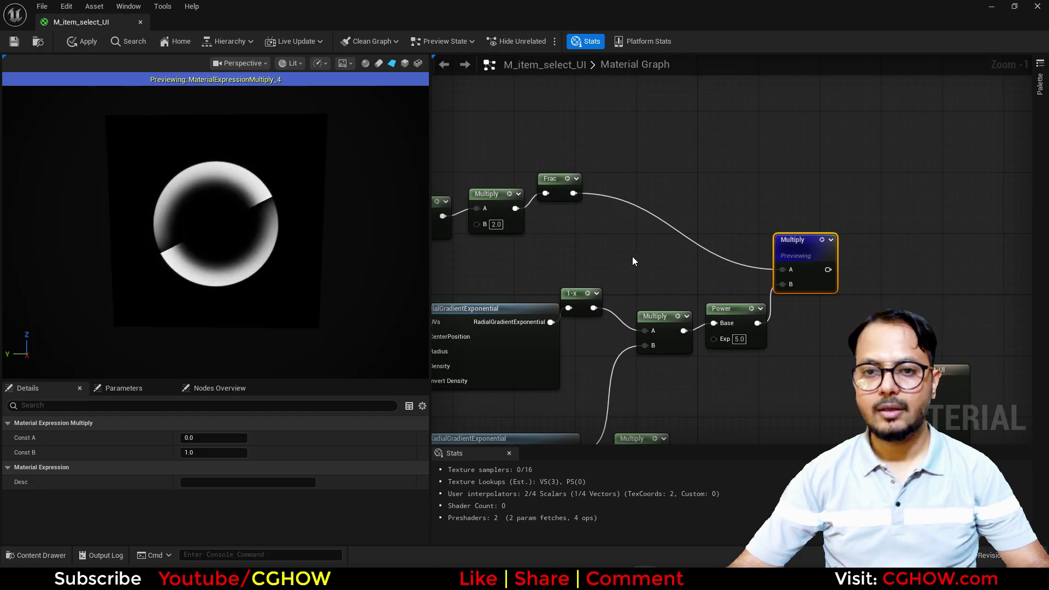
# Step: Feed the masked ring Multiply into a new Power node with exponent 2 and preview it
pyautogui.moveTo(671, 271); pyautogui.dragTo(682, 253, button='right')
pyautogui.click(882, 235)
pyautogui.moveTo(843, 231); pyautogui.dragTo(741, 243, button='right')
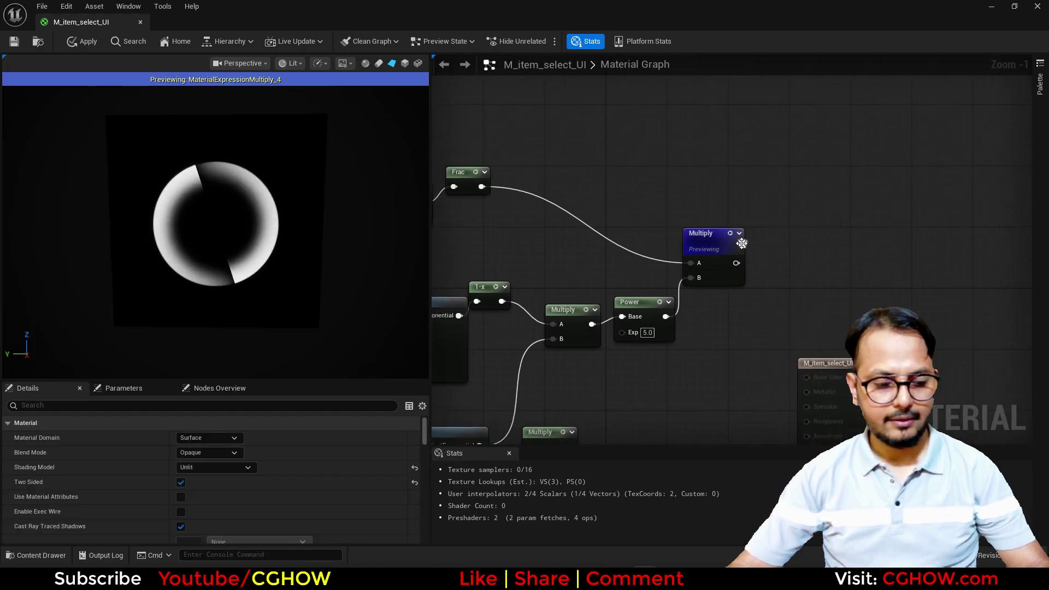
pyautogui.click(755, 237)
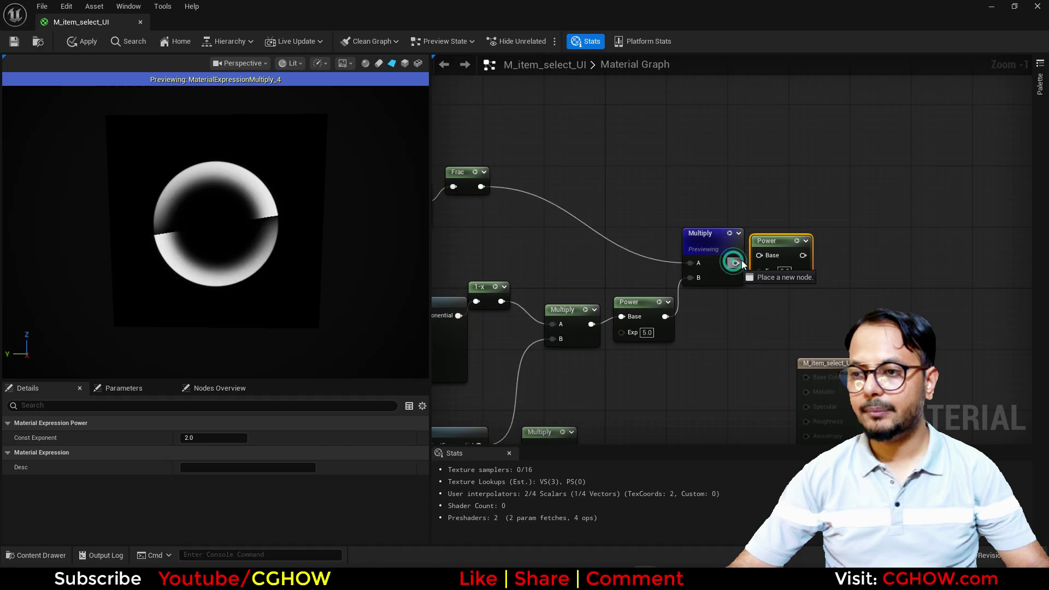
pyautogui.click(797, 241)
pyautogui.moveTo(775, 241); pyautogui.dragTo(791, 218)
pyautogui.moveTo(720, 265); pyautogui.dragTo(720, 273)
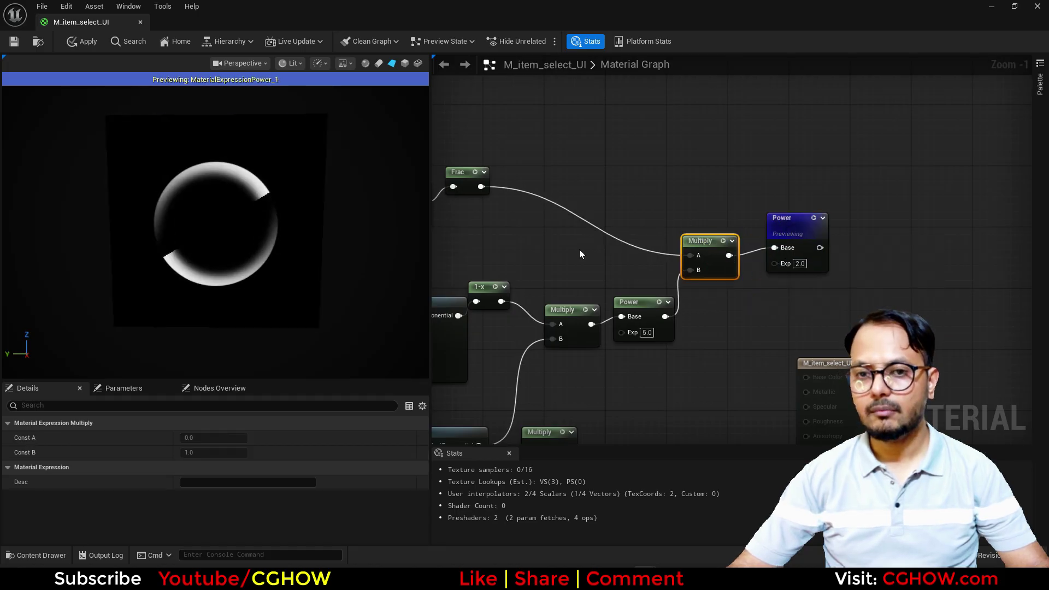
# Step: Rework the time connection into the Add node's B input and reposition the Time node beside it
pyautogui.moveTo(518, 278); pyautogui.dragTo(631, 269, button='right')
pyautogui.moveTo(485, 241); pyautogui.dragTo(756, 245, button='right')
pyautogui.moveTo(662, 255); pyautogui.dragTo(708, 218)
pyautogui.click(618, 254)
pyautogui.moveTo(629, 261); pyautogui.dragTo(636, 283)
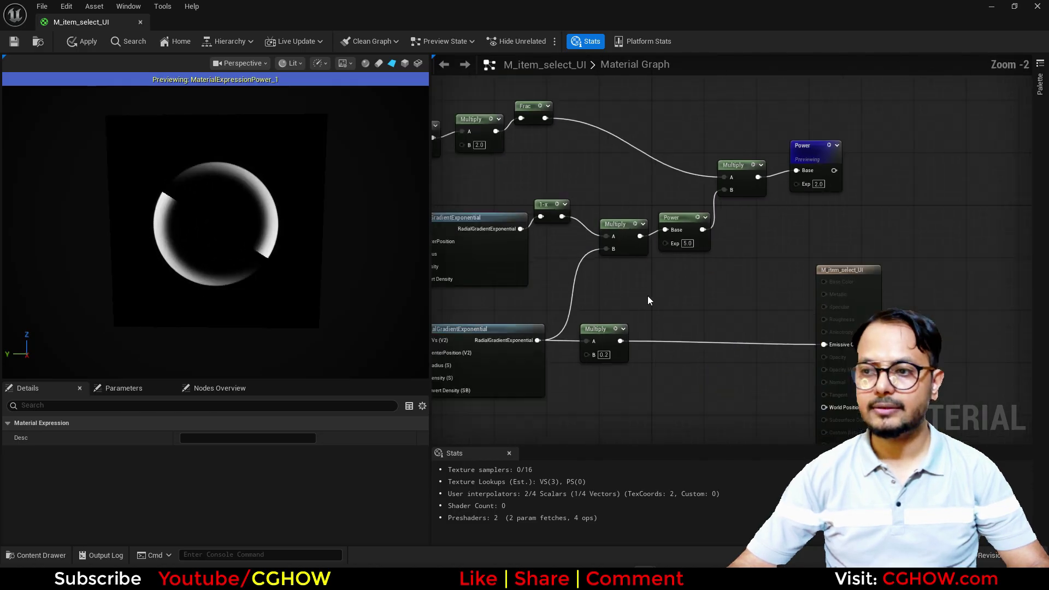
# Step: Add a Multiply node after the exponent 2 Power node and connect the Power output to its B input
pyautogui.scroll(-1, 647, 300)
pyautogui.click(863, 304)
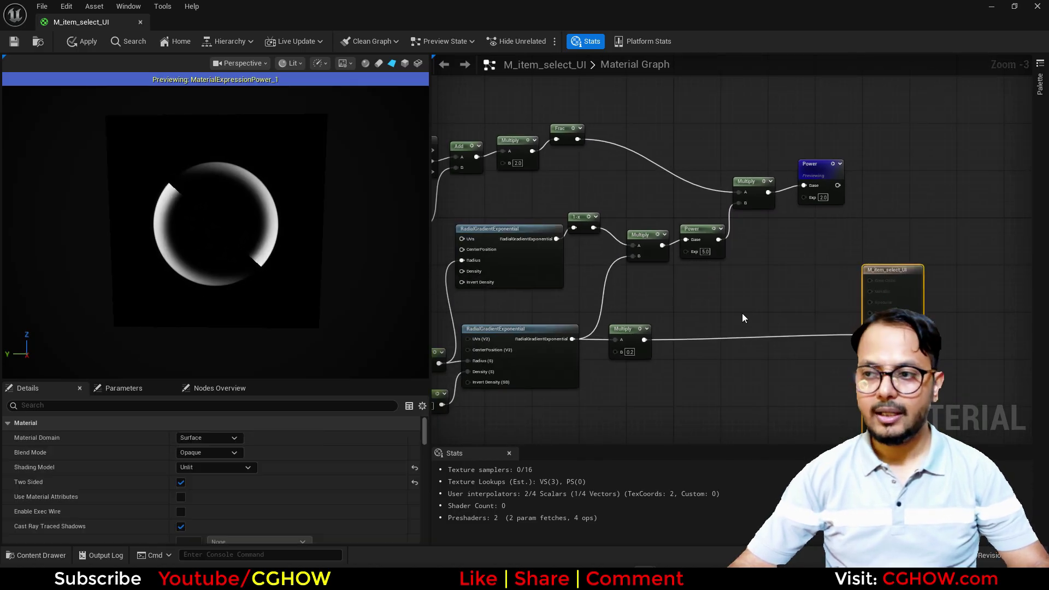
pyautogui.moveTo(868, 179); pyautogui.dragTo(827, 247, button='right')
pyautogui.press('m')
pyautogui.click(829, 227)
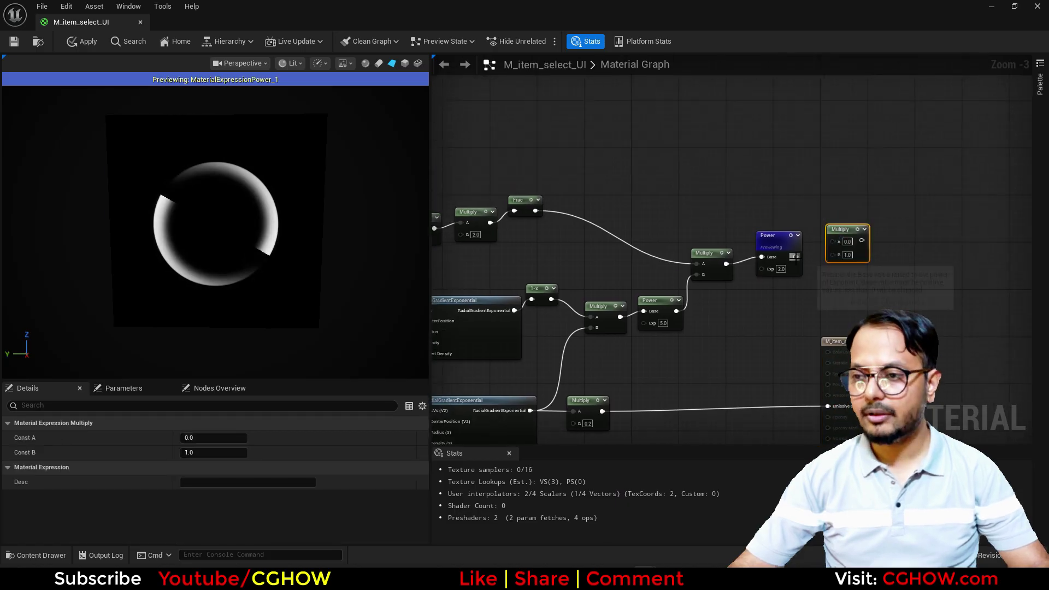
pyautogui.moveTo(795, 254); pyautogui.dragTo(846, 254)
# Step: Add a Constant3Vector above the last Power node and convert it to a parameter named color
pyautogui.moveTo(791, 205); pyautogui.dragTo(777, 252, button='right')
pyautogui.click(725, 200)
pyautogui.rightClick(764, 208)
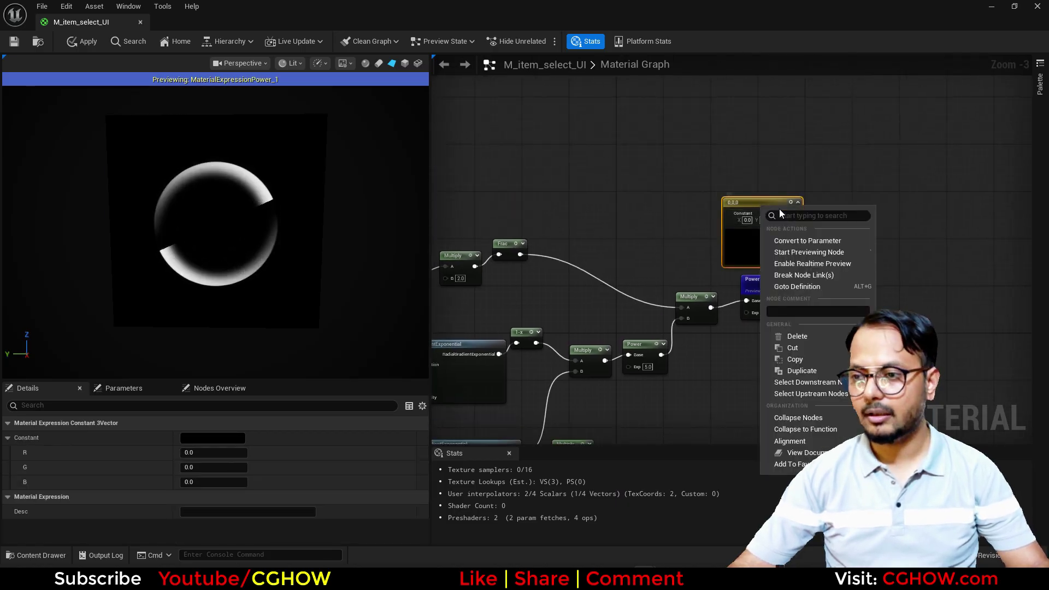
pyautogui.click(808, 241)
pyautogui.write('color')
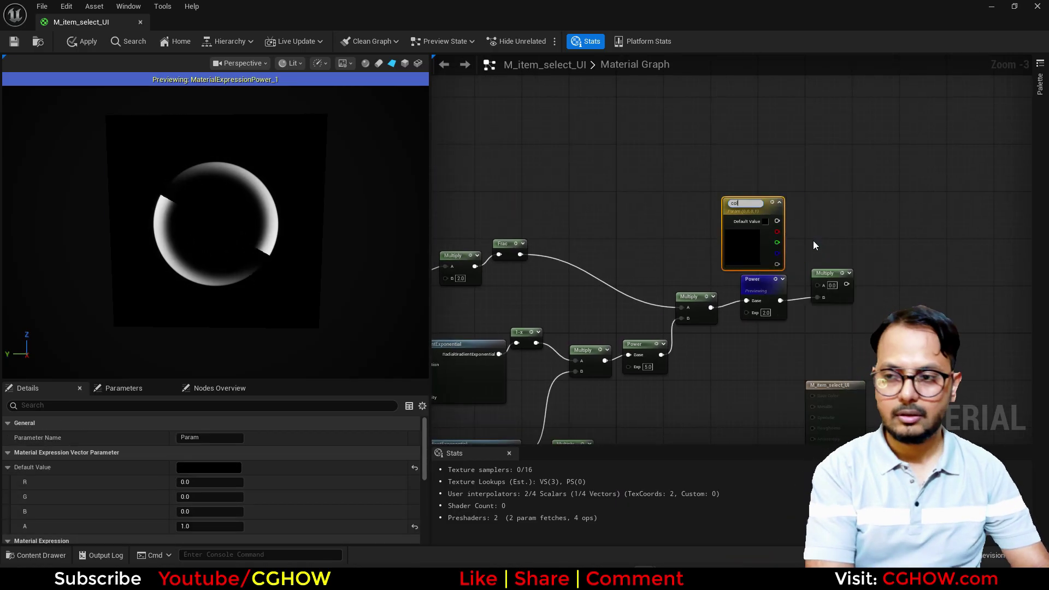
pyautogui.press('Return')
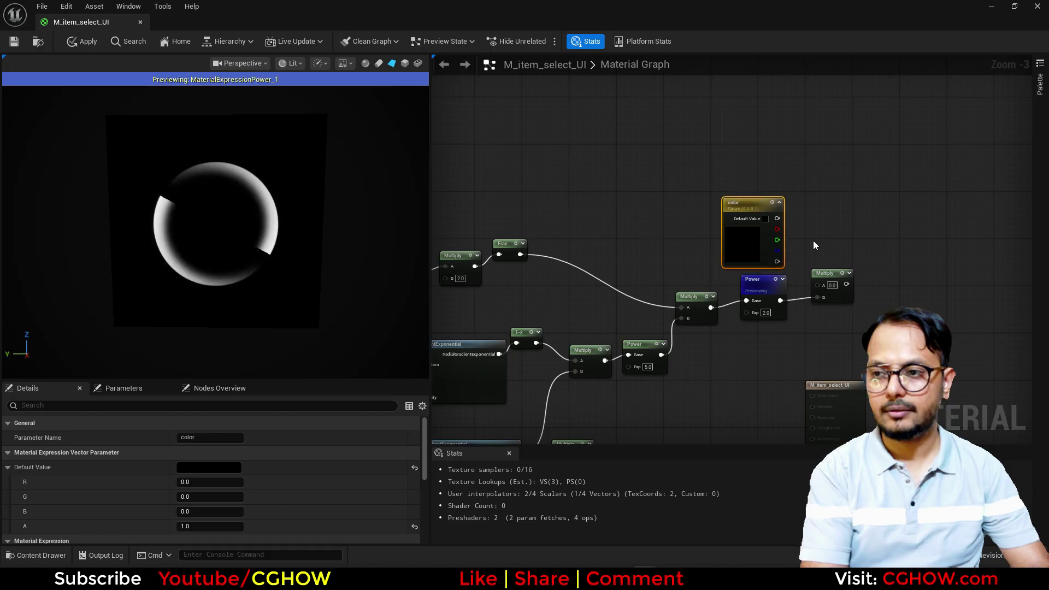
# Step: Set the color parameter's R value to 1 and connect it to input A of the last Multiply
pyautogui.click(190, 481)
pyautogui.write('1')
pyautogui.press('Return')
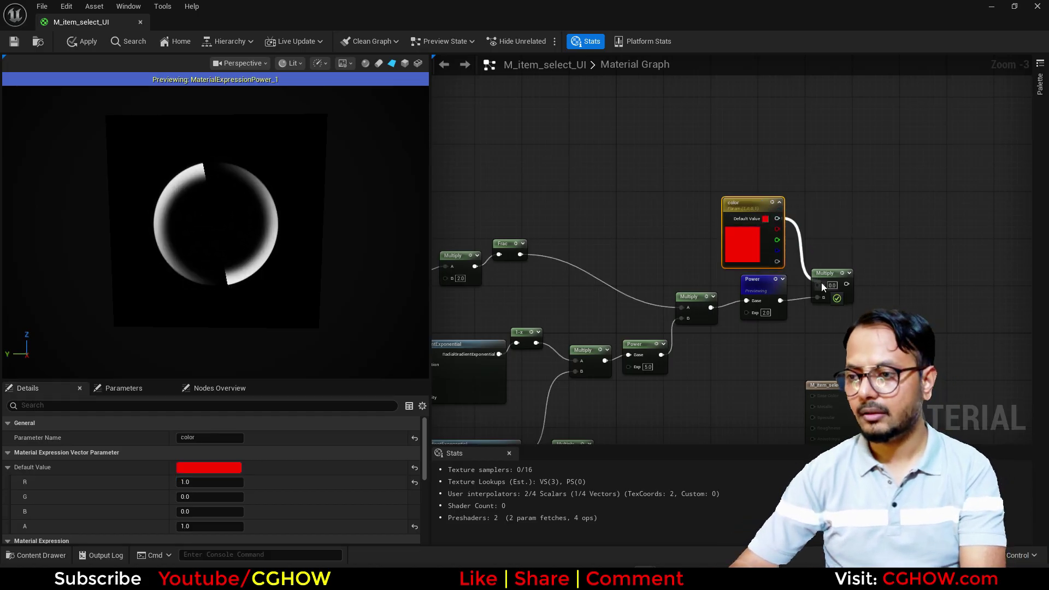
pyautogui.moveTo(821, 284); pyautogui.dragTo(819, 285)
# Step: Combine the colored trail Multiply (A) and the 0.2 base Multiply (B) in a new Add node feeding Emissive Color
pyautogui.moveTo(823, 302); pyautogui.dragTo(863, 217, button='right')
pyautogui.press('a')
pyautogui.click(691, 331)
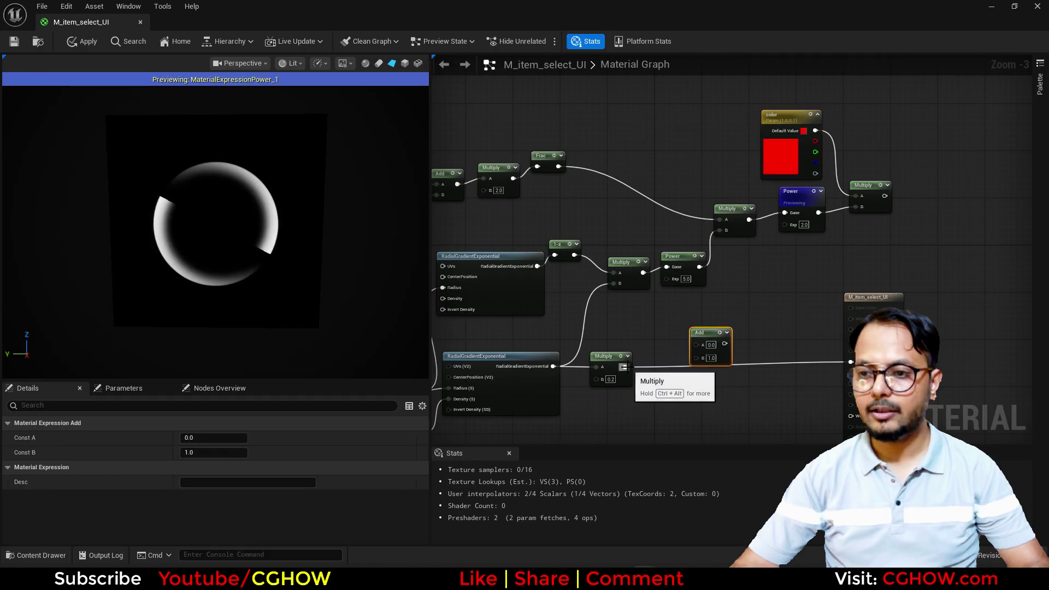
pyautogui.moveTo(624, 367); pyautogui.dragTo(706, 358)
pyautogui.scroll(3, 641, 420)
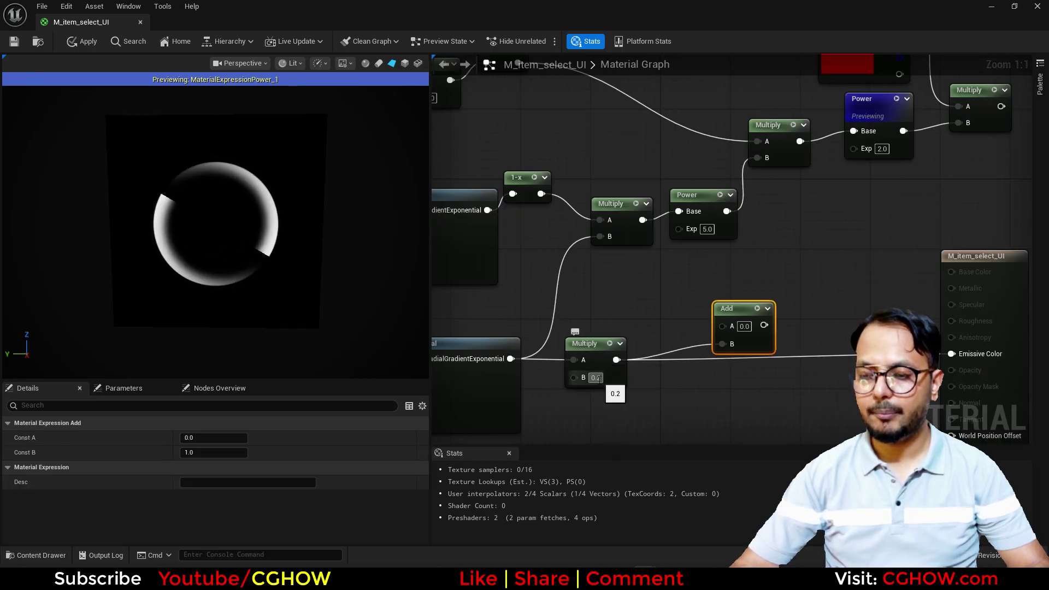
pyautogui.moveTo(616, 356); pyautogui.dragTo(539, 358, button='right')
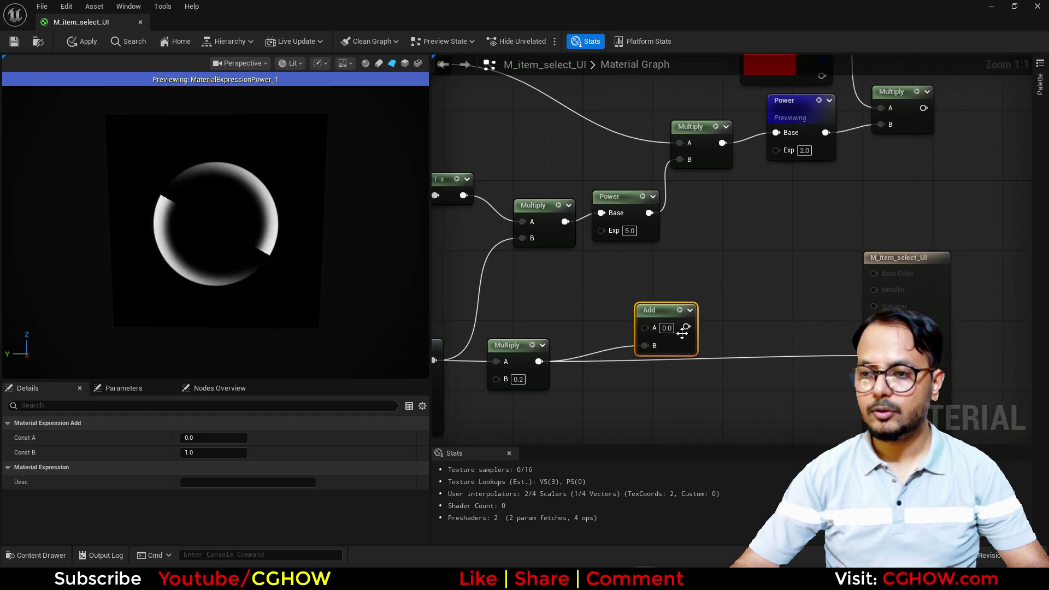
pyautogui.moveTo(685, 327); pyautogui.dragTo(873, 355)
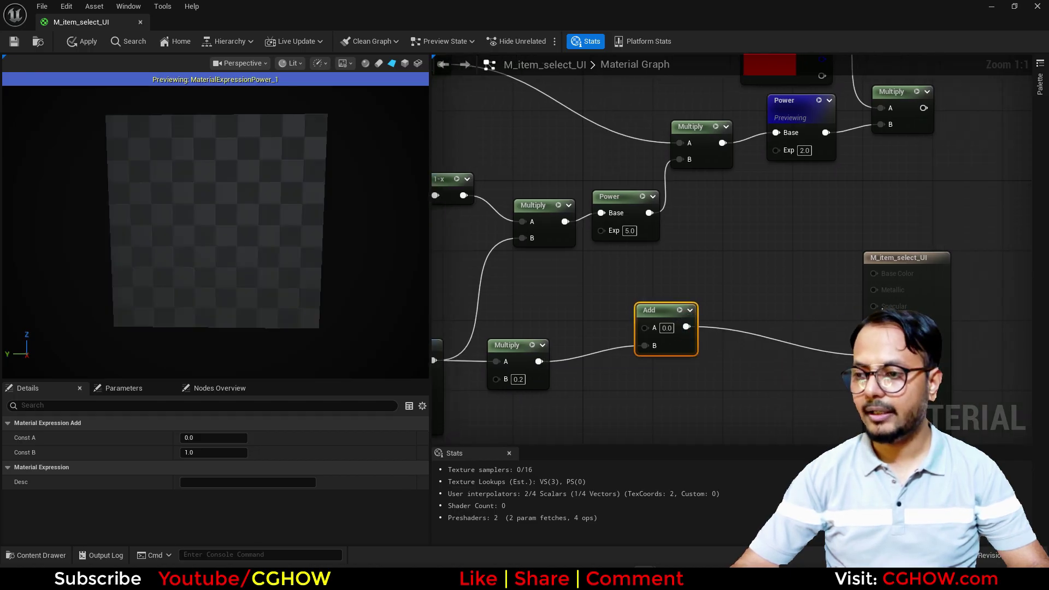
pyautogui.moveTo(923, 107); pyautogui.dragTo(650, 327)
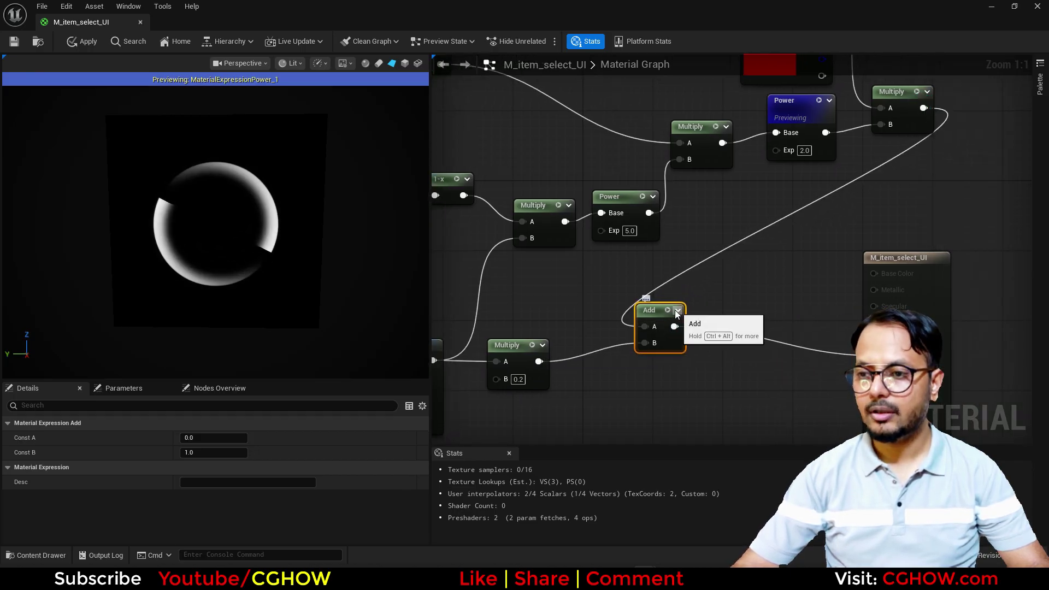
# Step: Stop previewing the exponent 2 Power node and set the base circle Multiply's B value to 0.05
pyautogui.moveTo(815, 143); pyautogui.dragTo(788, 208, button='right')
pyautogui.click(789, 165)
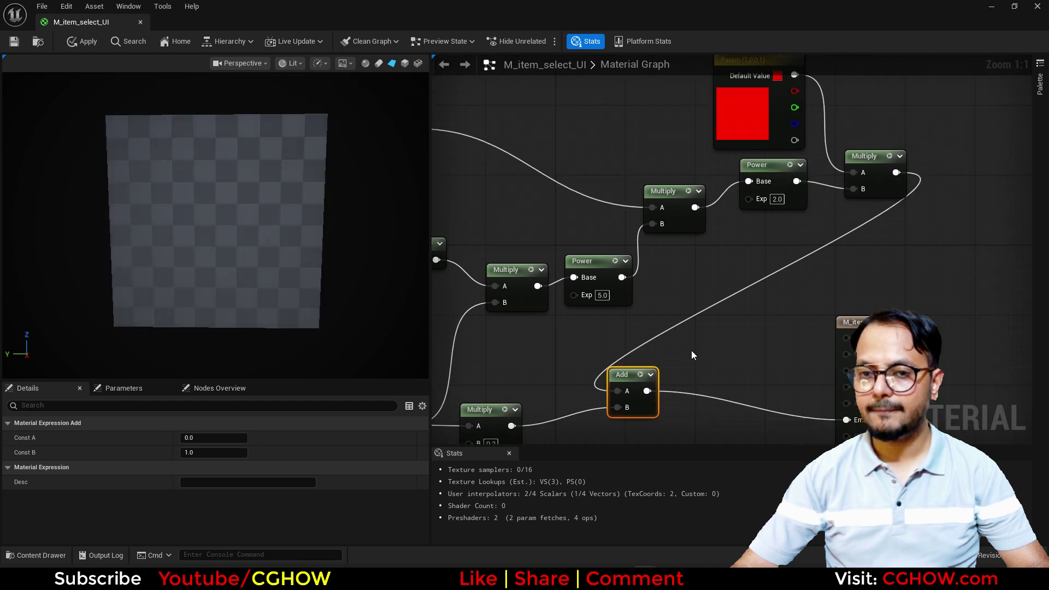
pyautogui.moveTo(691, 355); pyautogui.dragTo(694, 294, button='right')
pyautogui.moveTo(675, 377); pyautogui.dragTo(701, 386)
pyautogui.scroll(-2, 715, 265)
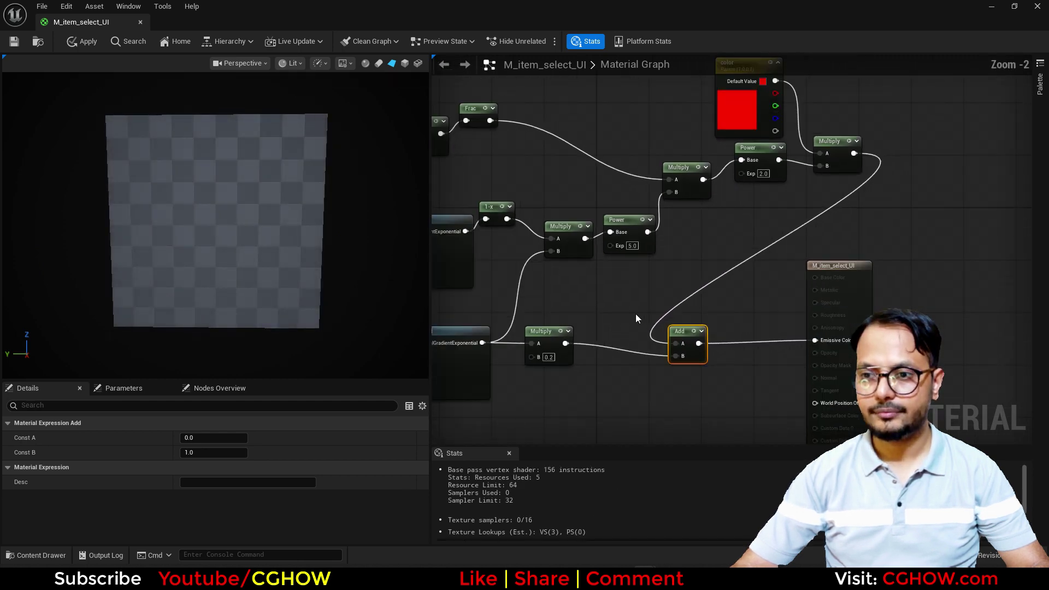
pyautogui.moveTo(528, 316); pyautogui.dragTo(666, 302, button='right')
pyautogui.scroll(2, 700, 339)
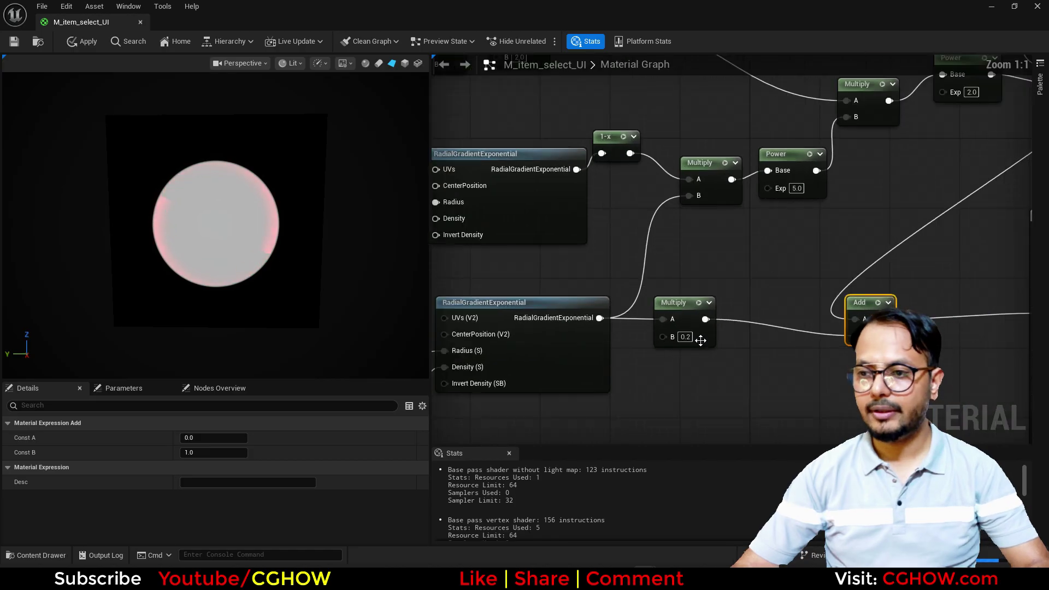
pyautogui.write('0.05')
pyautogui.press('Return')
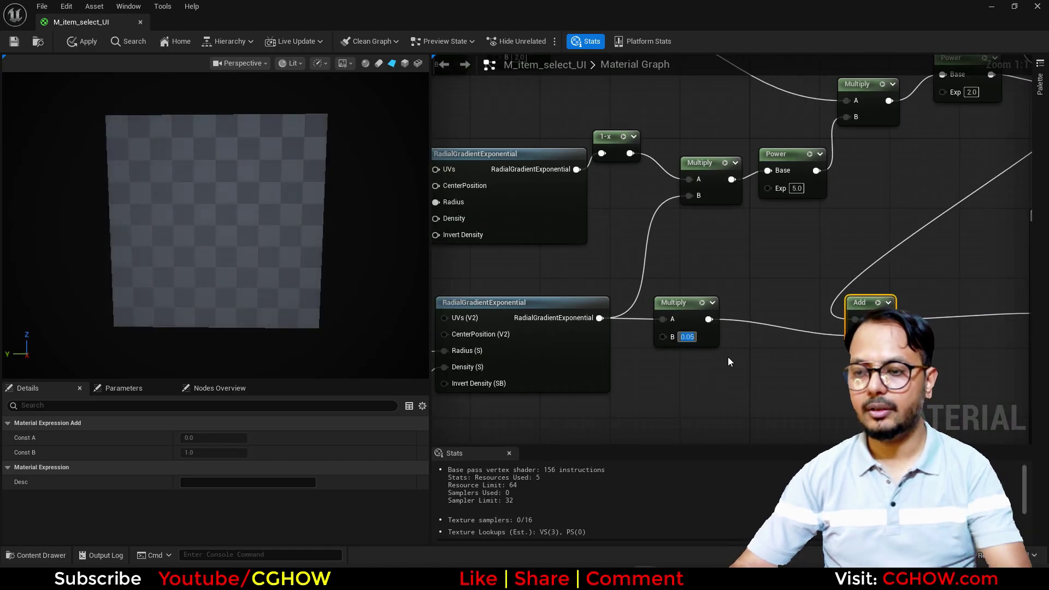
pyautogui.moveTo(668, 348); pyautogui.dragTo(628, 360, button='right')
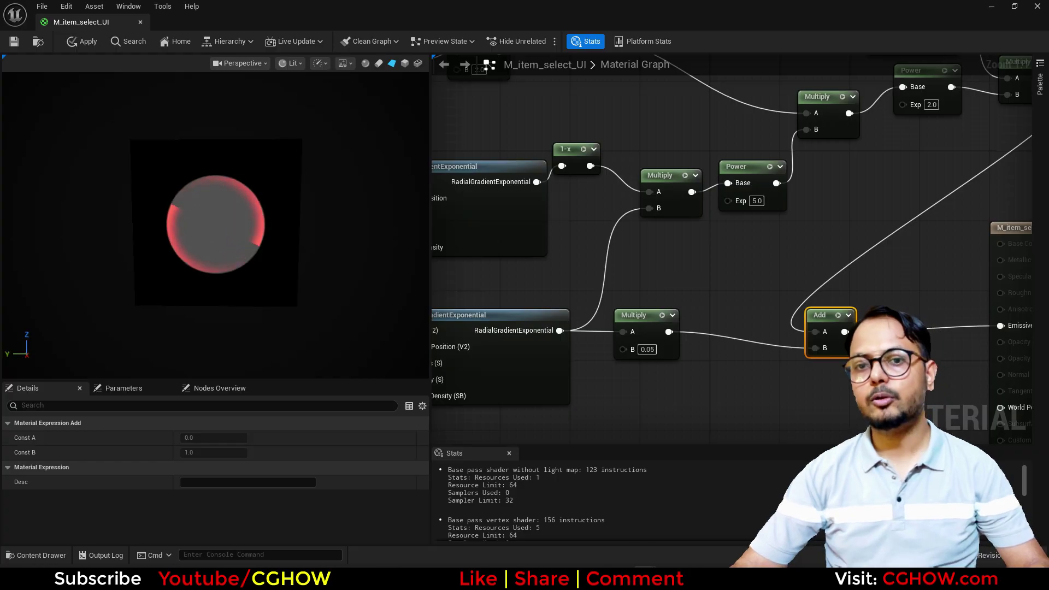
# Step: Move the exponent 2 Power node down so it lines up with the Multiply feeding its Base
pyautogui.moveTo(660, 254)
pyautogui.mouseDown(button='right')
pyautogui.moveTo(795, 336)
pyautogui.moveTo(782, 316)
pyautogui.moveTo(865, 282)
pyautogui.moveTo(646, 315)
pyautogui.moveTo(668, 269)
pyautogui.mouseUp(button='right')
pyautogui.scroll(-1, 795, 336)
pyautogui.scroll(-1, 788, 324)
pyautogui.scroll(1, 735, 204)
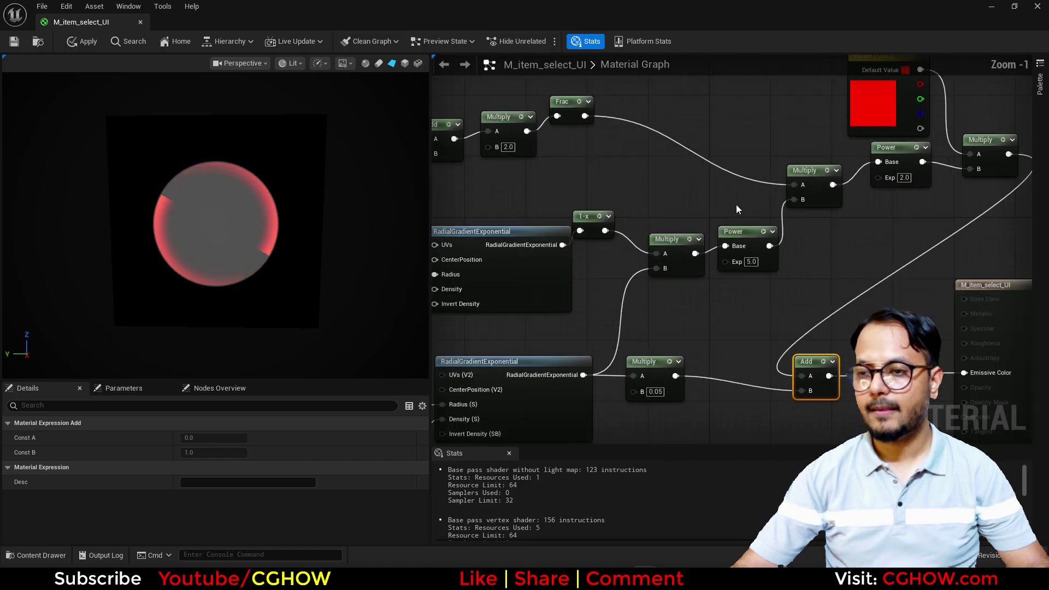
pyautogui.moveTo(716, 214); pyautogui.dragTo(713, 233, button='right')
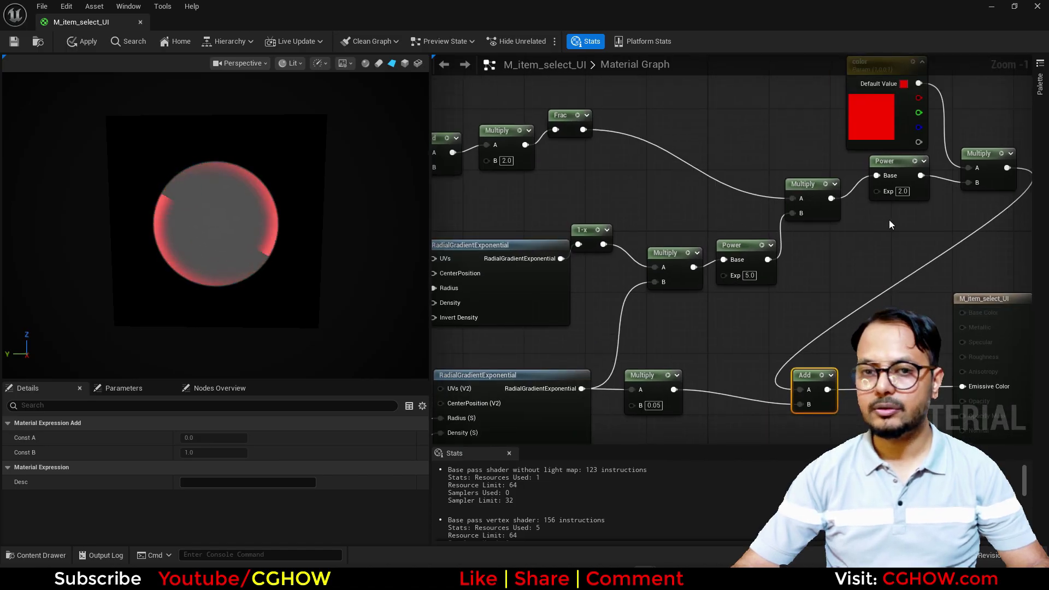
pyautogui.moveTo(889, 219); pyautogui.dragTo(791, 220, button='right')
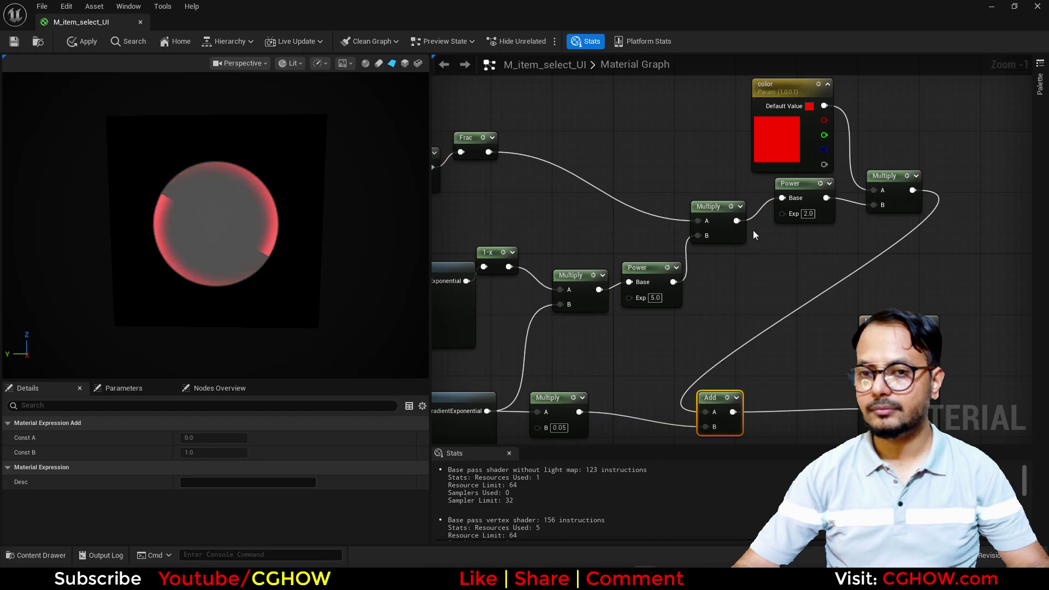
pyautogui.moveTo(783, 215)
pyautogui.mouseDown()
pyautogui.moveTo(819, 224)
pyautogui.moveTo(789, 227)
pyautogui.mouseUp()
pyautogui.moveTo(796, 190); pyautogui.dragTo(795, 213)
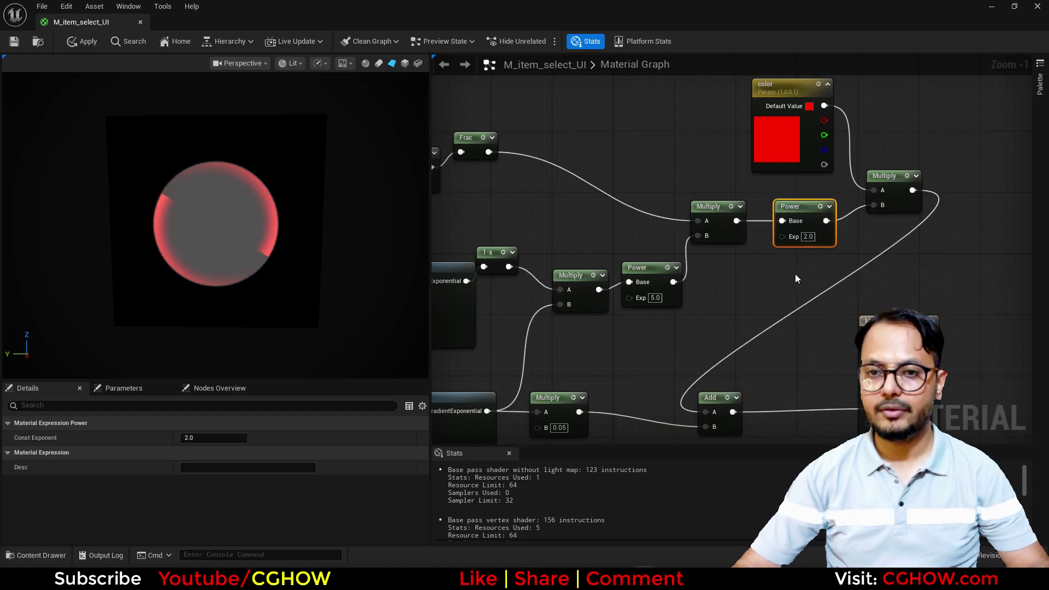
# Step: Try driving the last Power node's Exp input with the upper RadialGradientExponential output
pyautogui.moveTo(705, 279); pyautogui.dragTo(810, 285, button='right')
pyautogui.rightClick(809, 285)
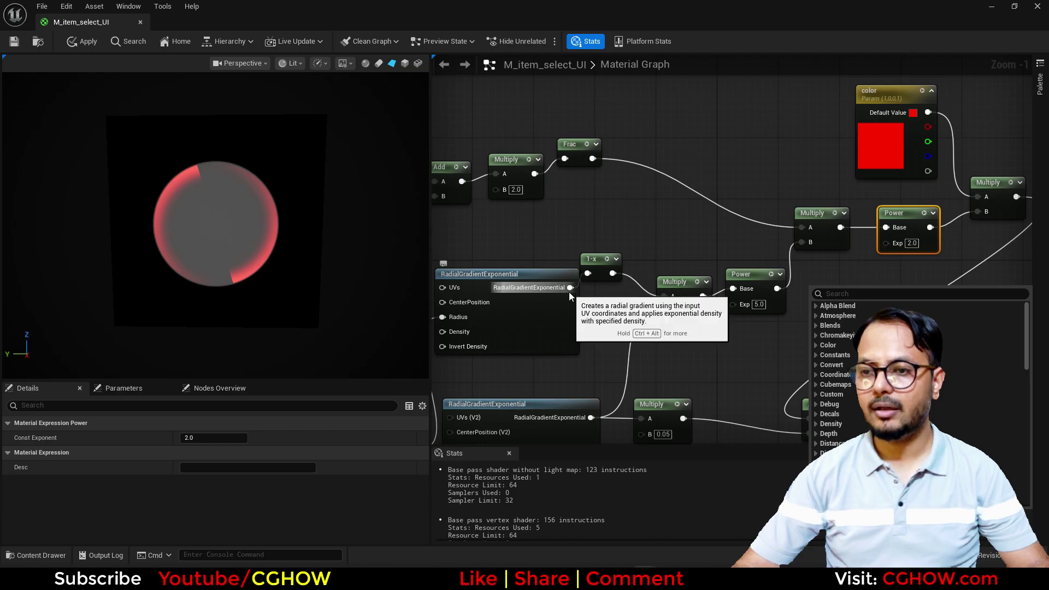
pyautogui.moveTo(569, 289); pyautogui.dragTo(886, 242)
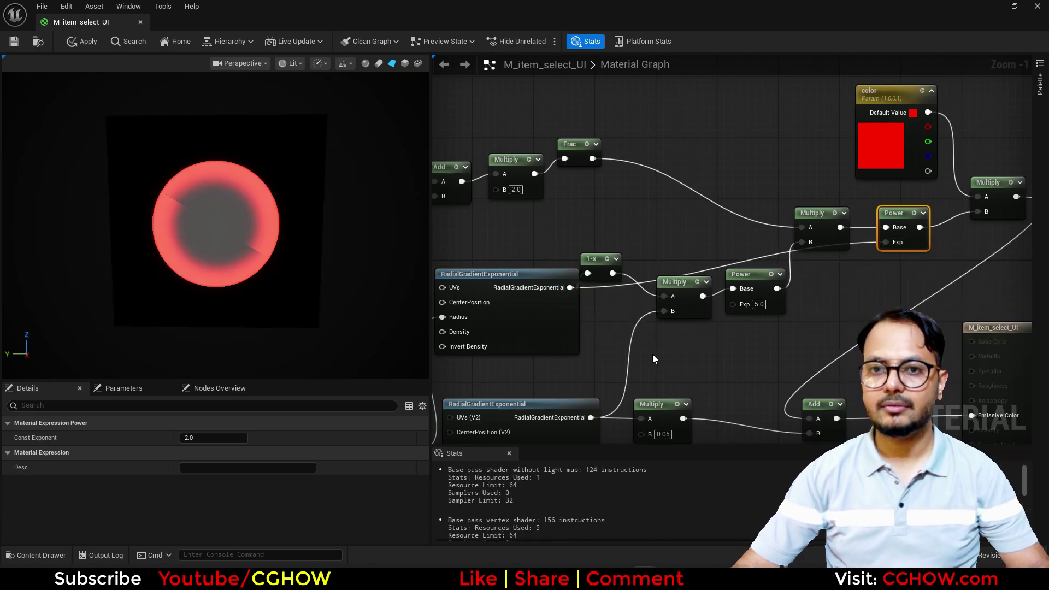
pyautogui.moveTo(717, 256); pyautogui.dragTo(711, 275, button='right')
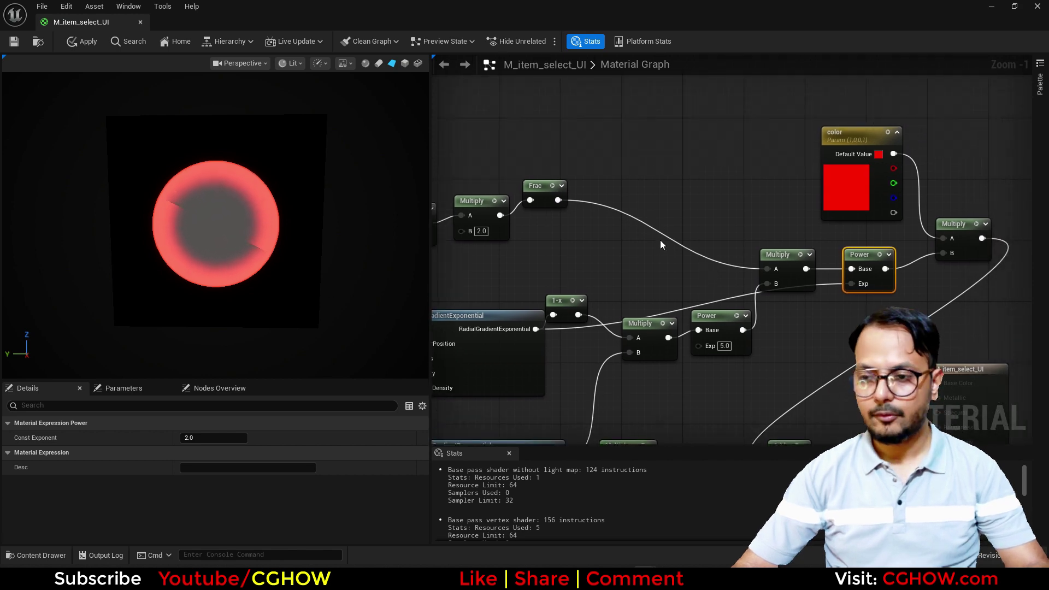
# Step: Add a Lerp node with the upper RadialGradientExponential as Alpha and feed its output to the last Power's Exp
pyautogui.press('l')
pyautogui.click(647, 181)
pyautogui.moveTo(536, 329); pyautogui.dragTo(631, 251)
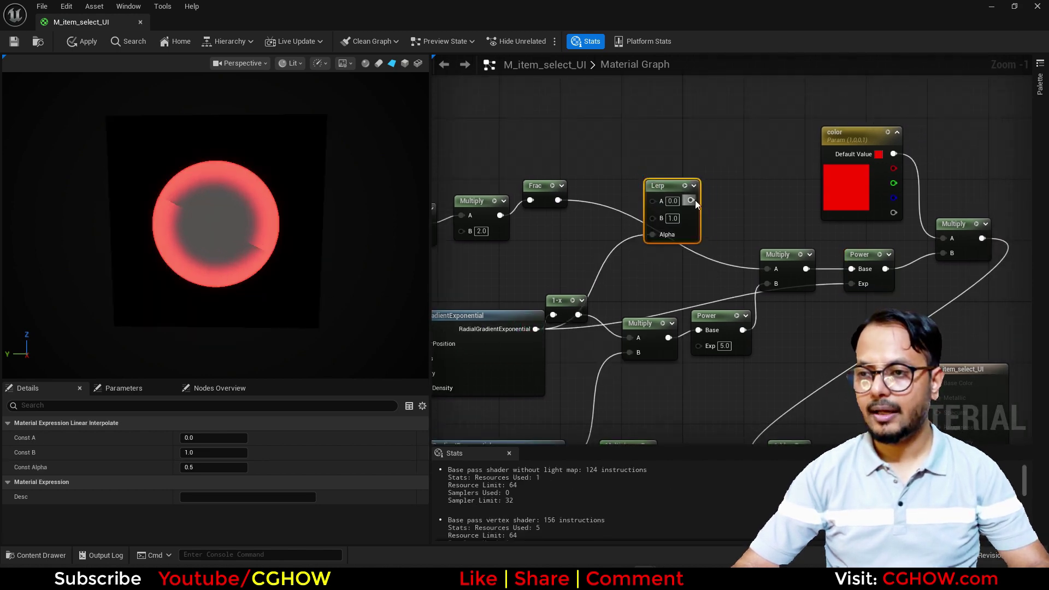
pyautogui.moveTo(692, 201); pyautogui.dragTo(736, 234)
pyautogui.moveTo(869, 295); pyautogui.dragTo(853, 283)
pyautogui.moveTo(706, 191); pyautogui.dragTo(710, 187)
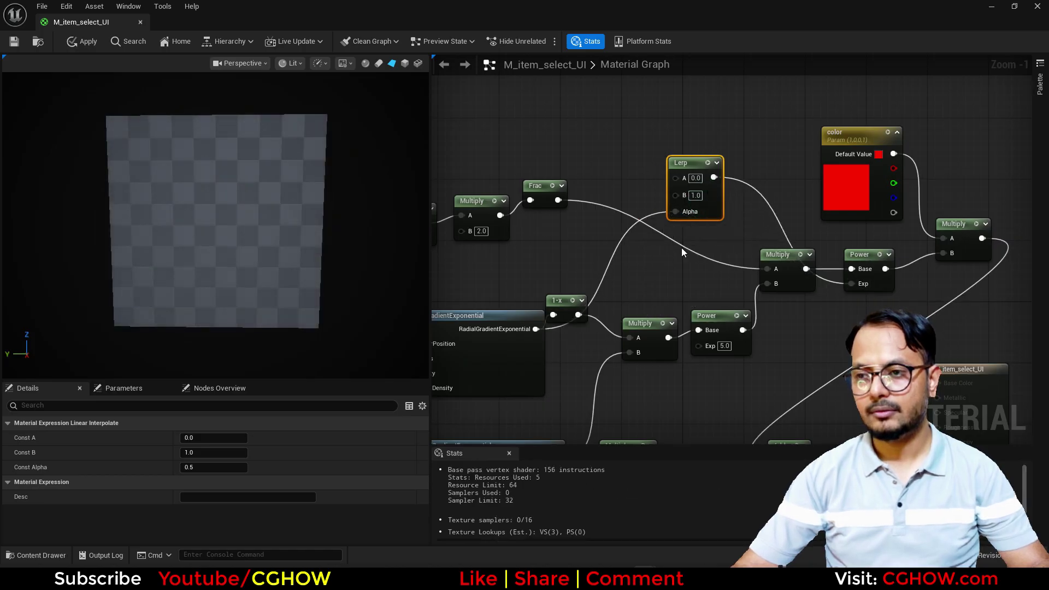
# Step: Disconnect the Lerp from the last Power's Exp input and reconnect it to compare the glow
pyautogui.moveTo(677, 260); pyautogui.dragTo(657, 295, button='right')
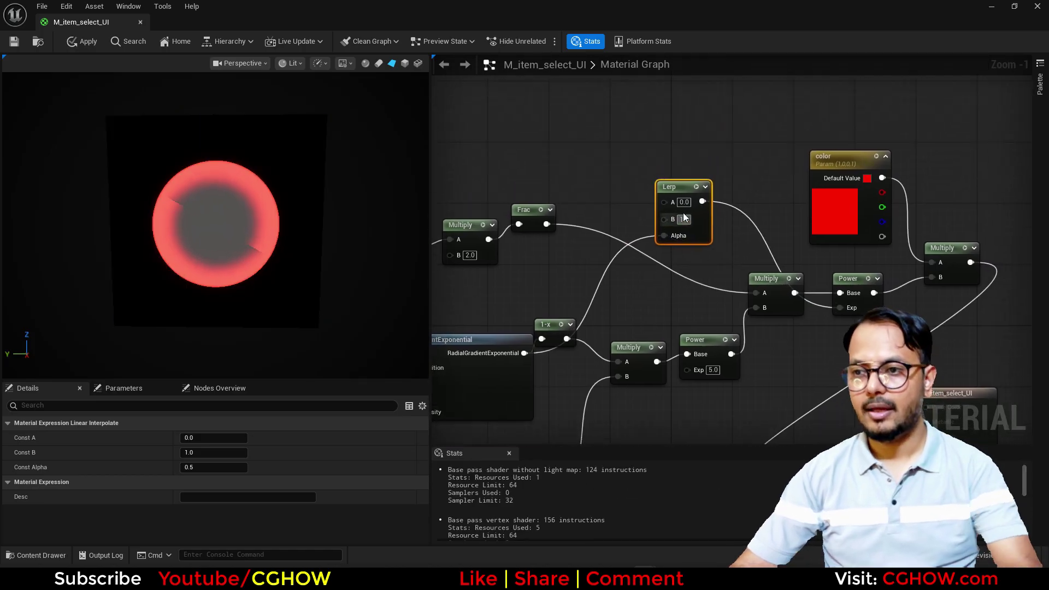
pyautogui.keyDown('alt'); pyautogui.click(840, 307); pyautogui.keyUp('alt')
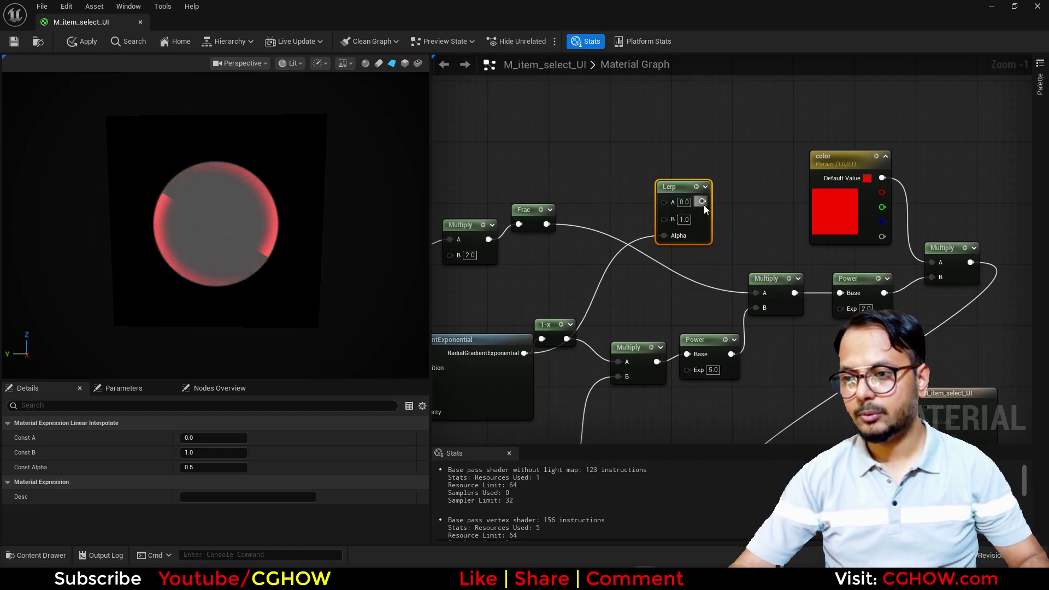
pyautogui.moveTo(851, 312); pyautogui.dragTo(851, 312)
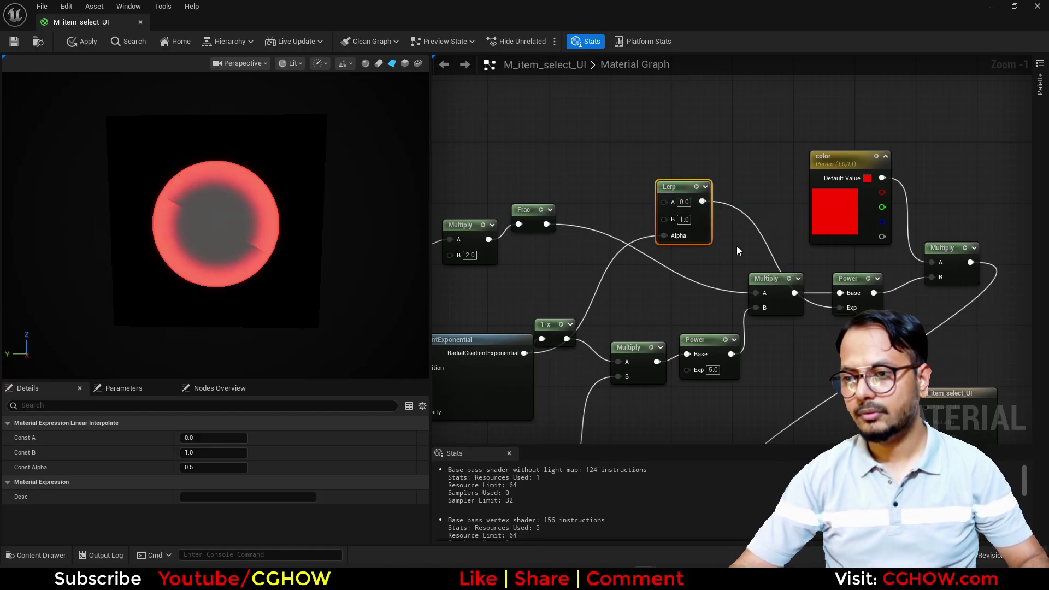
# Step: Set both the A and B values of the Lerp to 2
pyautogui.click(683, 203)
pyautogui.write('2')
pyautogui.press('Return')
pyautogui.click(684, 219)
pyautogui.write('2')
pyautogui.press('Return')
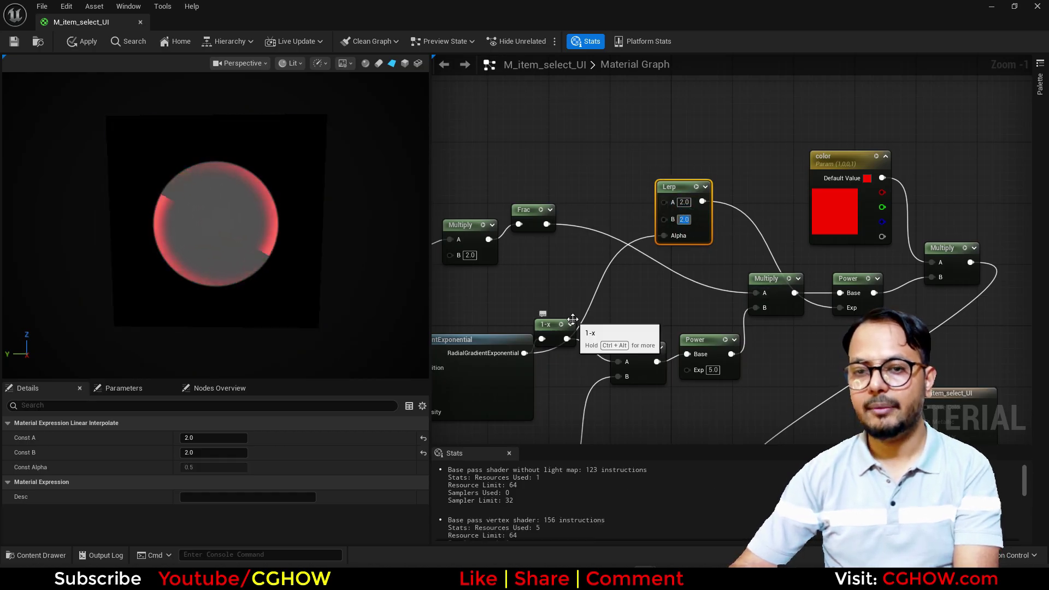
# Step: Set the Lerp's B value to 5 and try 0 and 0.2 for its A value
pyautogui.write('5')
pyautogui.press('Return')
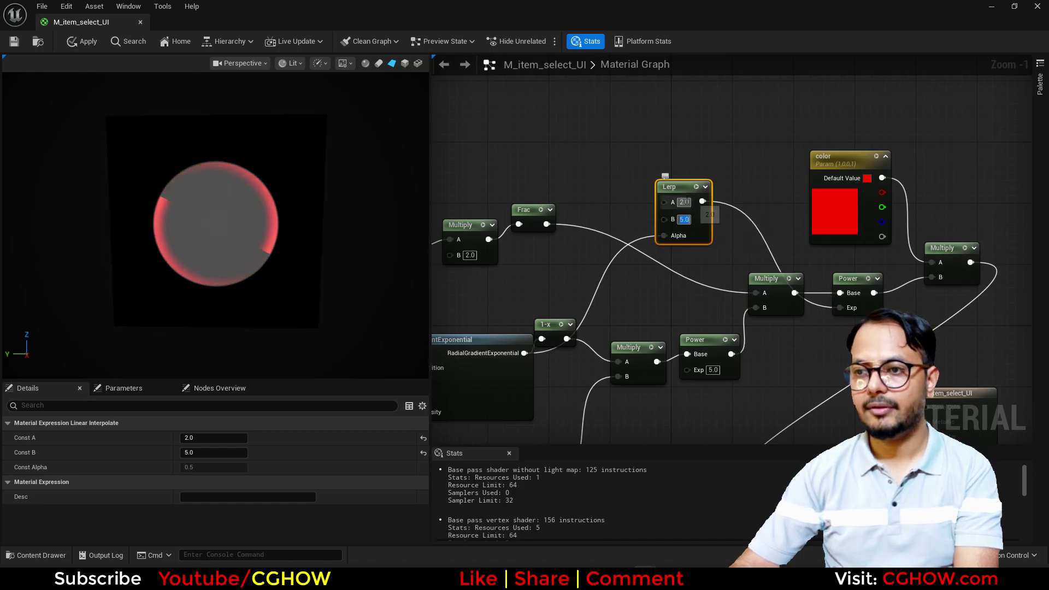
pyautogui.write('0')
pyautogui.press('Return')
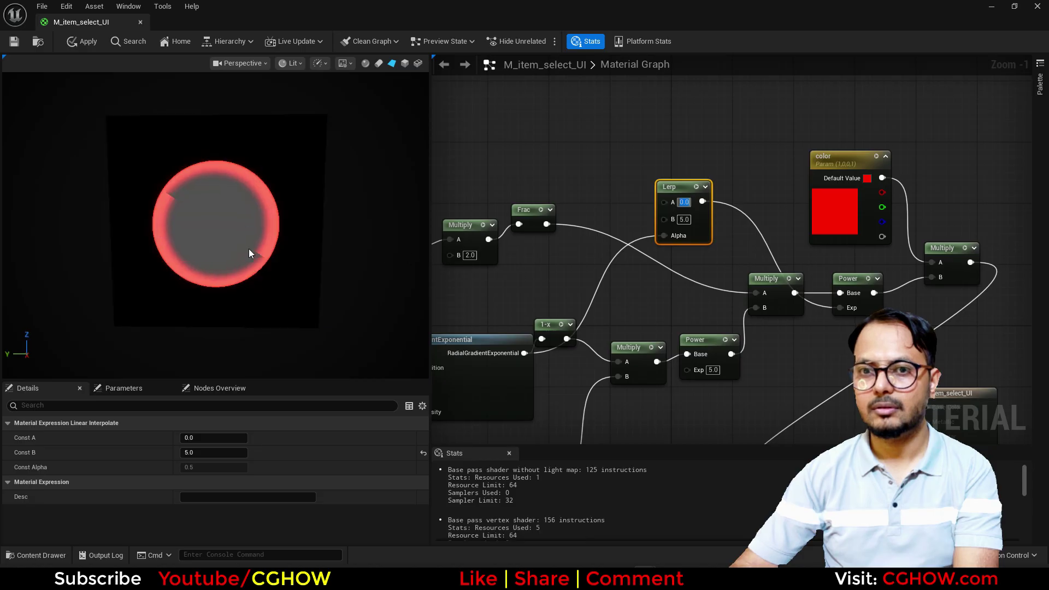
pyautogui.write('.2')
pyautogui.press('Return')
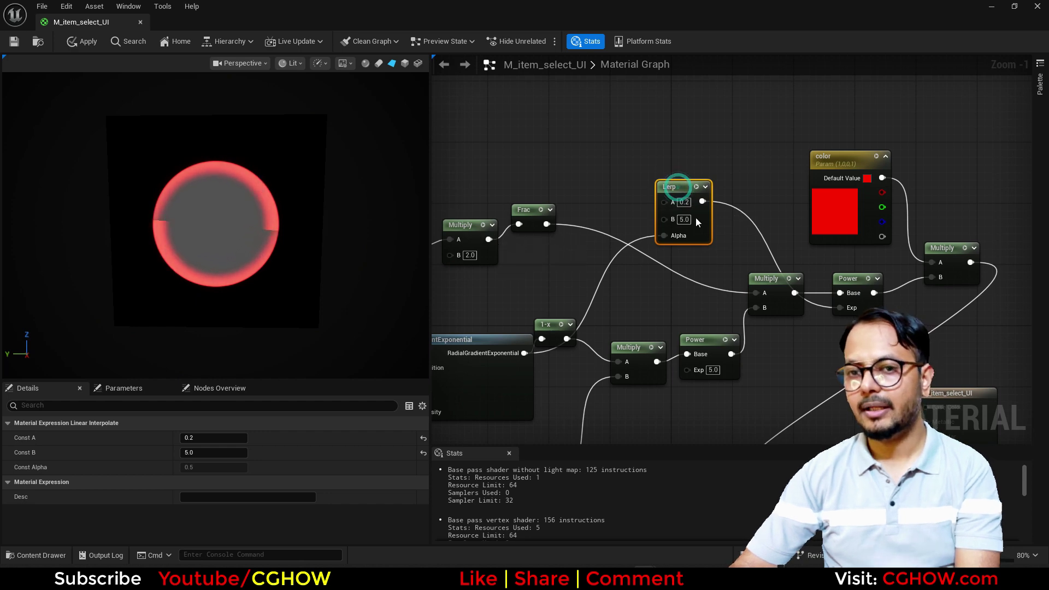
# Step: Delete the Lerp node driving the last Power's exponent
pyautogui.press('Delete')
pyautogui.moveTo(746, 323); pyautogui.dragTo(723, 218, button='right')
pyautogui.moveTo(859, 249); pyautogui.dragTo(847, 146, button='right')
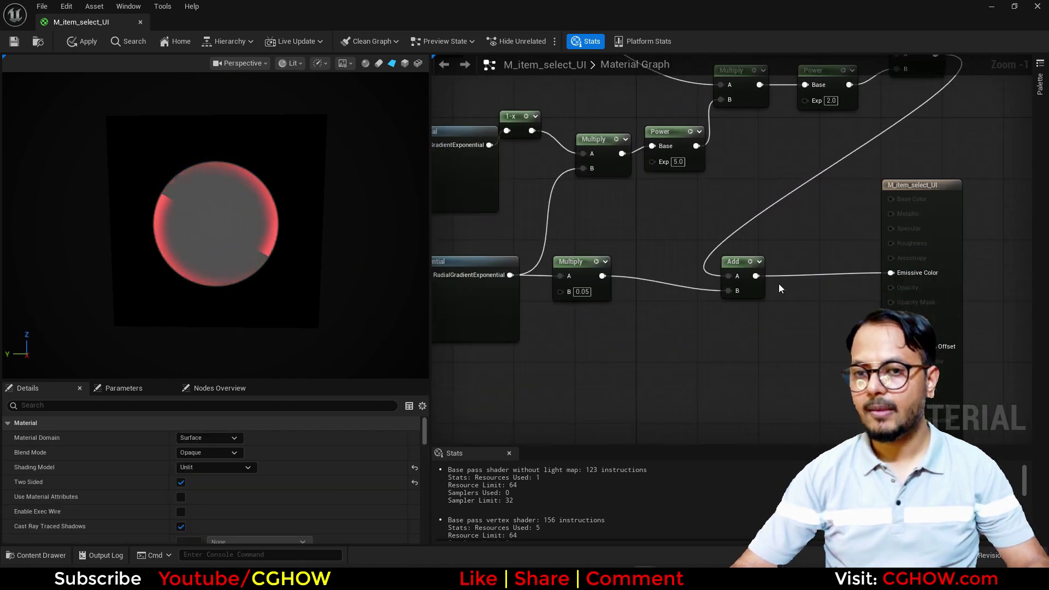
pyautogui.scroll(-1, 677, 345)
pyautogui.moveTo(677, 345); pyautogui.dragTo(747, 435, button='right')
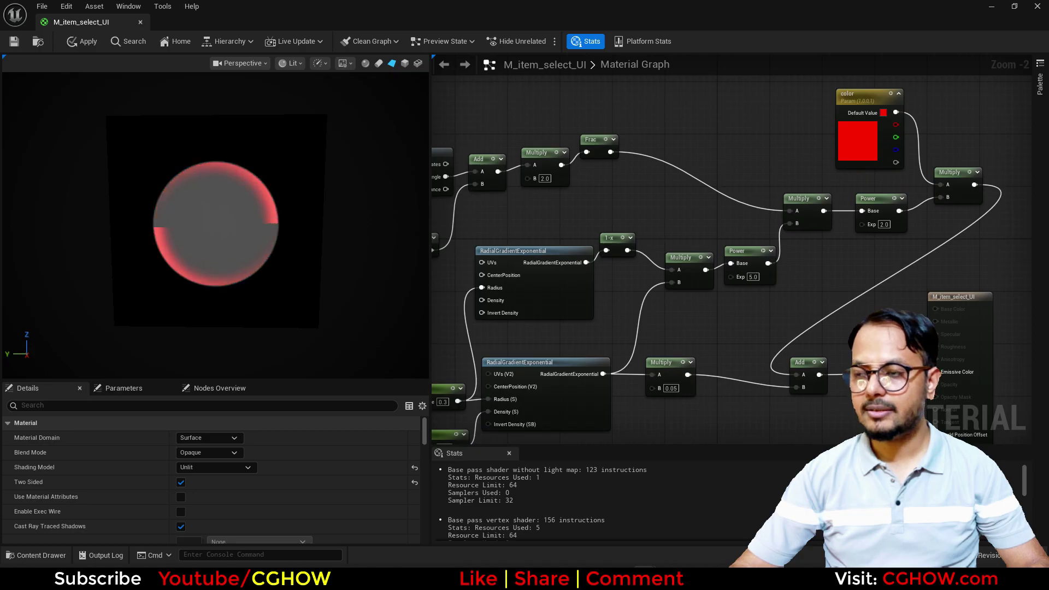
pyautogui.moveTo(831, 280); pyautogui.dragTo(719, 273, button='right')
# Step: Add a scalar parameter named thichness below the last Power node and connect it to the Exp input
pyautogui.scroll(2, 719, 273)
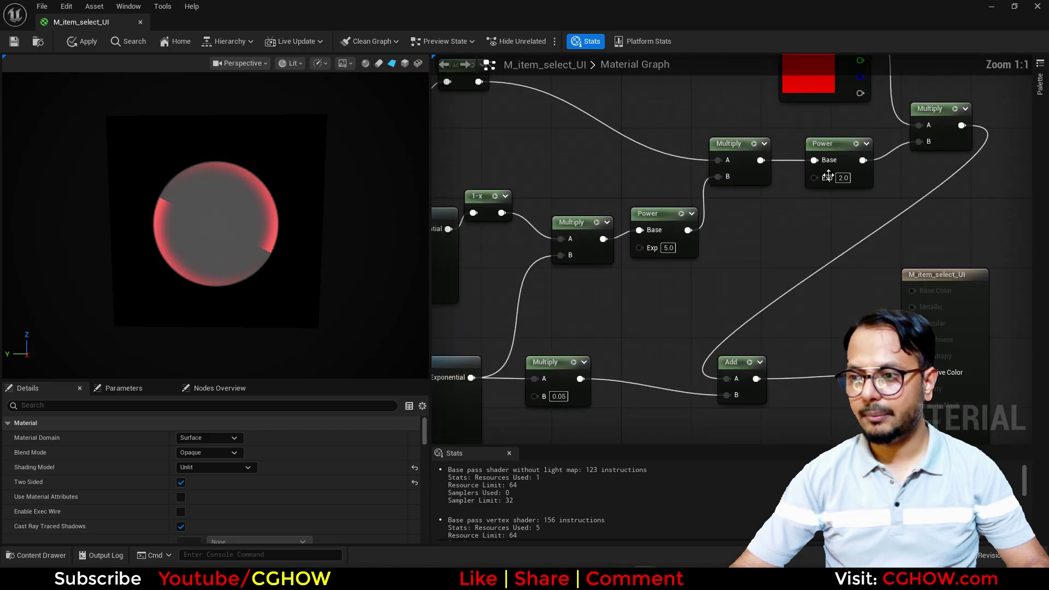
pyautogui.press('s')
pyautogui.click(763, 203)
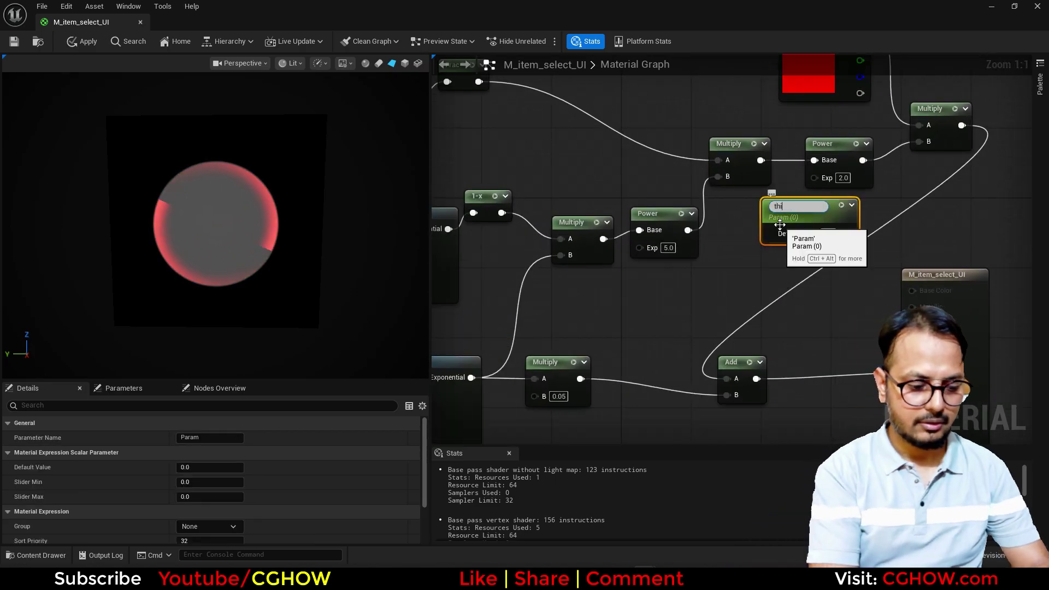
pyautogui.write('thichness')
pyautogui.press('Return')
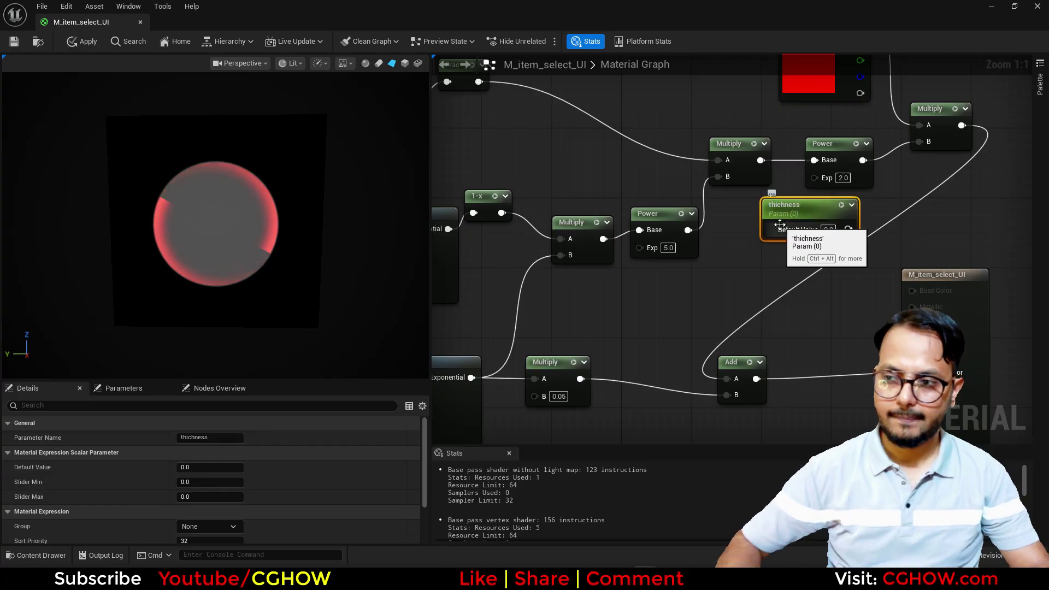
pyautogui.moveTo(814, 179); pyautogui.dragTo(814, 179)
pyautogui.scroll(-2, 723, 324)
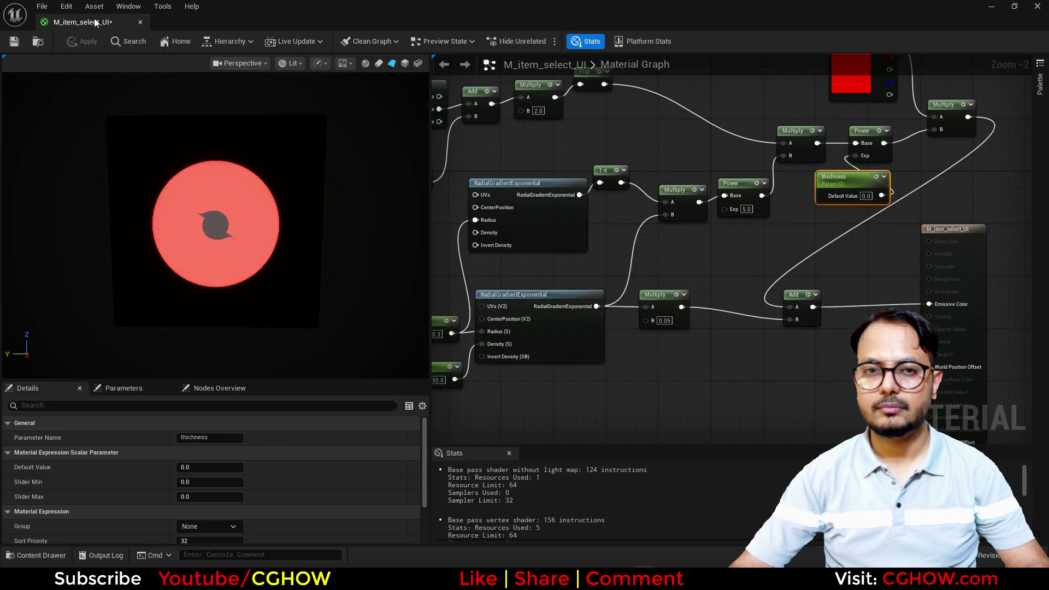
# Step: Create a material instance of M_item_select_UI named M_item_select_UI_Inst and open it
pyautogui.click(110, 20)
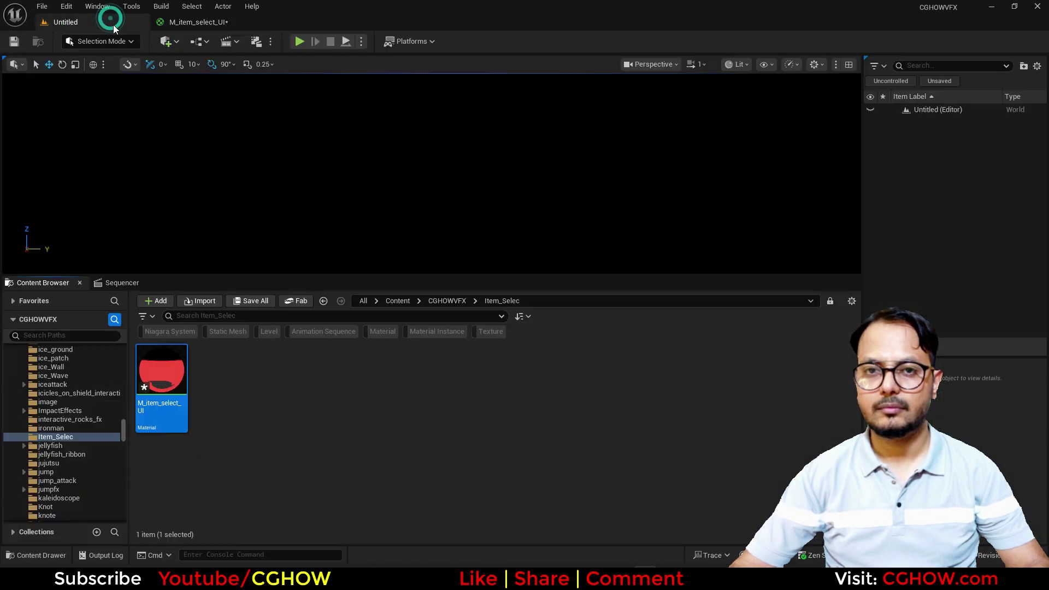
pyautogui.rightClick(180, 382)
pyautogui.click(254, 84)
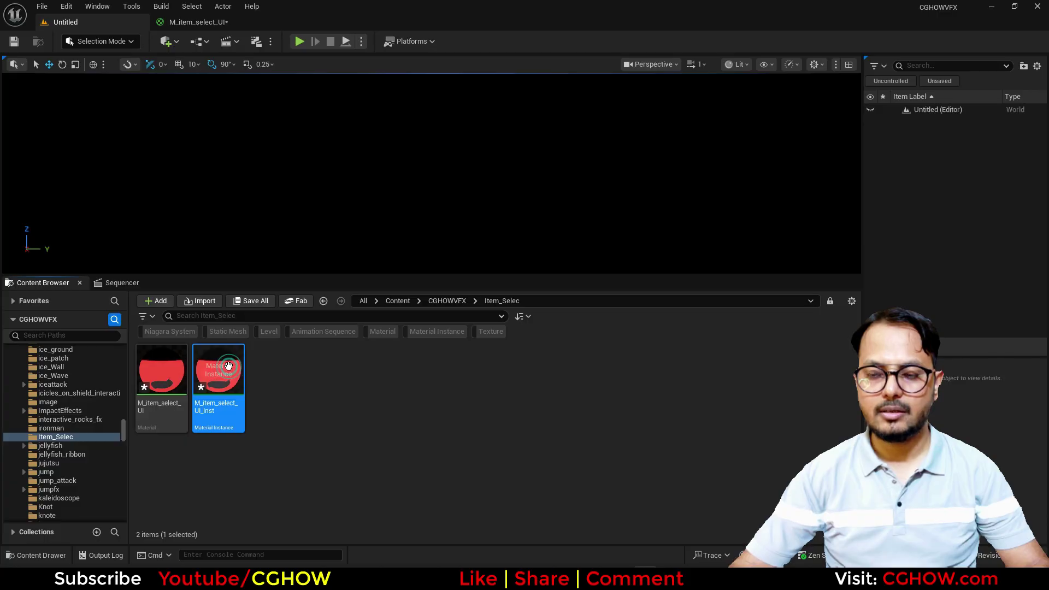
pyautogui.press('Return')
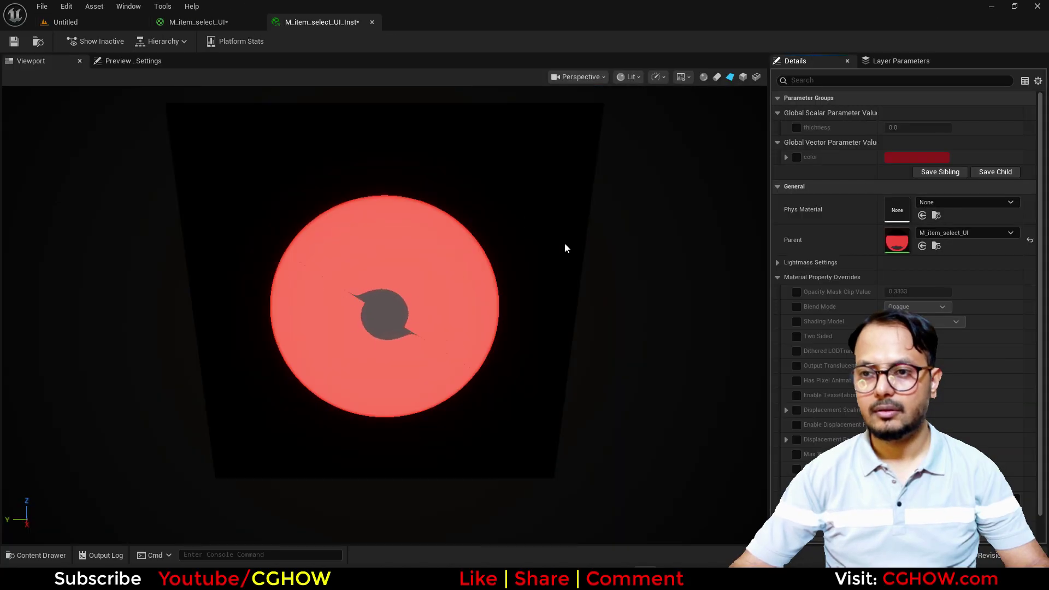
# Step: Enable the thichness and color overrides in the instance and set thichness to 2
pyautogui.click(797, 128)
pyautogui.click(797, 157)
pyautogui.click(894, 127)
pyautogui.write('2')
pyautogui.press('Return')
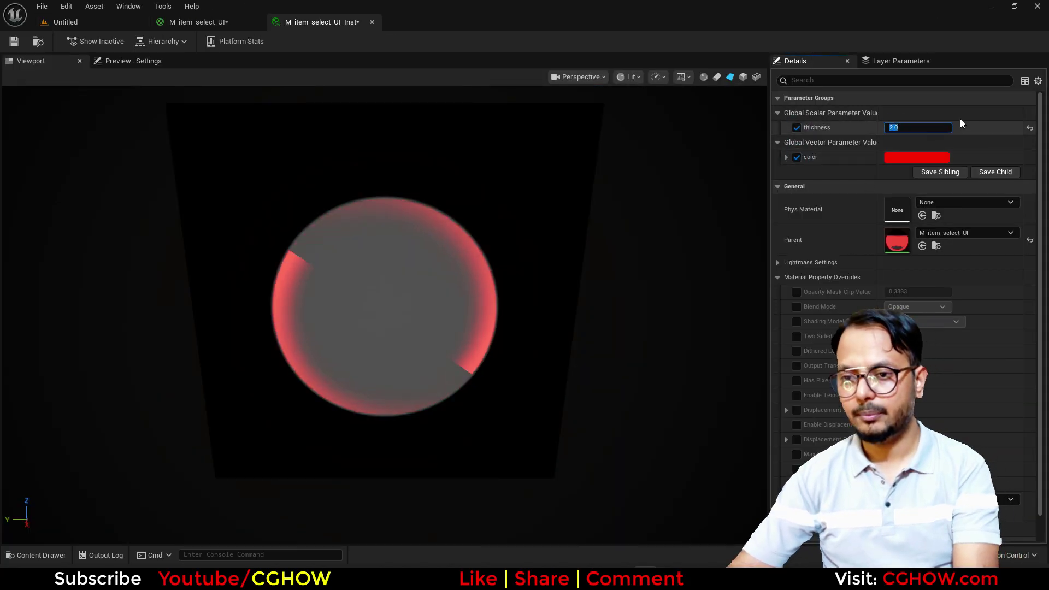
# Step: Change the instance's color parameter to orange, R 1.0, G 0.295, B 0.0, and raise its V value to 50
pyautogui.click(896, 157)
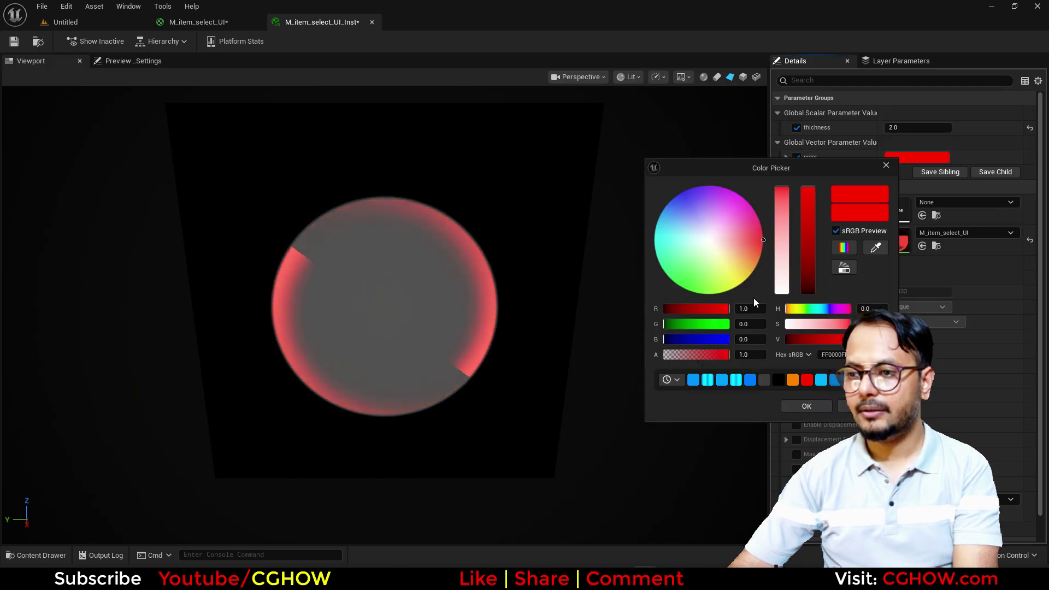
pyautogui.click(759, 256)
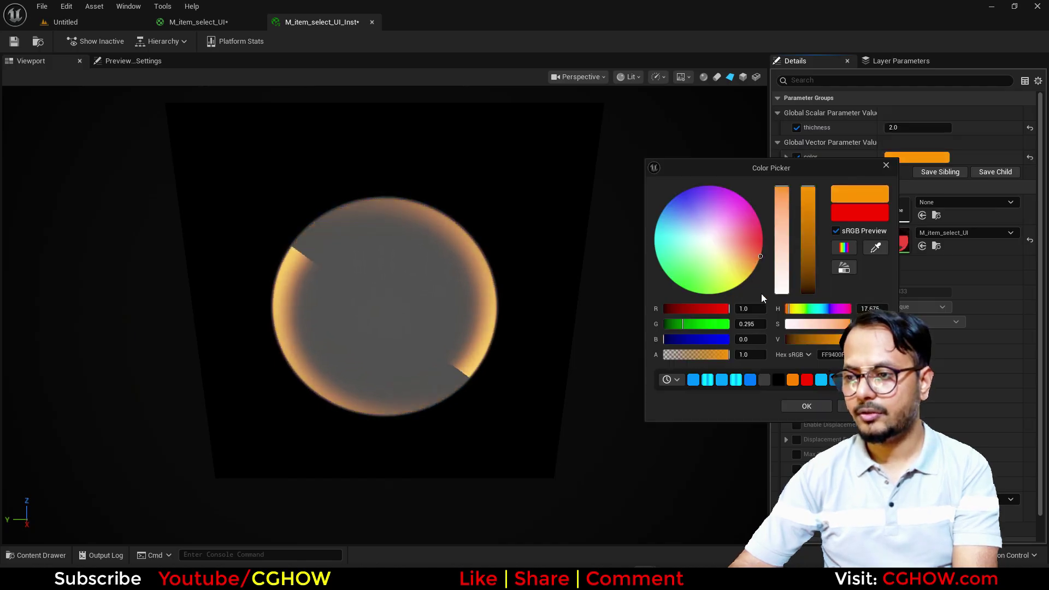
pyautogui.click(868, 339)
pyautogui.write('50')
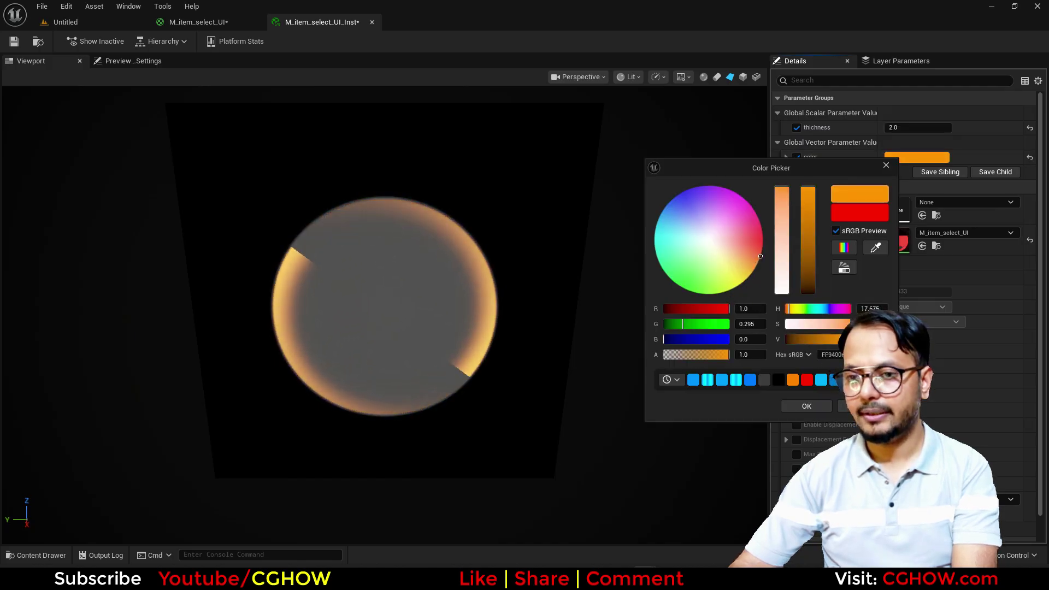
pyautogui.press('Return')
pyautogui.click(805, 406)
# Step: Raise the instance's thichness value to about 9.87 to thin the glowing trails and inspect the preview
pyautogui.moveTo(901, 127); pyautogui.dragTo(945, 127)
pyautogui.moveTo(449, 355); pyautogui.dragTo(454, 334)
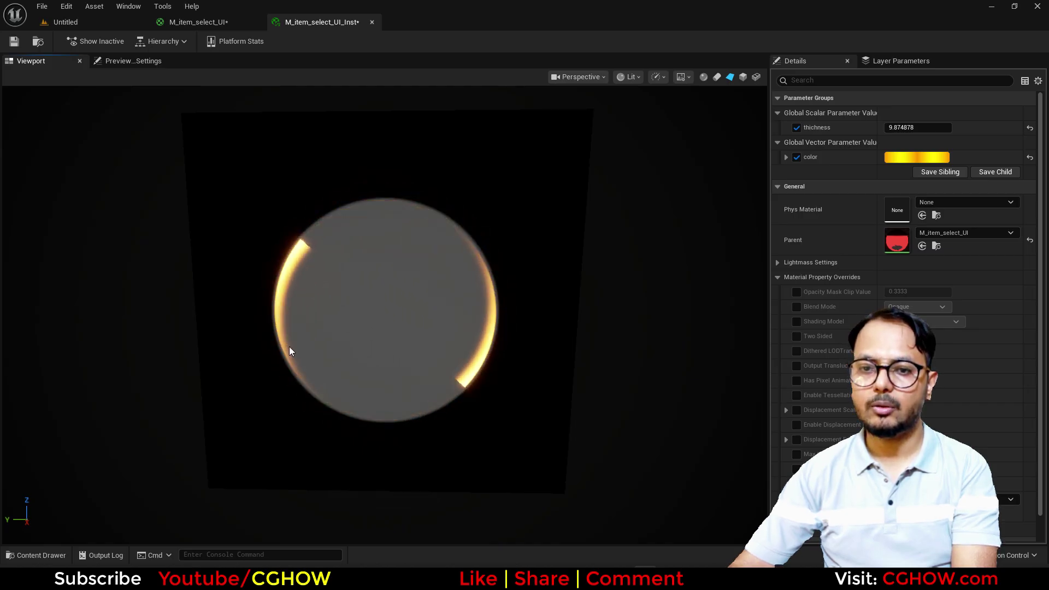
# Step: Return to the M_item_select_UI graph and spread out the output, Add, final Multiply, color and Power nodes to make room
pyautogui.click(196, 21)
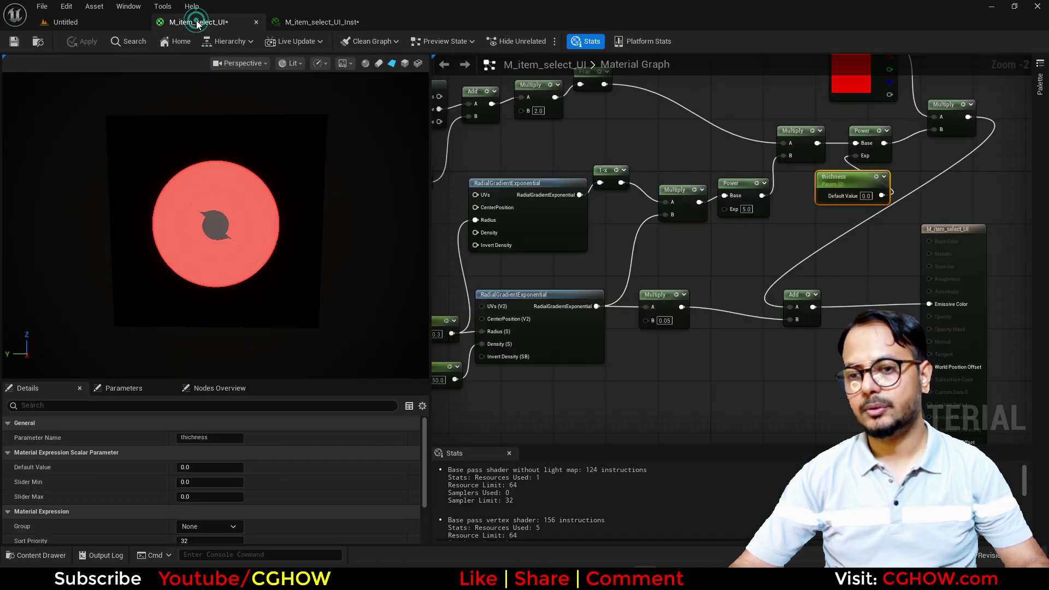
pyautogui.scroll(2, 702, 237)
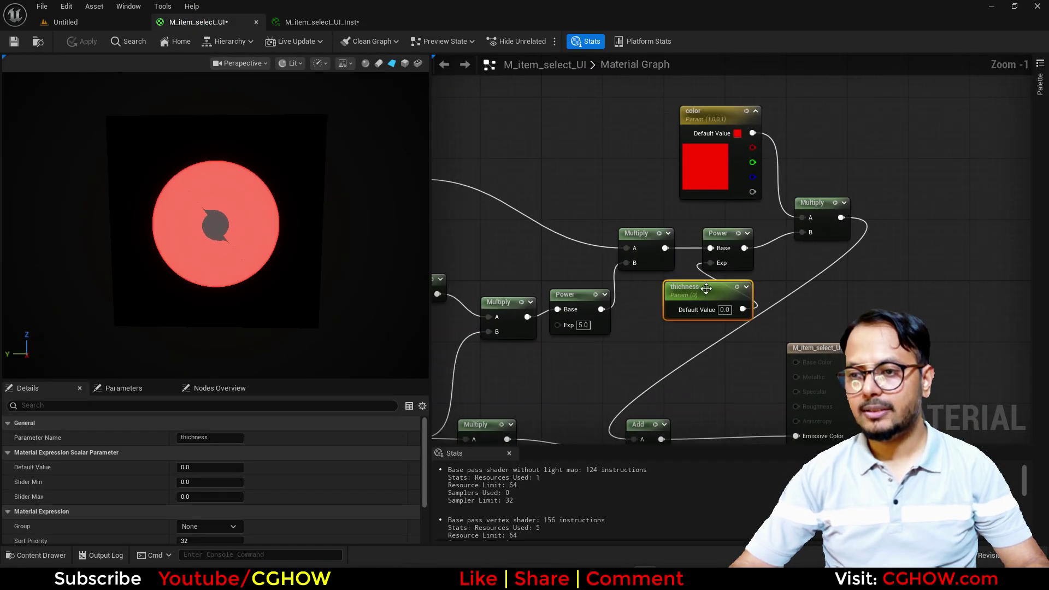
pyautogui.moveTo(903, 236); pyautogui.dragTo(775, 144, button='right')
pyautogui.click(723, 267)
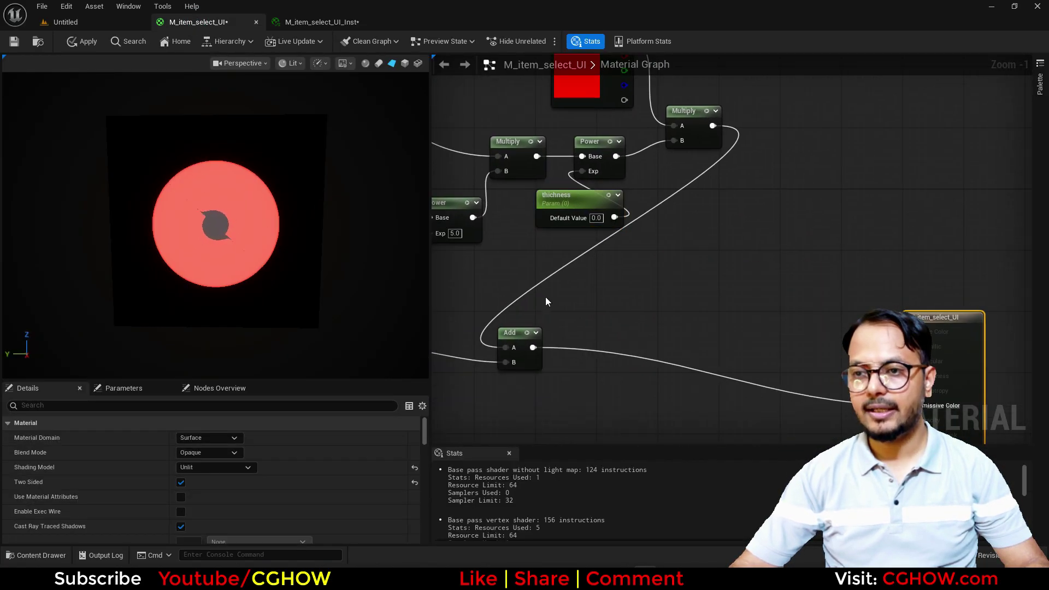
pyautogui.moveTo(519, 337); pyautogui.dragTo(639, 362)
pyautogui.moveTo(649, 228); pyautogui.dragTo(643, 306, button='right')
pyautogui.moveTo(686, 189); pyautogui.dragTo(770, 165)
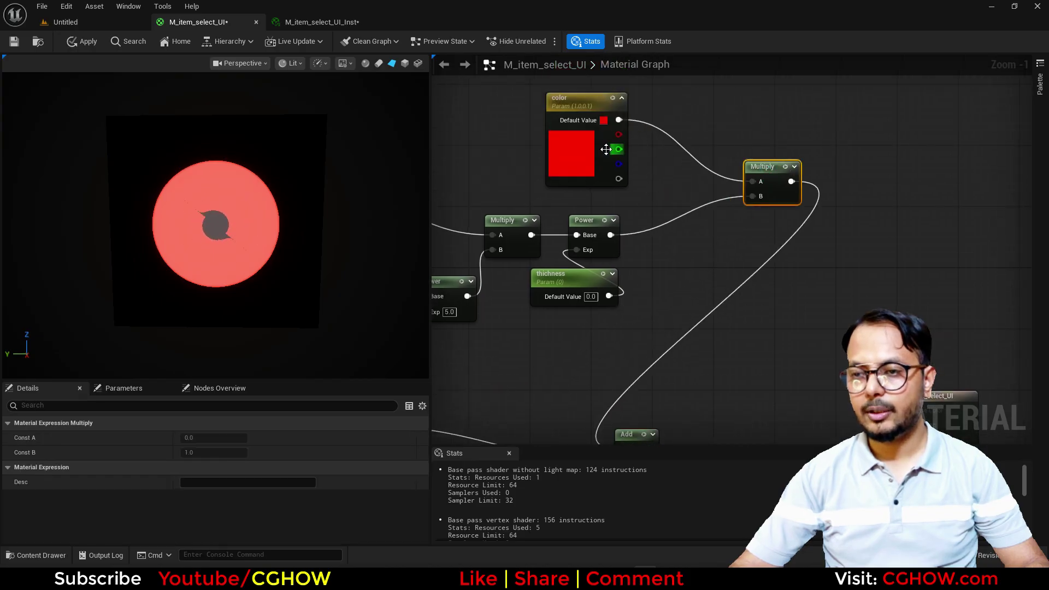
pyautogui.moveTo(598, 148); pyautogui.dragTo(668, 106)
pyautogui.moveTo(588, 221); pyautogui.dragTo(640, 199)
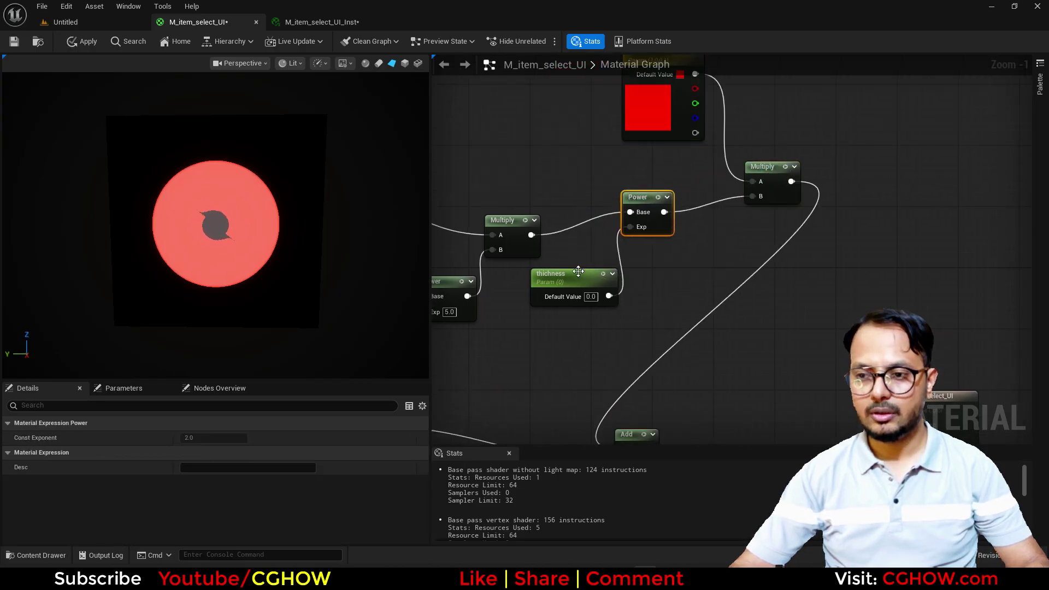
# Step: Rename the thichness parameter to thichness1
pyautogui.click(554, 277)
pyautogui.click(220, 436)
pyautogui.write('1')
pyautogui.press('Return')
pyautogui.click(562, 390)
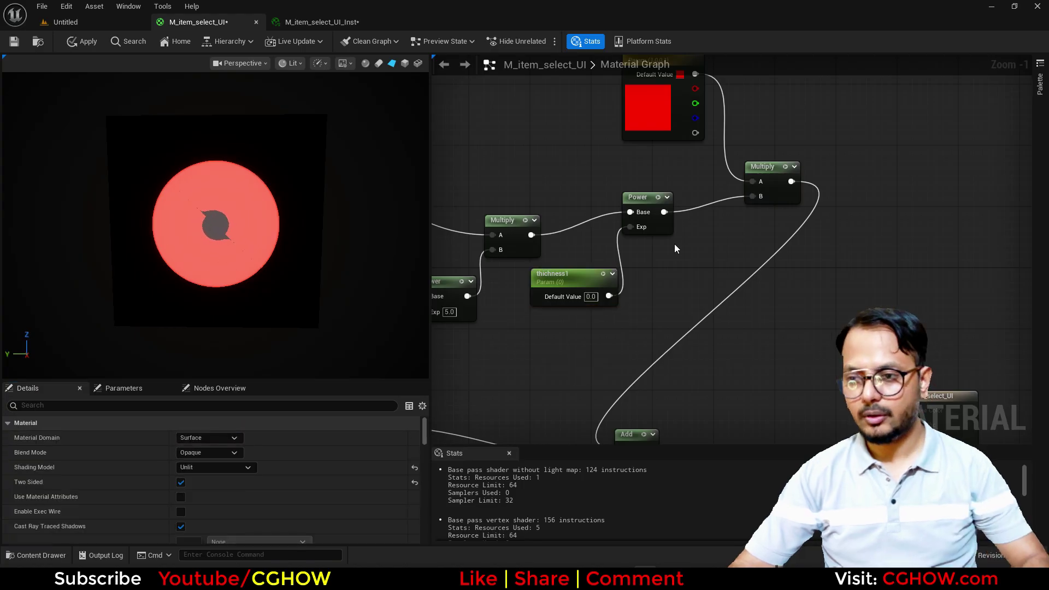
# Step: Add a second Power node fed by the trail Multiply, with its exponent driven by a duplicated parameter named thichness2
pyautogui.click(672, 273)
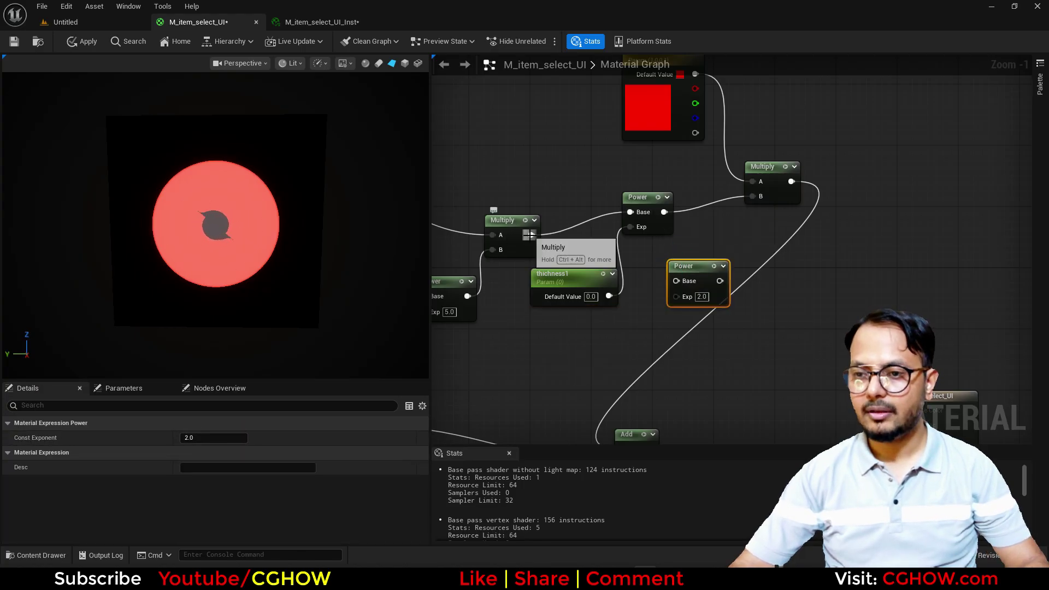
pyautogui.moveTo(529, 235); pyautogui.dragTo(680, 281)
pyautogui.click(567, 289)
pyautogui.hotkey('ctrl', 'd')
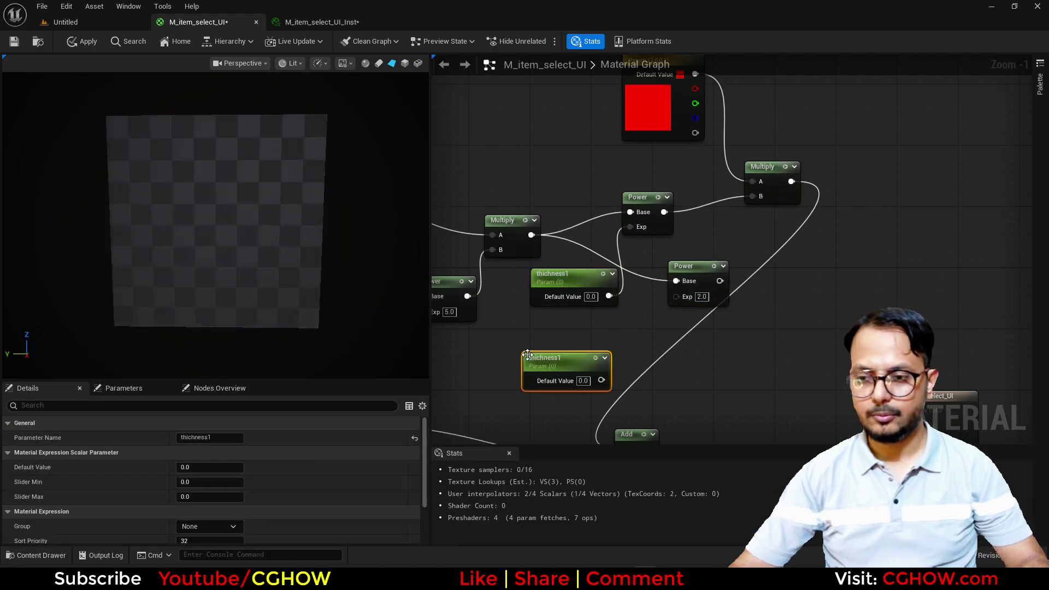
pyautogui.click(224, 437)
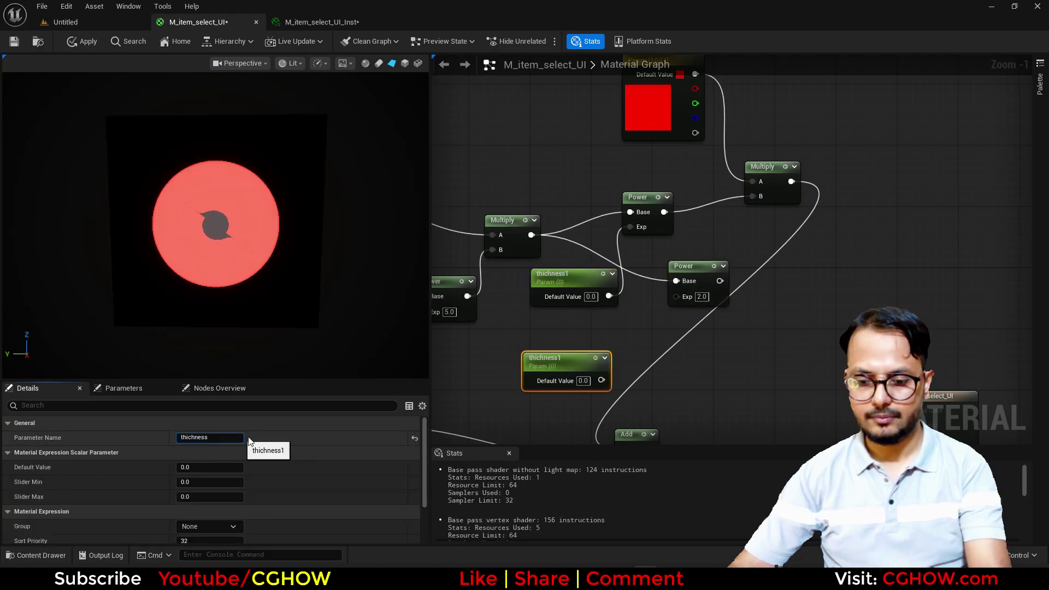
pyautogui.write('2')
pyautogui.moveTo(601, 380); pyautogui.dragTo(675, 296)
pyautogui.moveTo(753, 282); pyautogui.dragTo(727, 273, button='right')
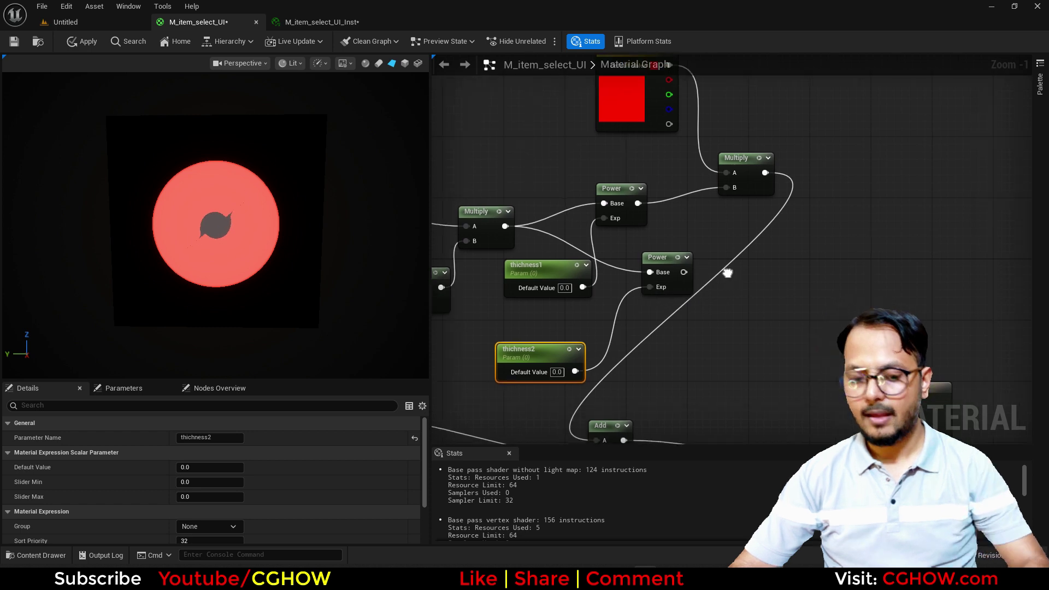
# Step: Multiply the second Power output by a duplicate of the color parameter named color2
pyautogui.click(742, 241)
pyautogui.moveTo(749, 259); pyautogui.dragTo(749, 258)
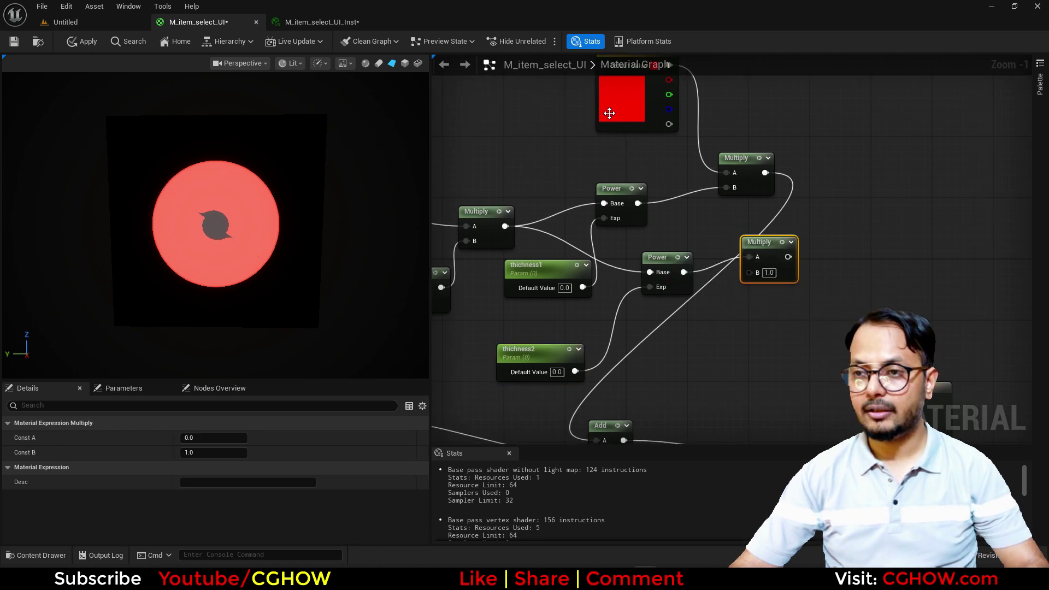
pyautogui.moveTo(608, 113); pyautogui.dragTo(645, 175, button='right')
pyautogui.click(649, 164)
pyautogui.hotkey('ctrl', 'd')
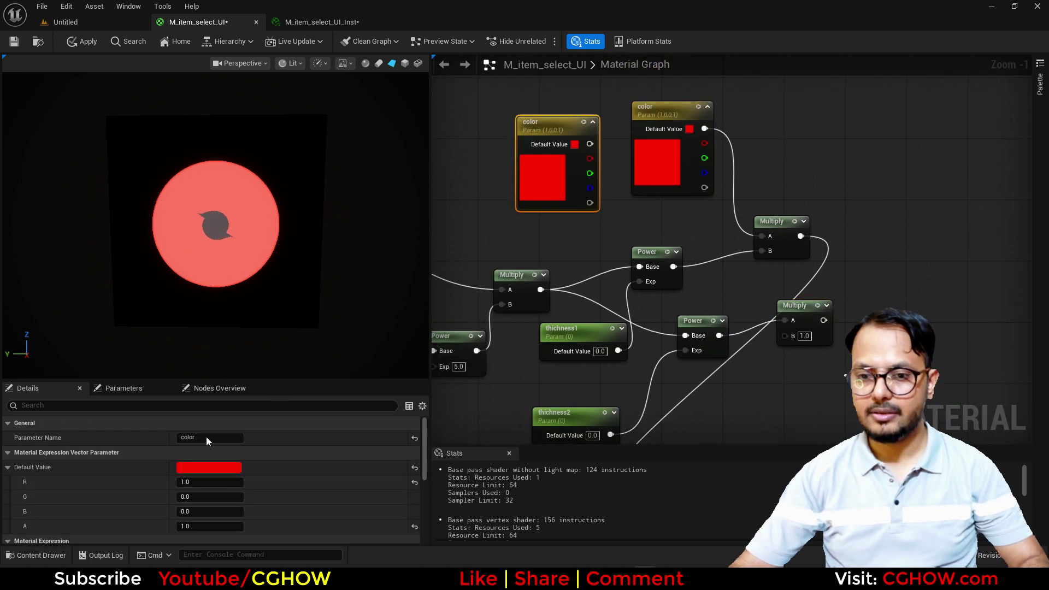
pyautogui.click(223, 435)
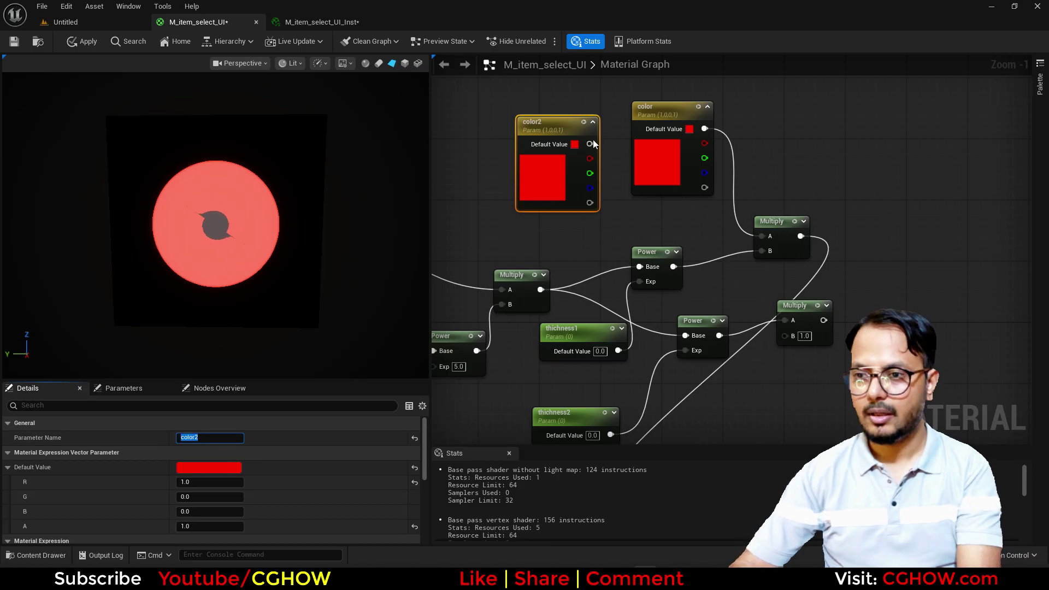
pyautogui.moveTo(812, 374); pyautogui.dragTo(799, 329, button='right')
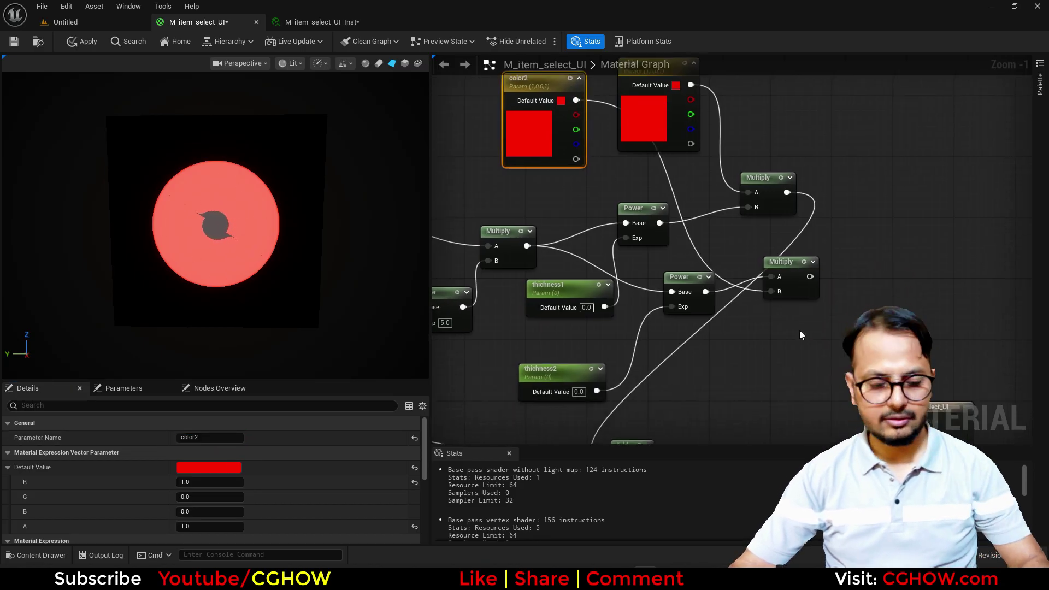
# Step: Add the two colored Multiply results together, feed the sum into the final Add's A input, and save the material
pyautogui.click(798, 330)
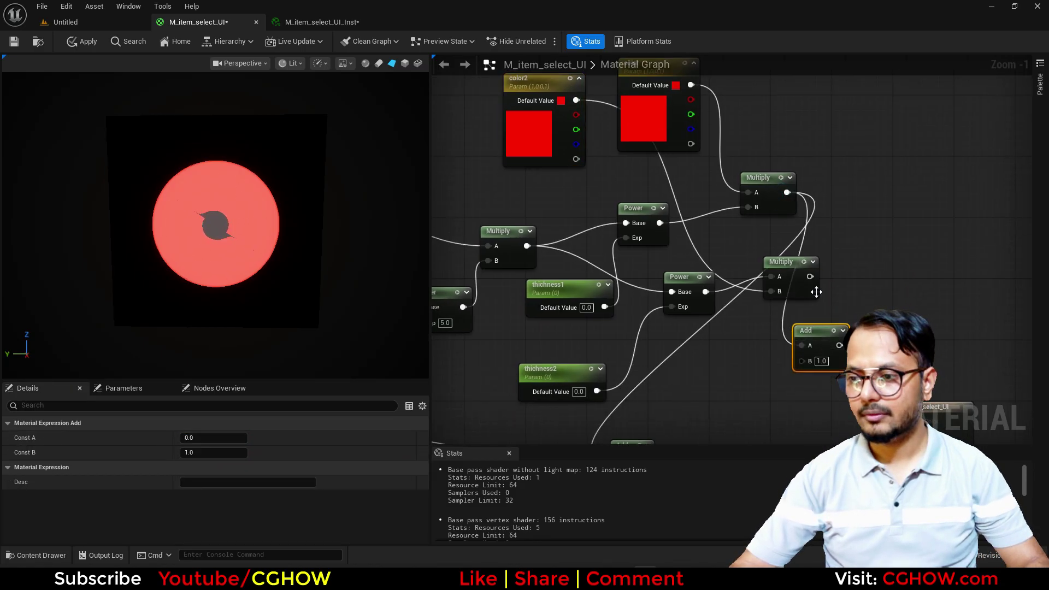
pyautogui.moveTo(807, 363); pyautogui.dragTo(843, 269, button='right')
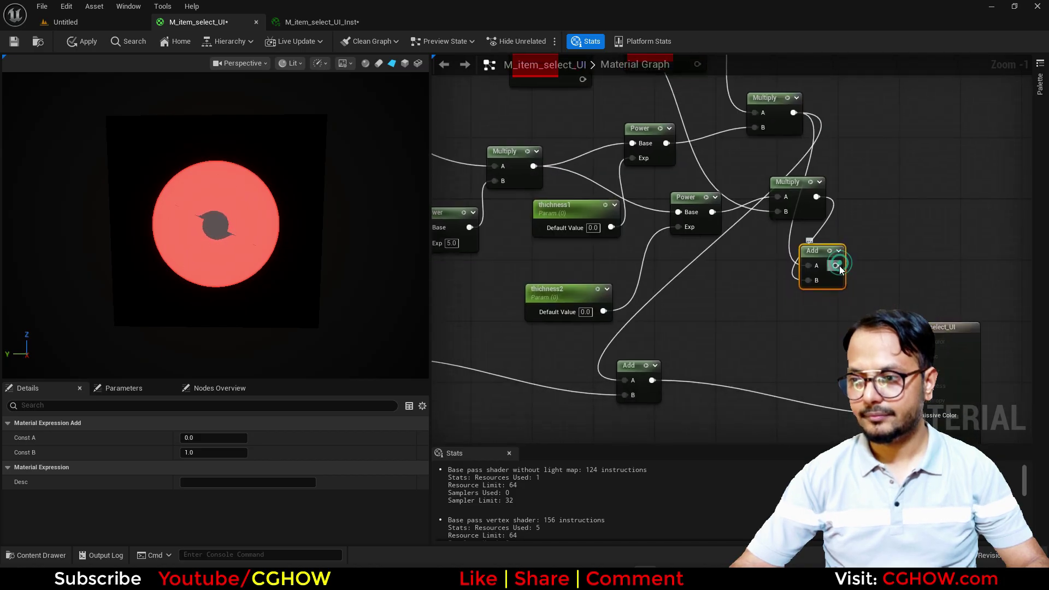
pyautogui.moveTo(640, 364); pyautogui.dragTo(716, 371)
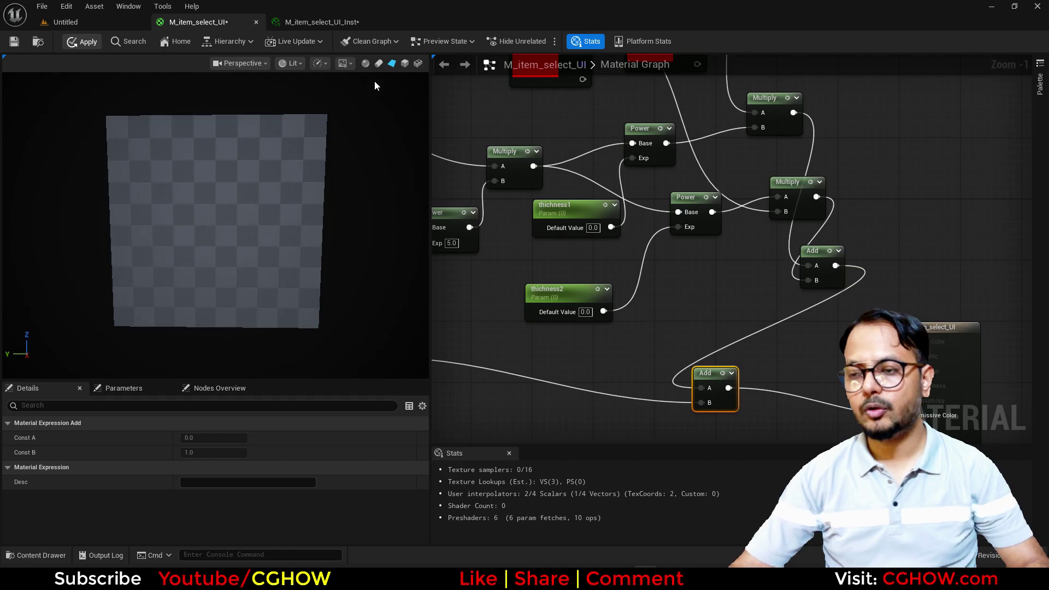
pyautogui.hotkey('ctrl', 's')
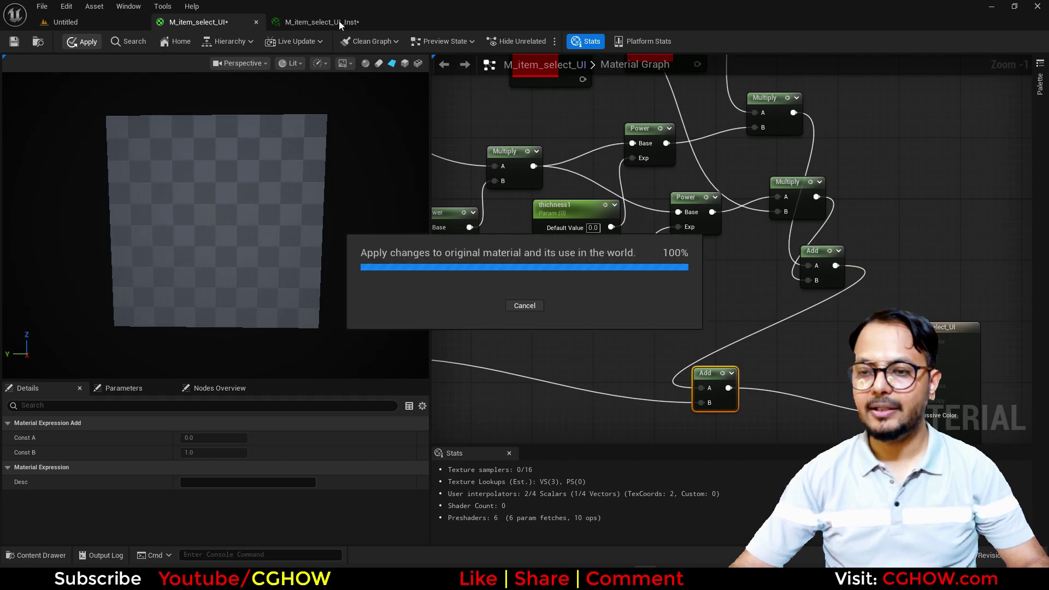
# Step: In M_item_select_UI_Inst, enable the thichness2 override and set it to 2
pyautogui.click(339, 21)
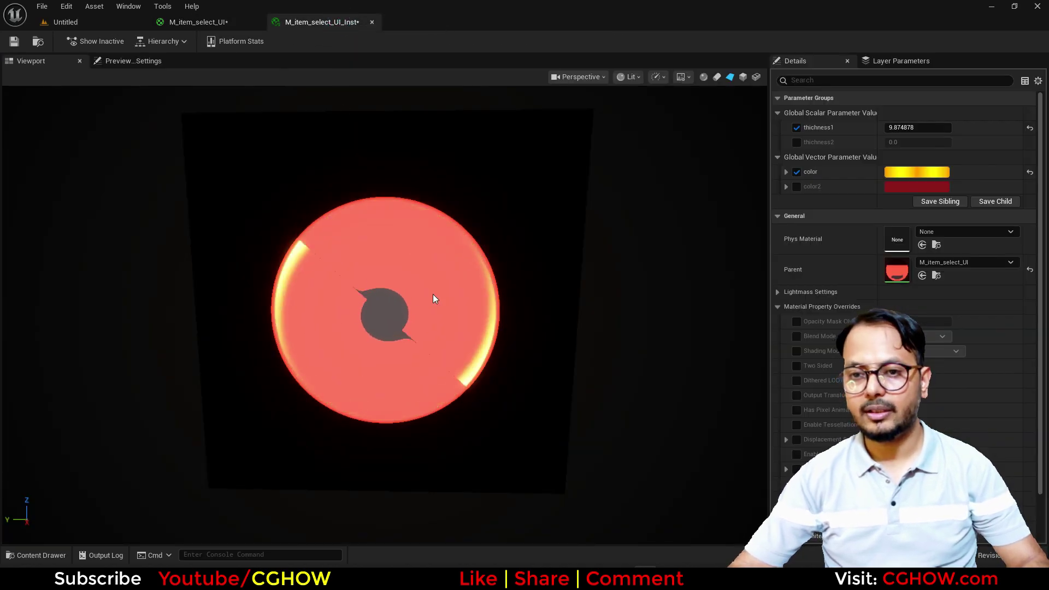
pyautogui.click(797, 142)
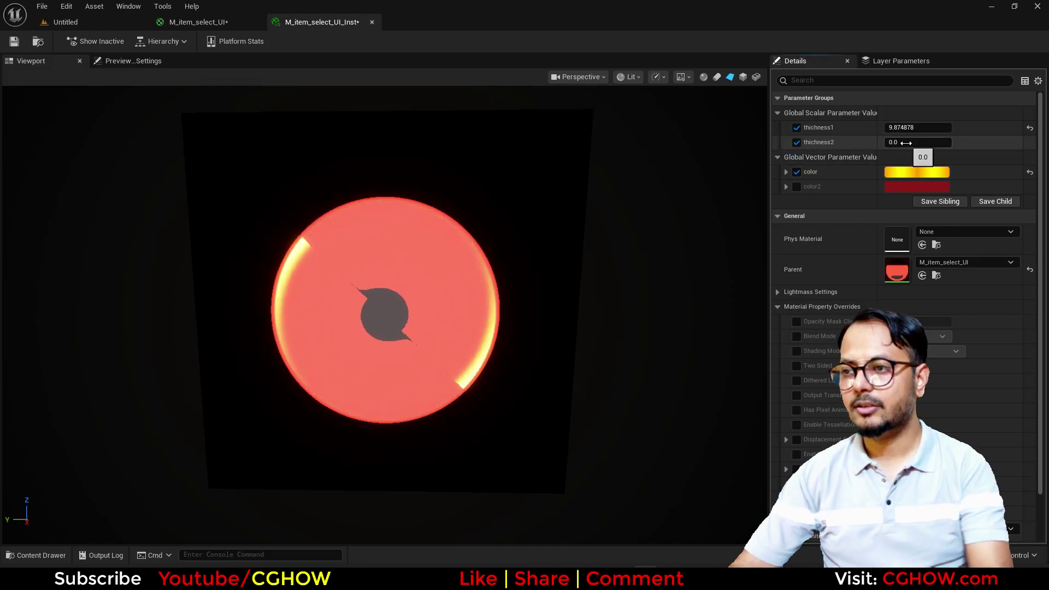
pyautogui.click(905, 142)
pyautogui.write('2')
pyautogui.press('Return')
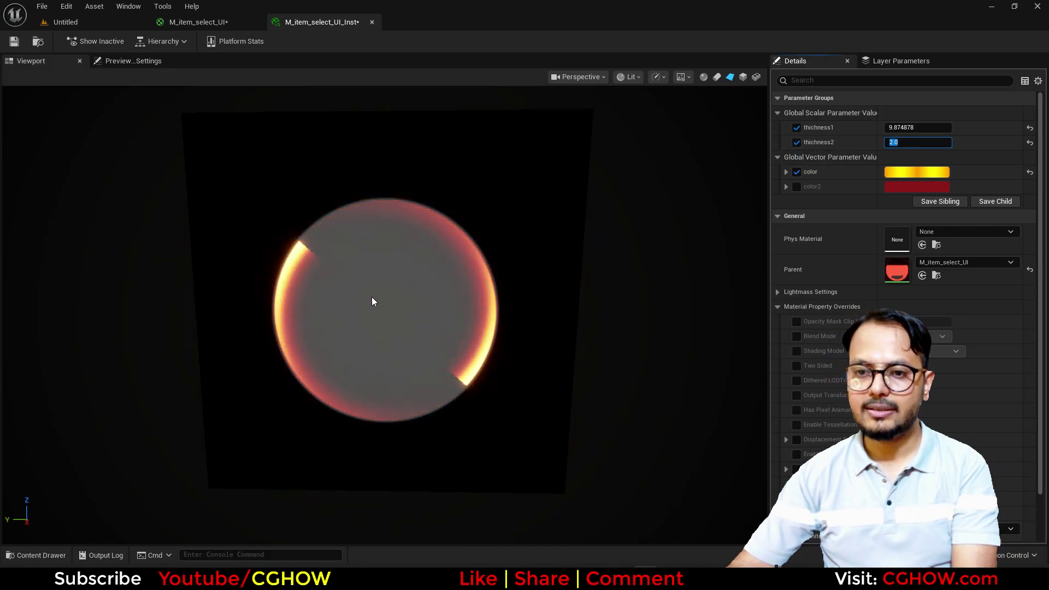
# Step: Enable the color2 override and change its color to a bright purple
pyautogui.click(796, 186)
pyautogui.click(917, 186)
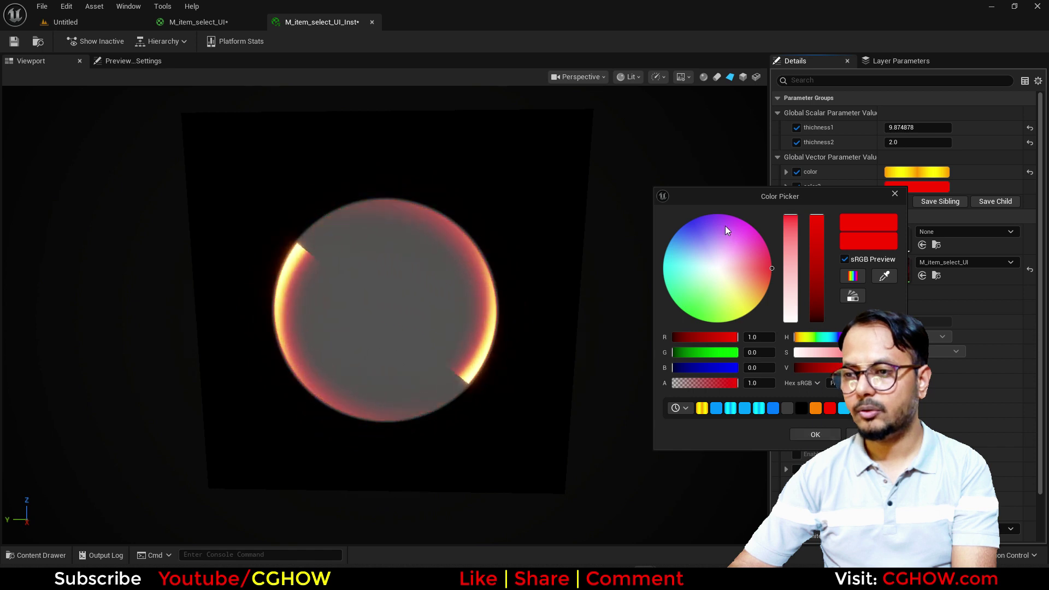
pyautogui.click(715, 215)
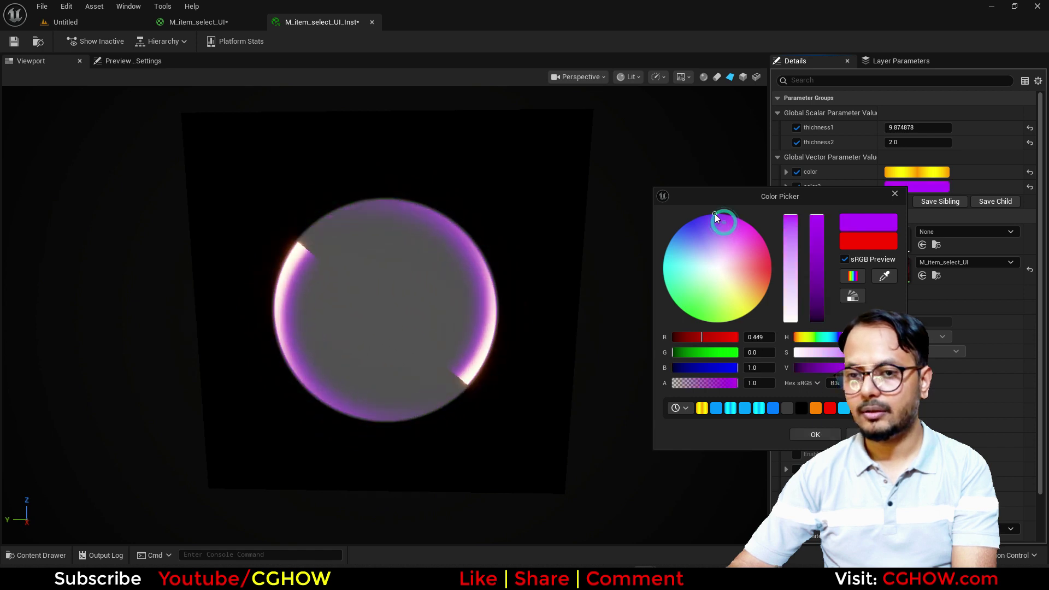
pyautogui.click(815, 434)
# Step: Shift the instance's color parameter toward red-orange, R 50.0, G 2.221, B 0.0
pyautogui.click(916, 171)
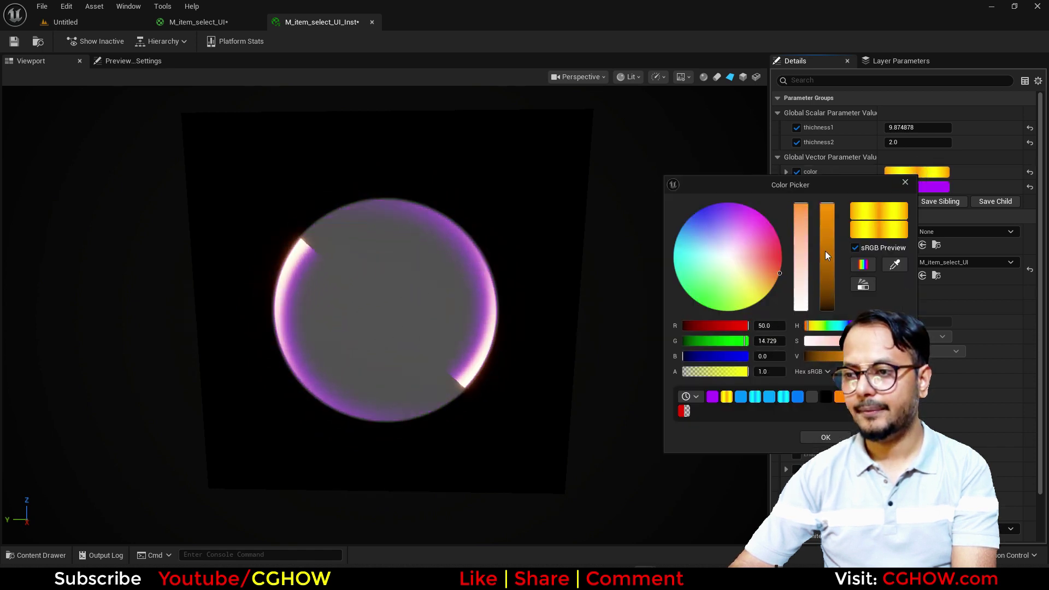
pyautogui.moveTo(778, 273); pyautogui.dragTo(781, 268)
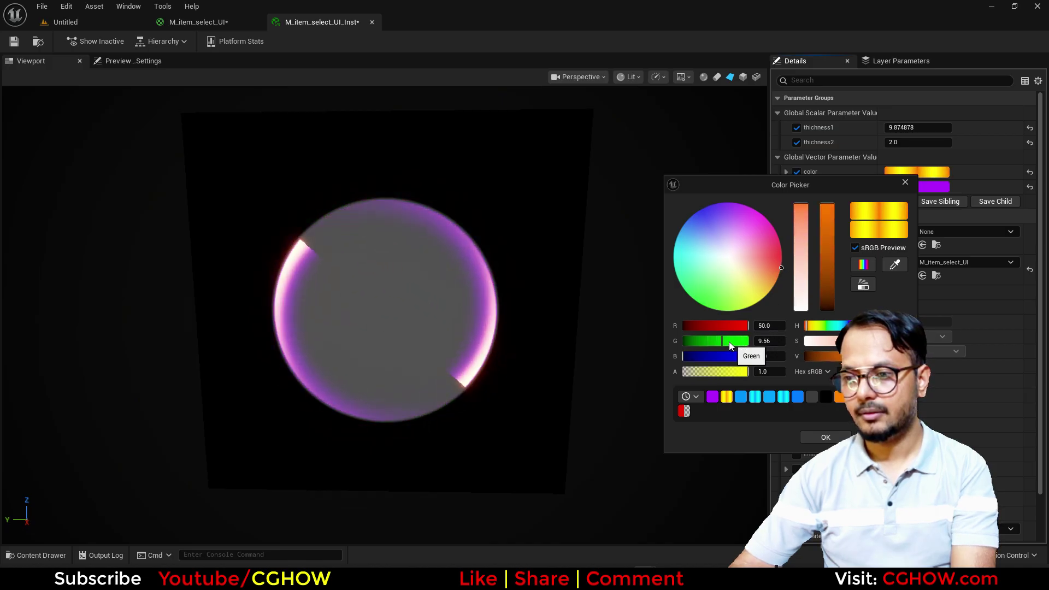
pyautogui.moveTo(728, 341); pyautogui.dragTo(693, 340)
pyautogui.click(807, 435)
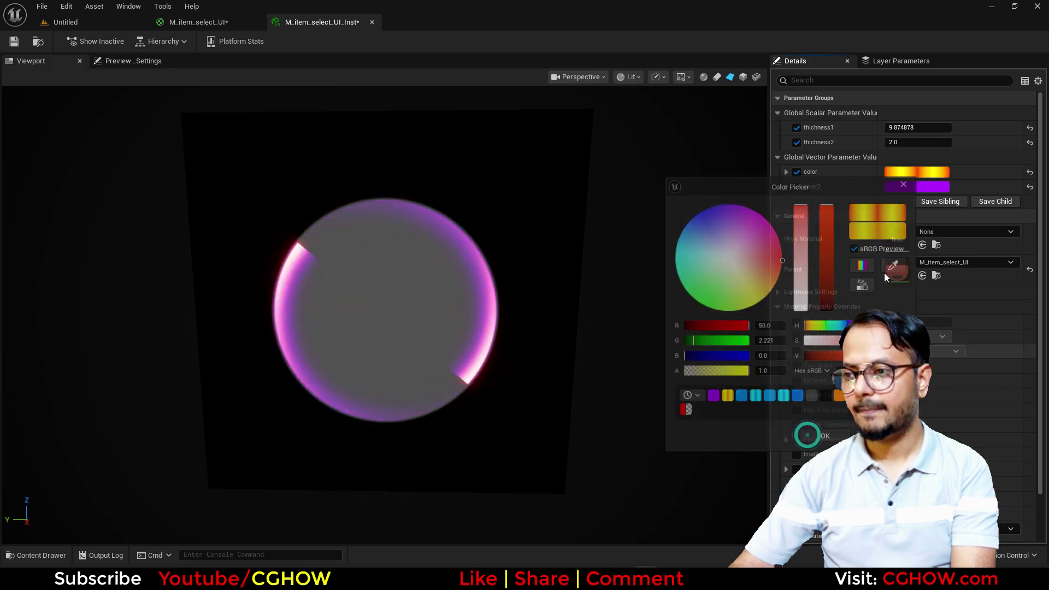
# Step: Darken color2 to a deep purple, R 0.163, G 0.0, B 0.349, and check the preview
pyautogui.click(901, 186)
pyautogui.moveTo(716, 219); pyautogui.dragTo(729, 228)
pyautogui.moveTo(726, 229); pyautogui.dragTo(712, 212)
pyautogui.moveTo(809, 231); pyautogui.dragTo(814, 283)
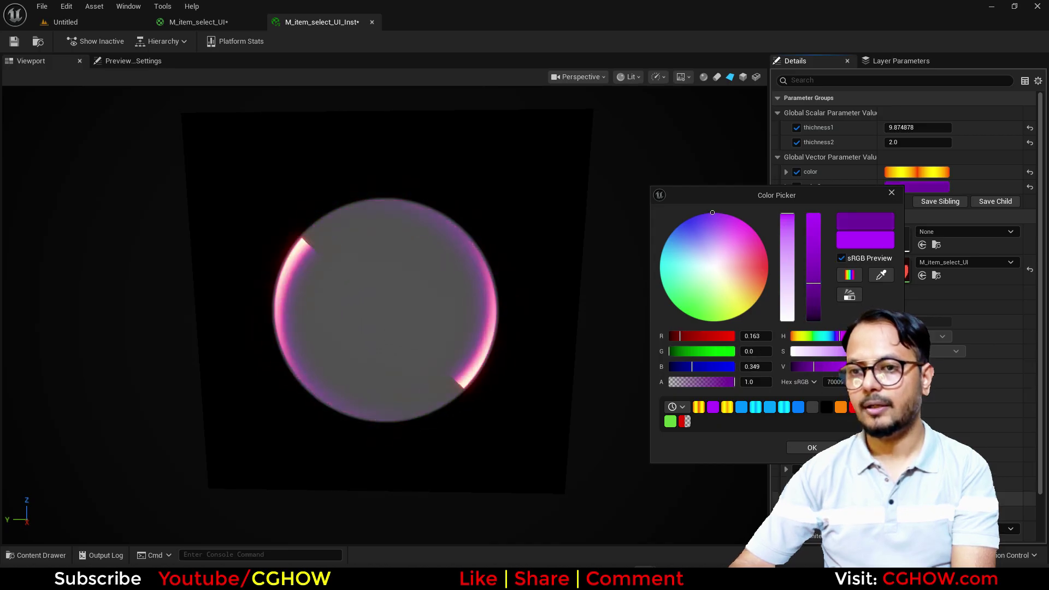
pyautogui.click(810, 447)
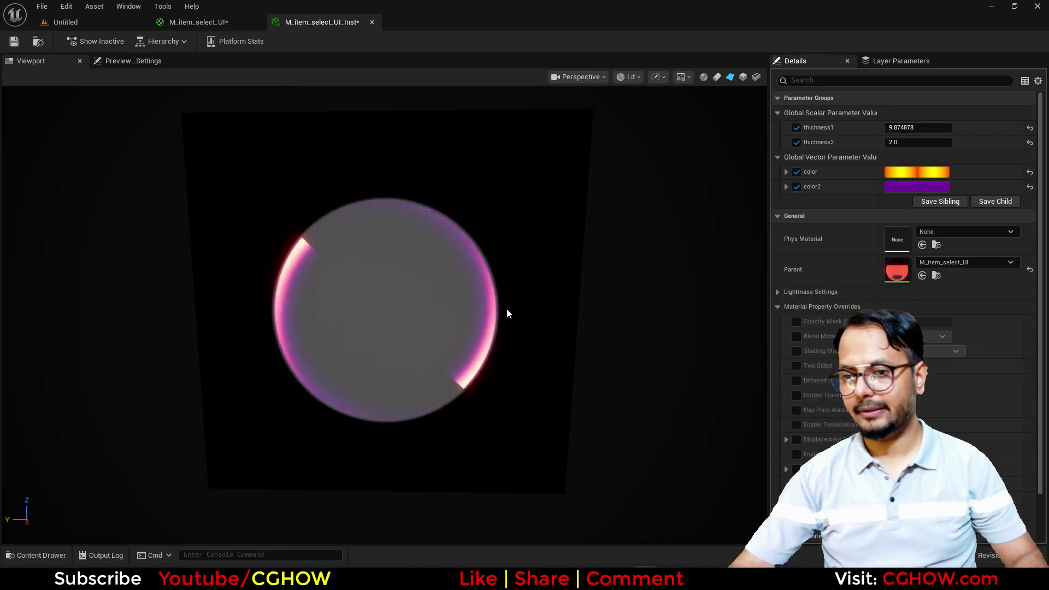
pyautogui.scroll(-2, 457, 285)
pyautogui.click(221, 22)
pyautogui.moveTo(730, 337); pyautogui.dragTo(864, 215, button='right')
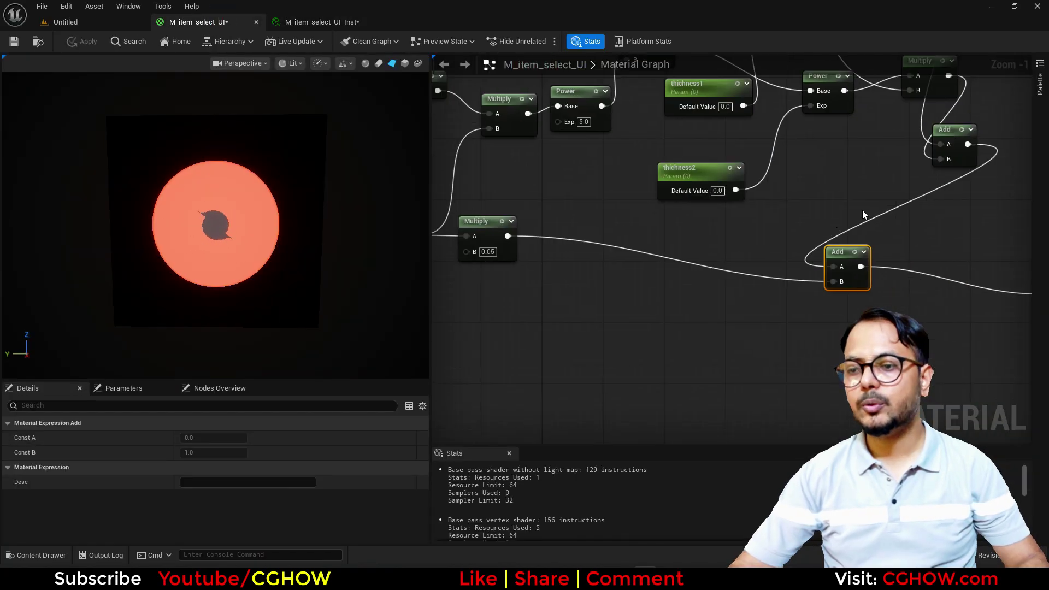
pyautogui.scroll(-2, 628, 320)
pyautogui.moveTo(624, 320); pyautogui.dragTo(781, 322, button='right')
pyautogui.scroll(-1, 698, 331)
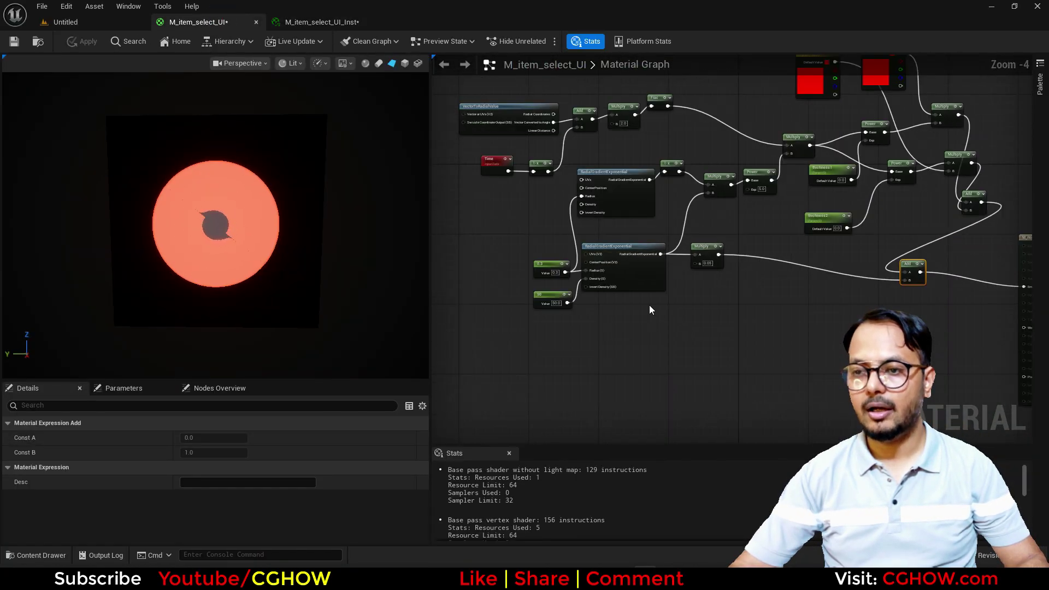
pyautogui.scroll(2, 649, 306)
# Step: Import the ORB image as a texture into the level editor's Item_Selec content folder
pyautogui.click(65, 22)
pyautogui.rightClick(336, 416)
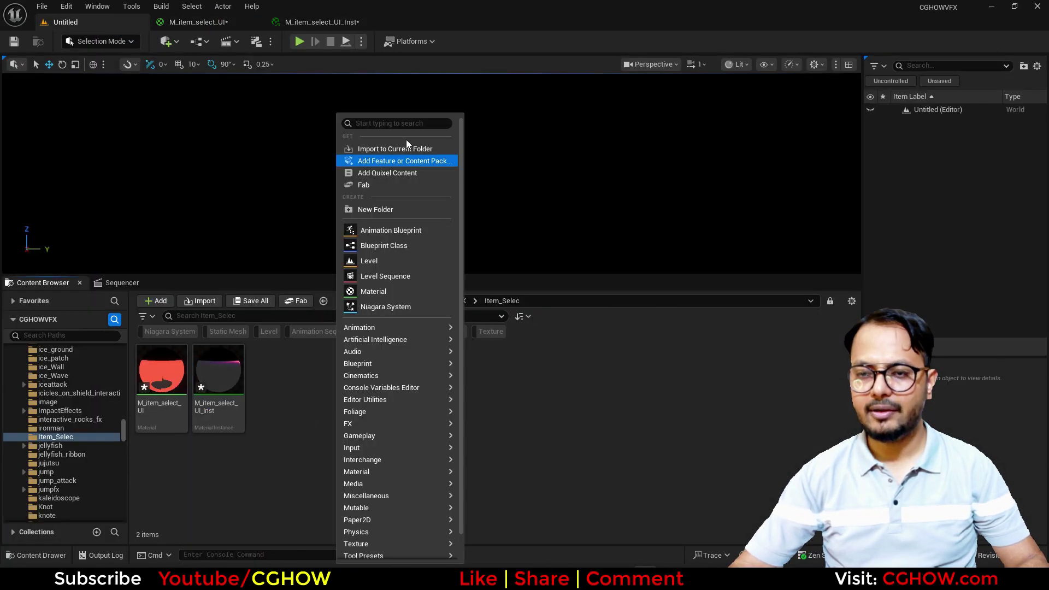
pyautogui.click(371, 151)
pyautogui.click(39, 89)
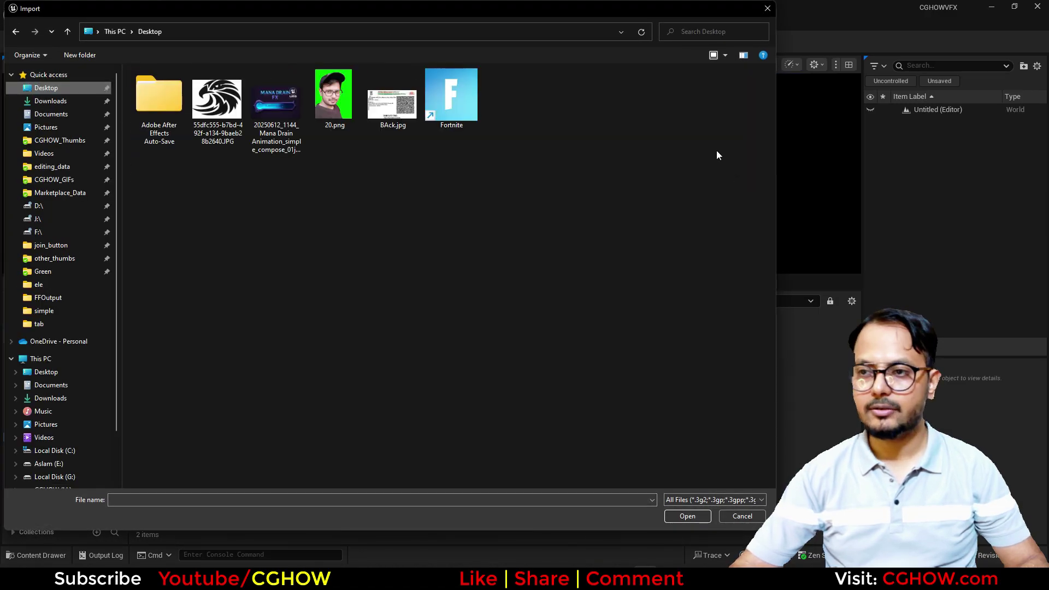
pyautogui.doubleClick(737, 115)
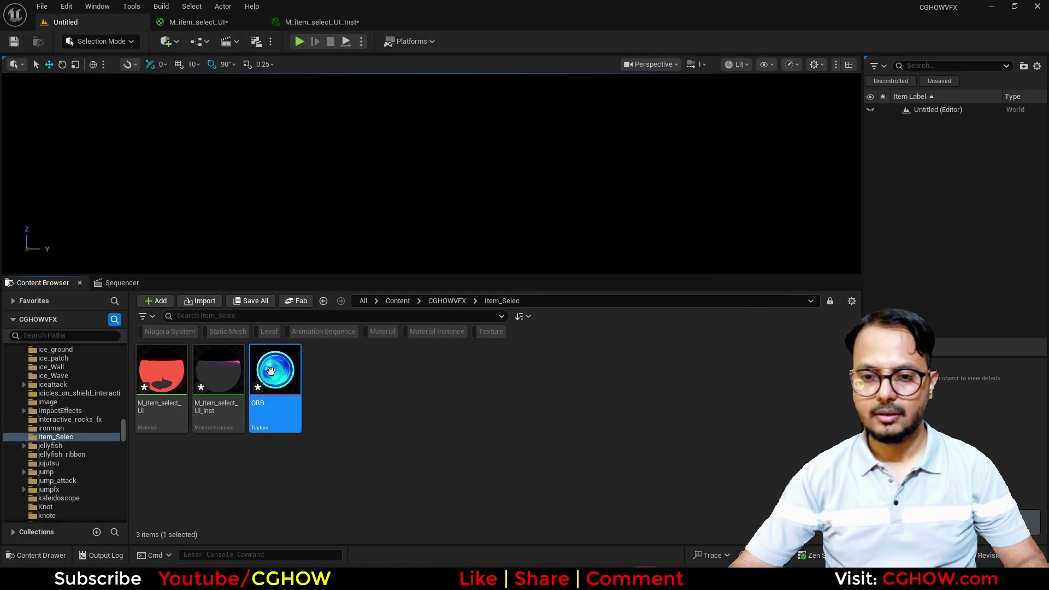
# Step: Open the ORB texture to inspect its image and transparency, close it, and return to the level editor
pyautogui.doubleClick(300, 382)
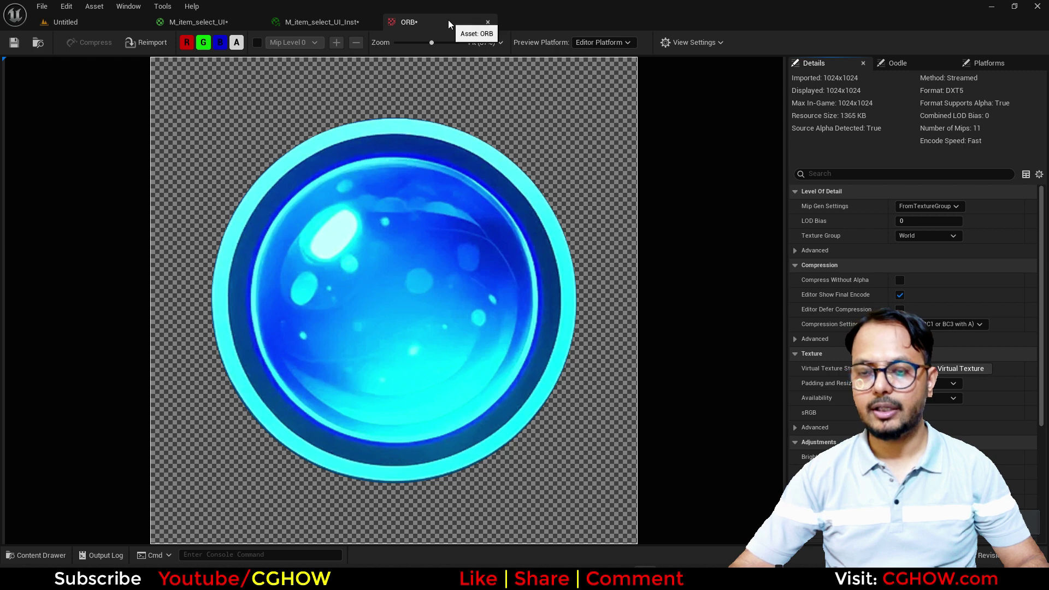
pyautogui.click(488, 22)
pyautogui.click(75, 25)
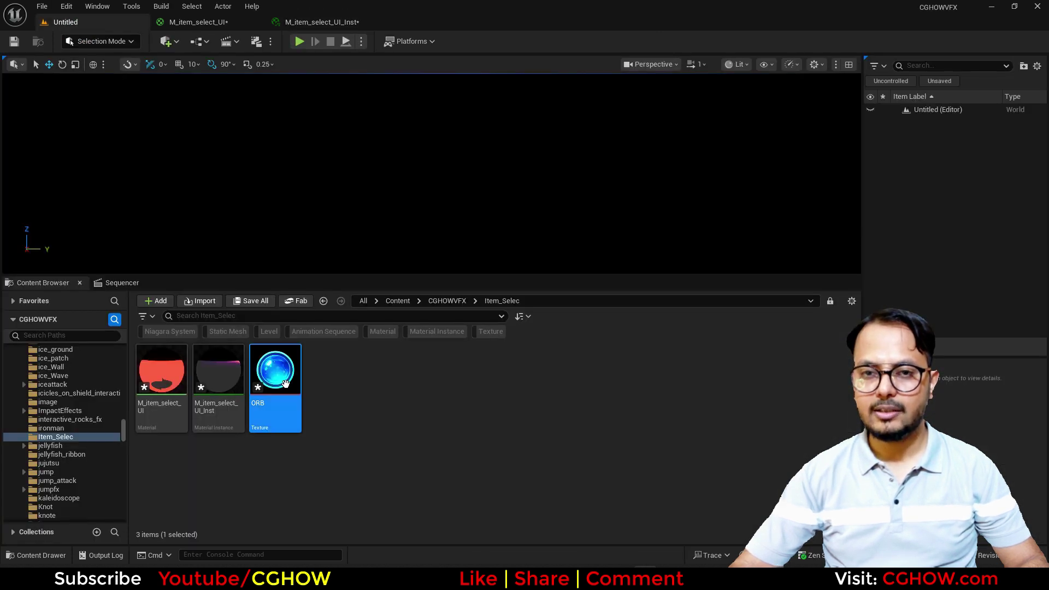
# Step: Bring the ORB texture into the M_item_select_UI graph and connect its RGB output to input B of the final Add node
pyautogui.moveTo(285, 382); pyautogui.dragTo(617, 341)
pyautogui.moveTo(655, 318); pyautogui.dragTo(674, 313, button='right')
pyautogui.moveTo(675, 336); pyautogui.dragTo(745, 251)
pyautogui.moveTo(819, 241); pyautogui.dragTo(690, 281, button='right')
pyautogui.scroll(2, 697, 299)
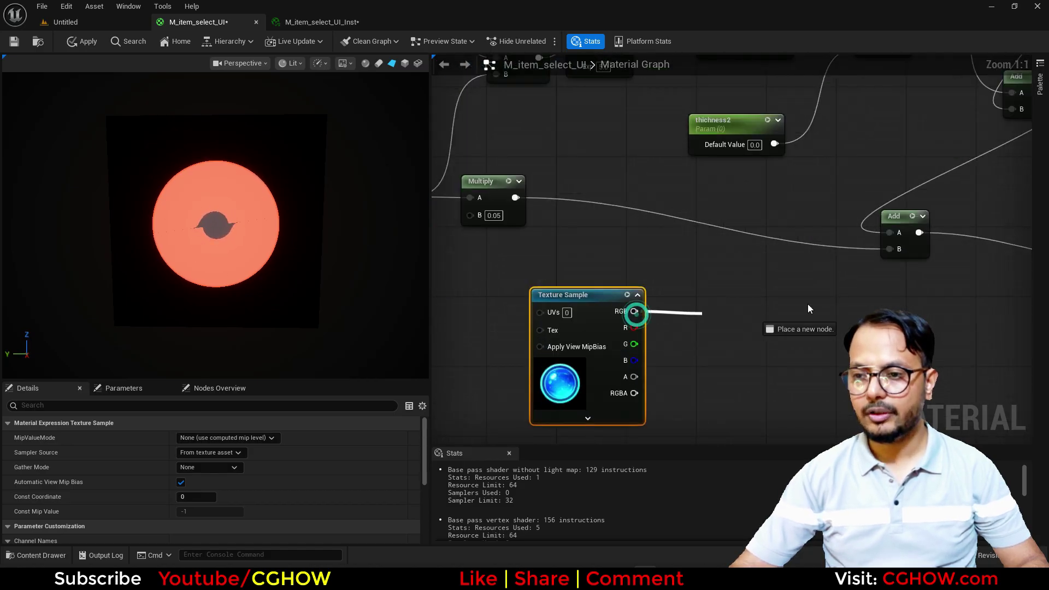
pyautogui.moveTo(895, 248); pyautogui.dragTo(893, 249)
pyautogui.moveTo(505, 392); pyautogui.dragTo(601, 344, button='right')
pyautogui.moveTo(655, 340); pyautogui.dragTo(715, 369)
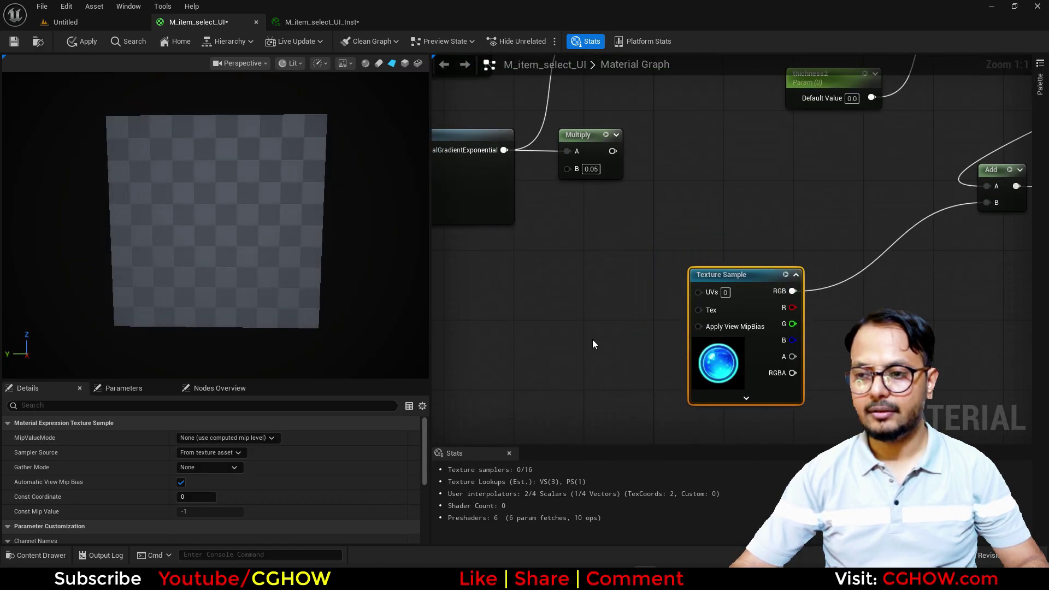
pyautogui.scroll(-2, 543, 327)
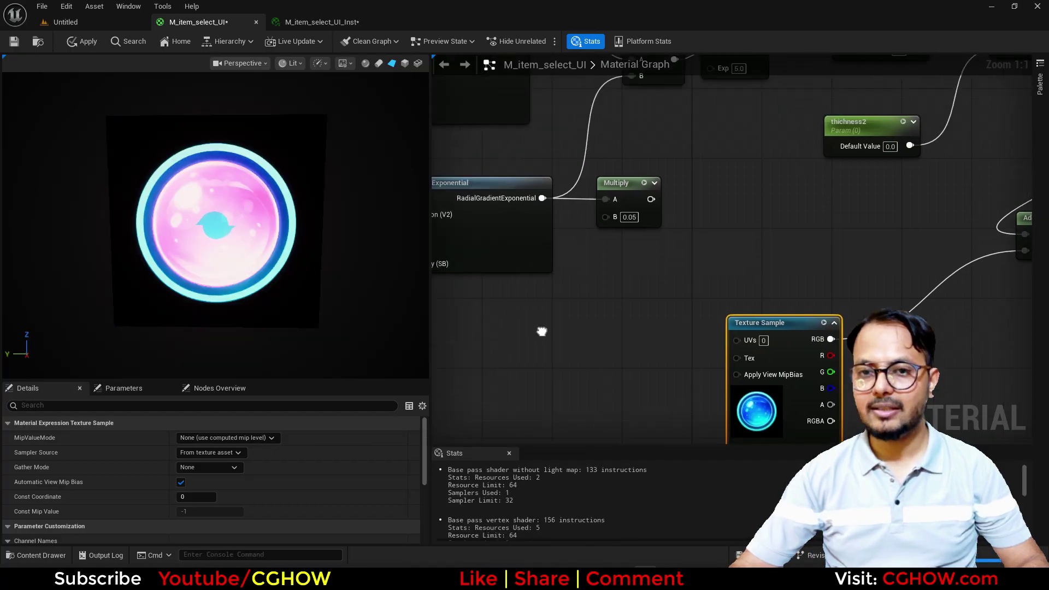
# Step: Convert the 0.3 constant feeding the radial gradients into a parameter named radius and apply the material
pyautogui.moveTo(543, 327); pyautogui.dragTo(660, 370, button='right')
pyautogui.scroll(1, 486, 297)
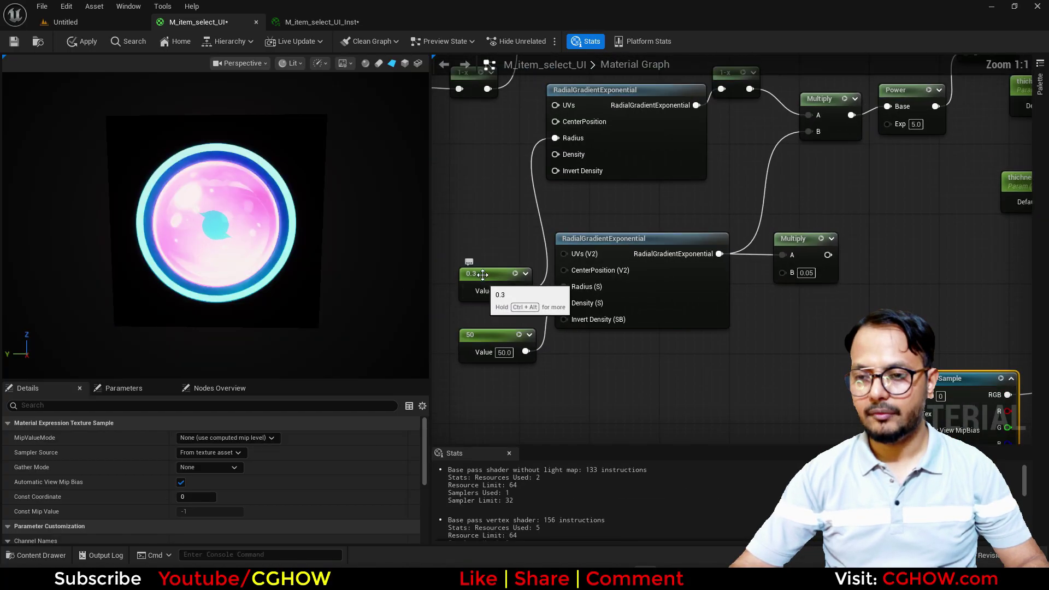
pyautogui.rightClick(487, 295)
pyautogui.click(518, 309)
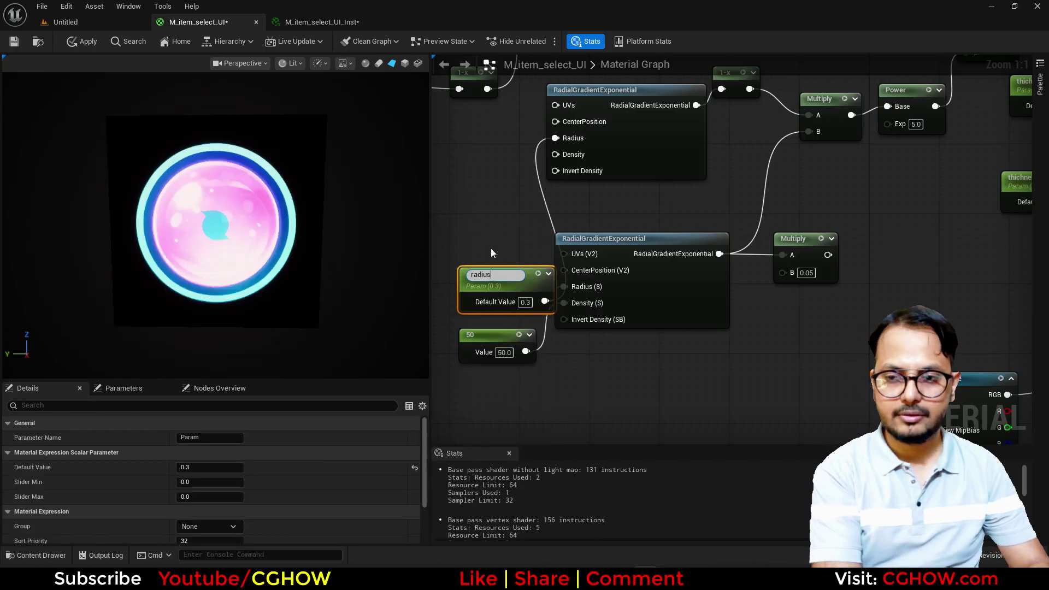
pyautogui.write('radius')
pyautogui.press('Return')
pyautogui.moveTo(649, 201); pyautogui.dragTo(568, 201, button='right')
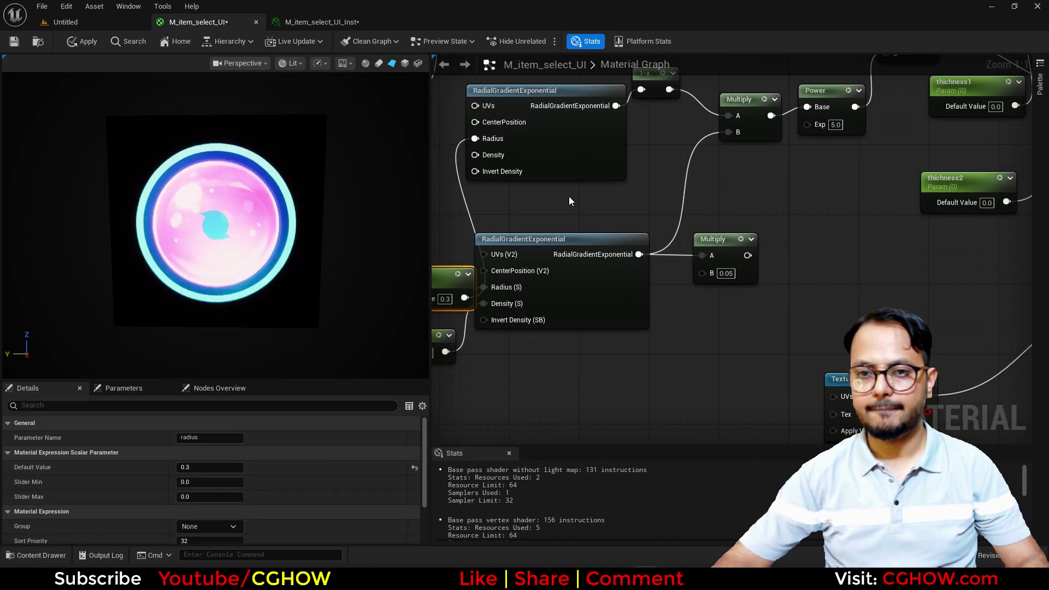
pyautogui.click(79, 42)
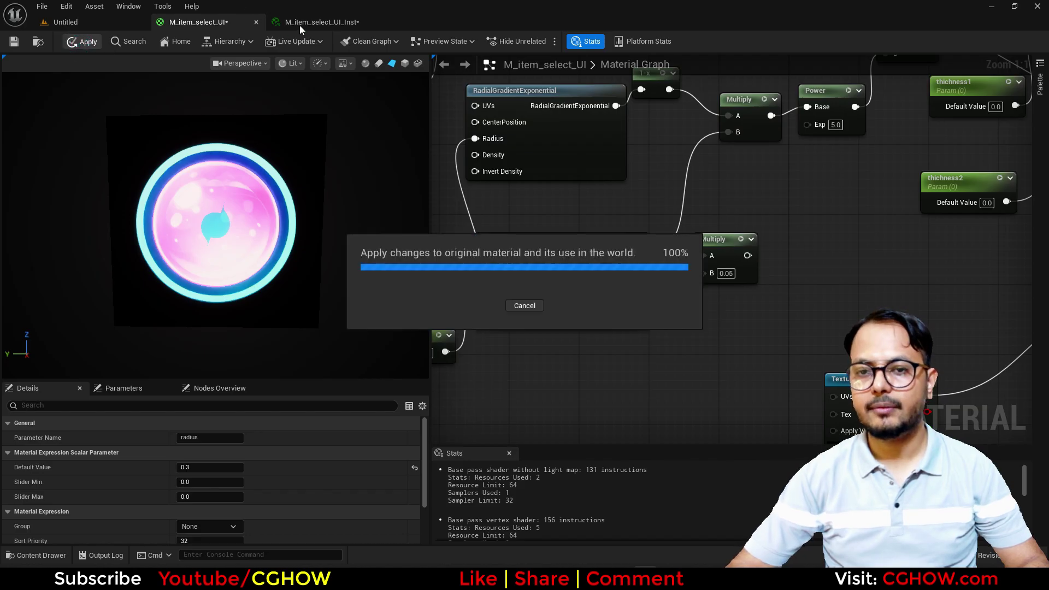
# Step: Enable the radius override in M_item_select_UI_Inst and set it to 0.356
pyautogui.click(299, 25)
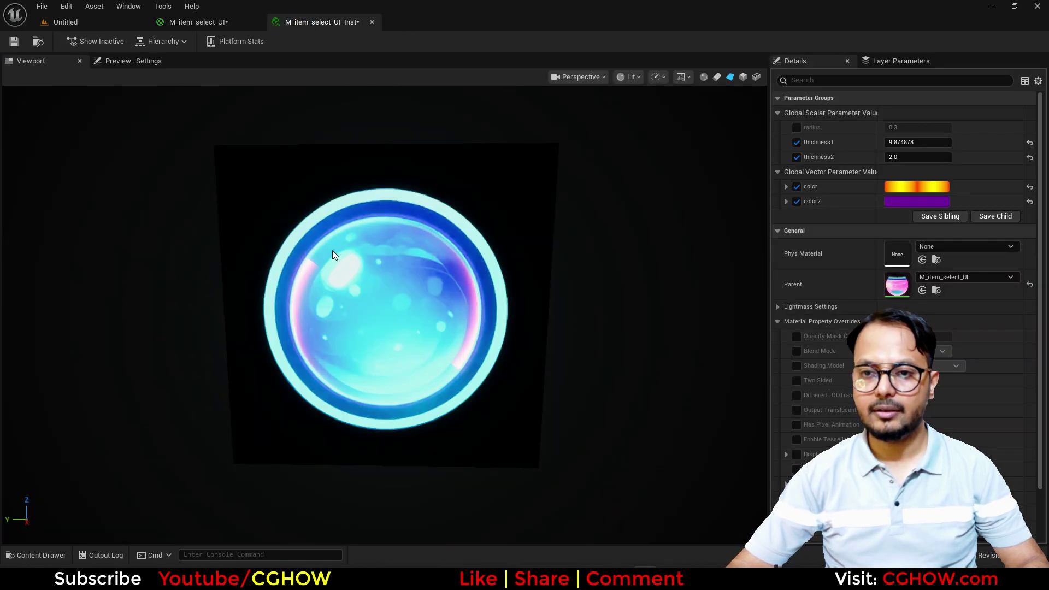
pyautogui.click(797, 127)
pyautogui.moveTo(909, 128)
pyautogui.mouseDown()
pyautogui.moveTo(945, 129)
pyautogui.moveTo(881, 129)
pyautogui.moveTo(904, 129)
pyautogui.mouseUp()
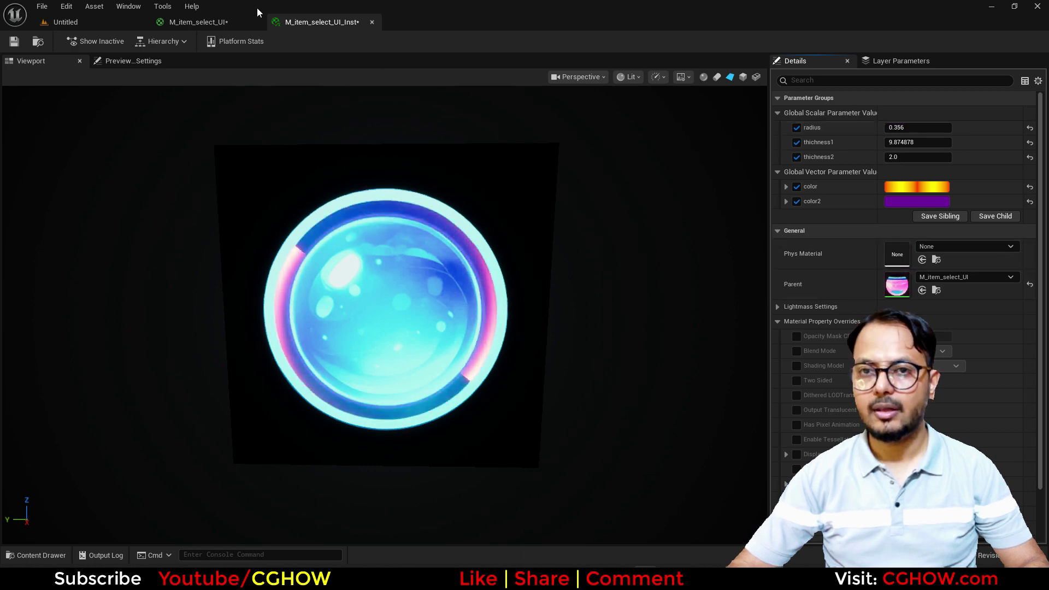
# Step: Add a Multiply node to the M_item_select_UI graph and connect the ORB texture's RGB output to its A input
pyautogui.click(221, 22)
pyautogui.moveTo(841, 328); pyautogui.dragTo(551, 299, button='right')
pyautogui.click(553, 299)
pyautogui.press('m')
pyautogui.click(549, 290)
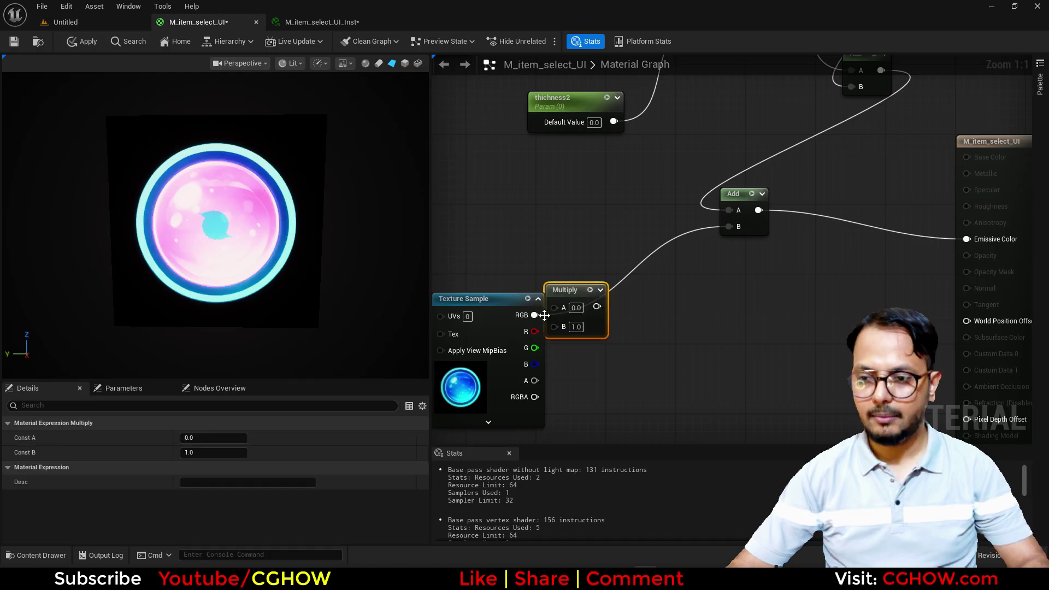
pyautogui.moveTo(559, 308); pyautogui.dragTo(656, 318)
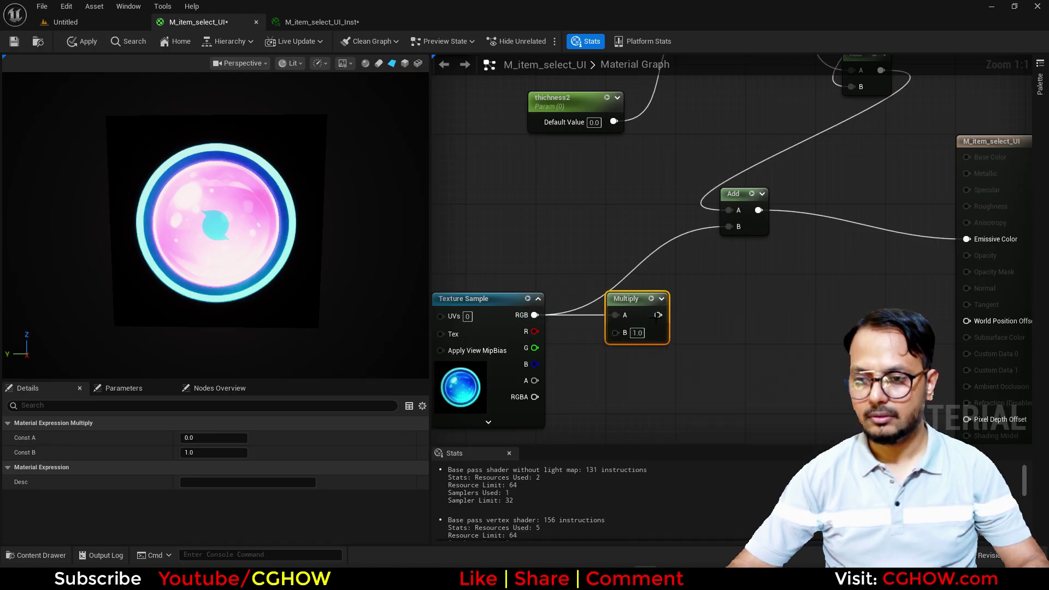
# Step: Add a scalar parameter shape_Shade with default 0.5, connect it to the Multiply's B, and feed the result into the final Add's B
pyautogui.click(583, 352)
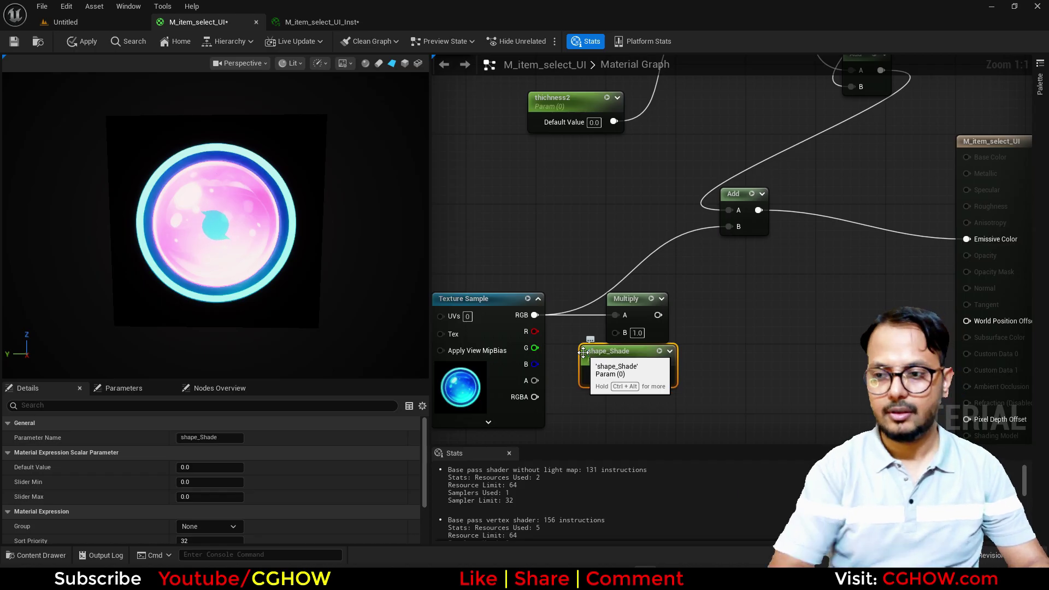
pyautogui.moveTo(621, 351); pyautogui.dragTo(627, 416)
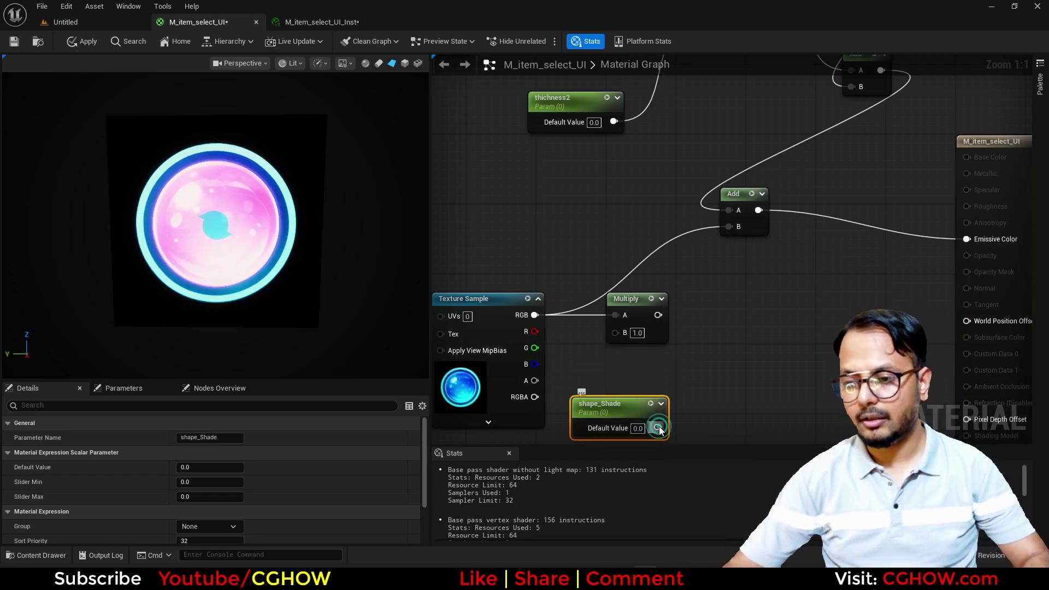
pyautogui.moveTo(617, 334); pyautogui.dragTo(616, 333)
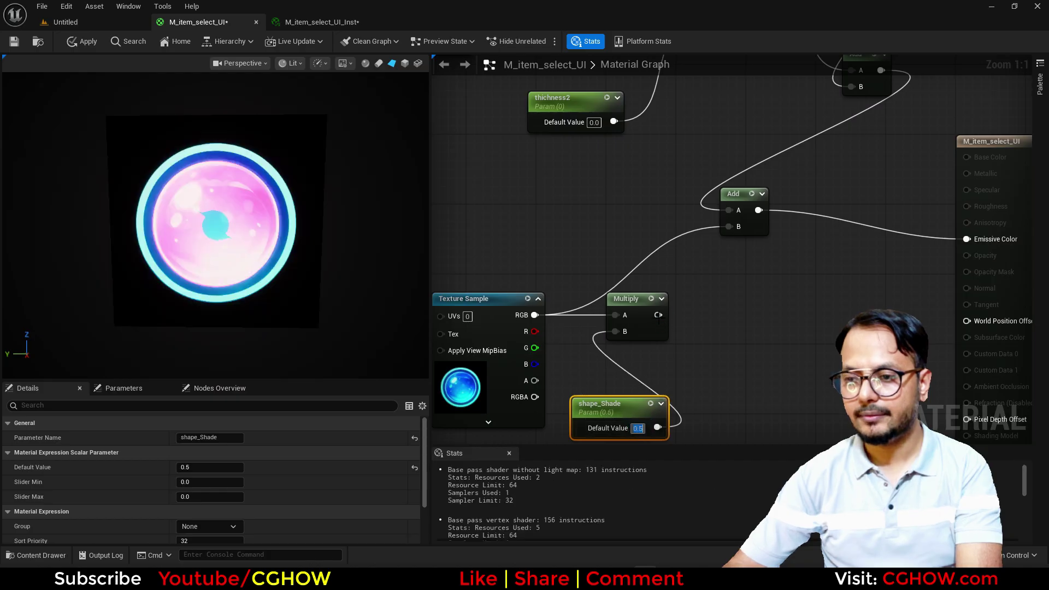
pyautogui.moveTo(720, 232); pyautogui.dragTo(720, 230)
# Step: Insert an EyeAdaptationInverse node between the final Add and Emissive Color, using LightValueInput, and apply the material
pyautogui.moveTo(829, 189); pyautogui.dragTo(771, 215, button='right')
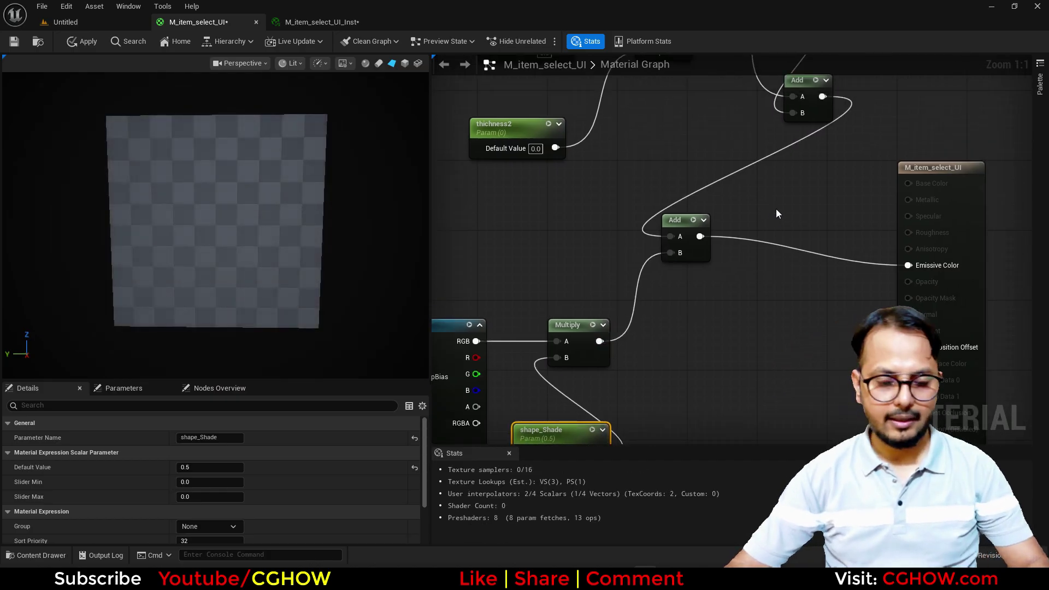
pyautogui.rightClick(775, 209)
pyautogui.write('eye')
pyautogui.rightClick(751, 201)
pyautogui.write('ey')
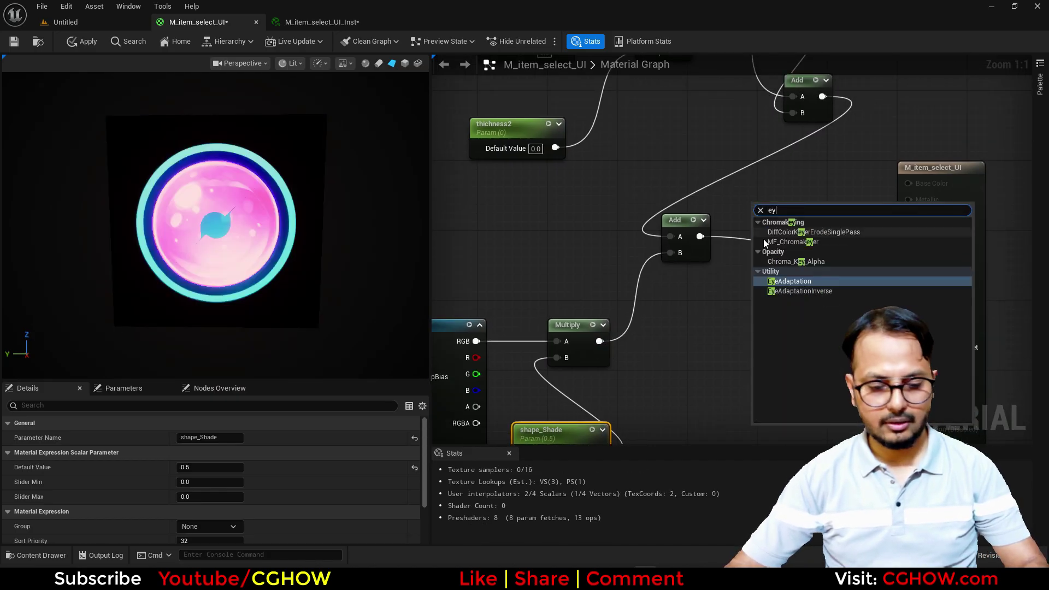
pyautogui.click(798, 290)
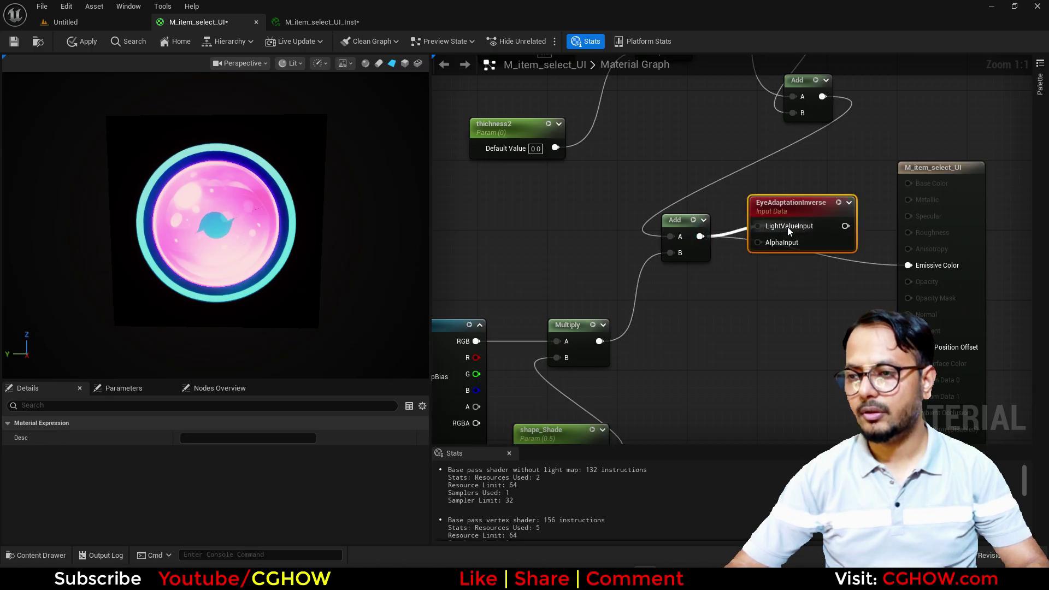
pyautogui.moveTo(906, 278); pyautogui.dragTo(907, 265)
pyautogui.moveTo(809, 209); pyautogui.dragTo(819, 245)
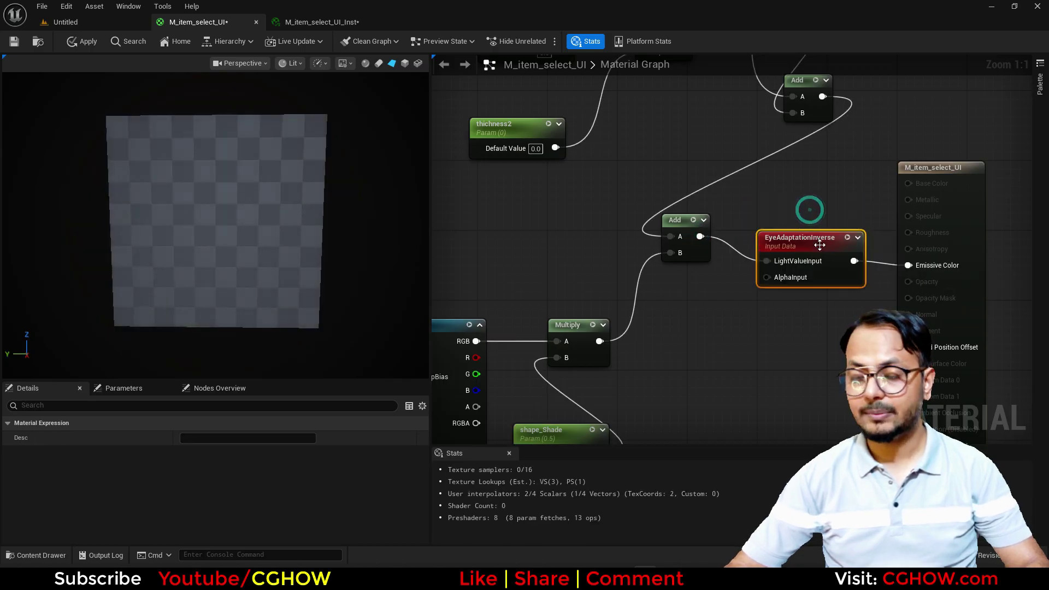
pyautogui.hotkey('ctrl', 's')
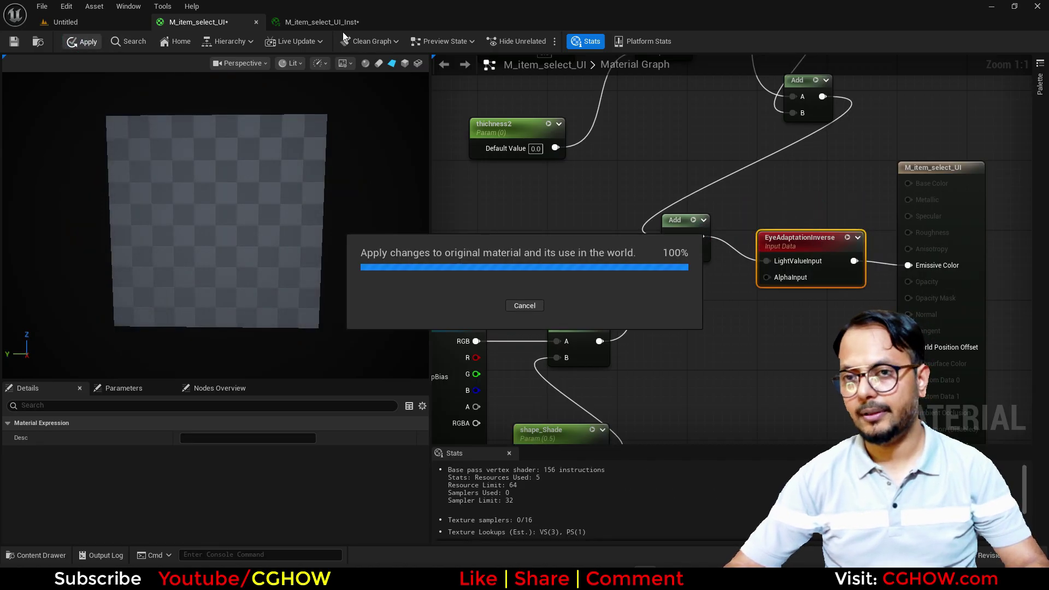
# Step: Enable the shape_Shade override in M_item_select_UI_Inst and lower it to 0.348
pyautogui.click(327, 22)
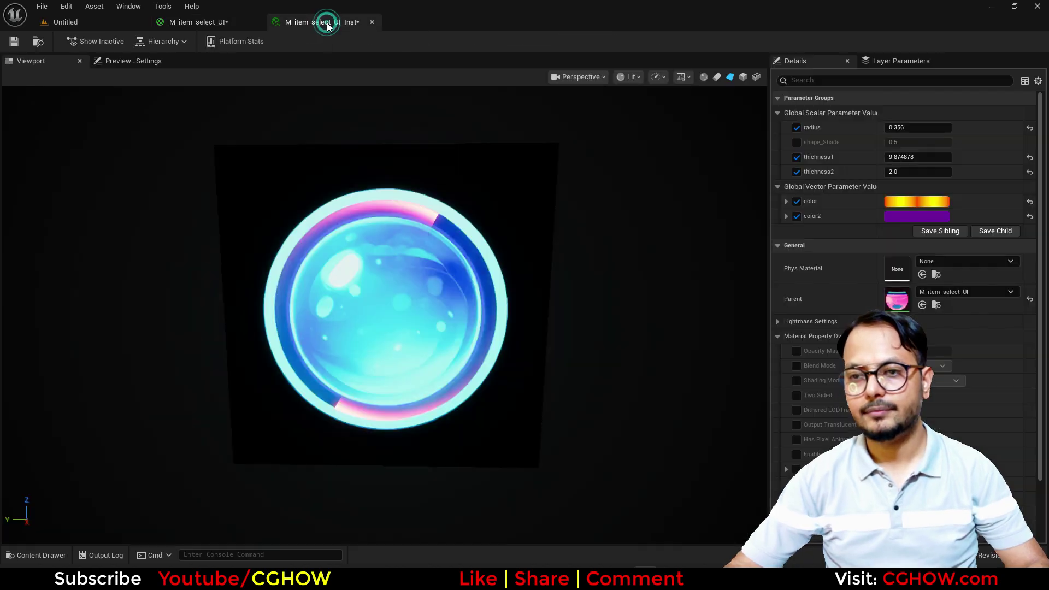
pyautogui.click(796, 142)
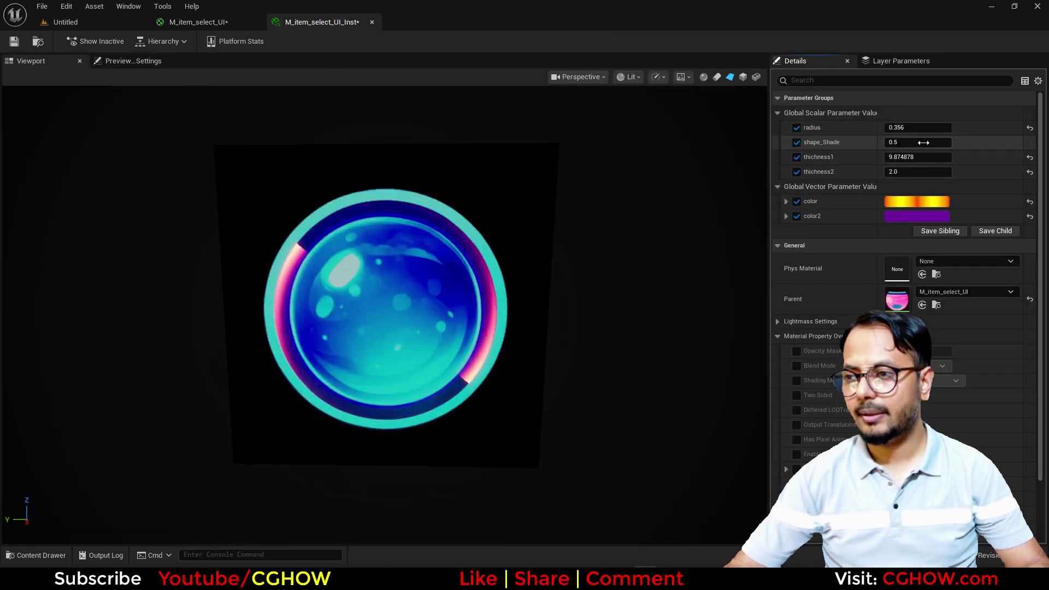
pyautogui.moveTo(921, 143)
pyautogui.mouseDown()
pyautogui.moveTo(947, 142)
pyautogui.moveTo(904, 142)
pyautogui.mouseUp()
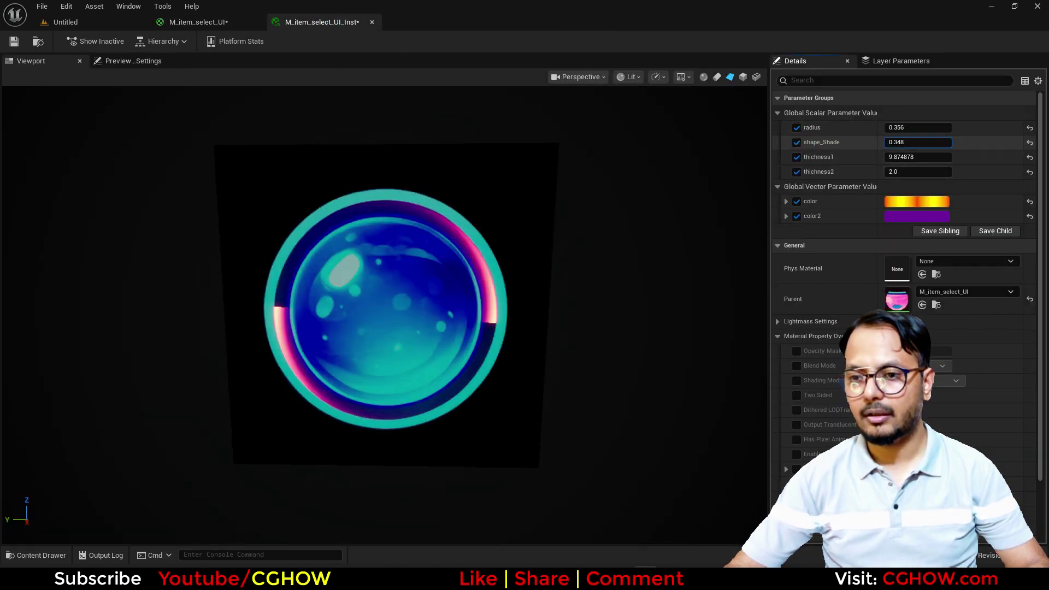
# Step: Keep the instance's color as it is and set thichness1 to 13.406776 and thichness2 to 1.259203
pyautogui.click(901, 202)
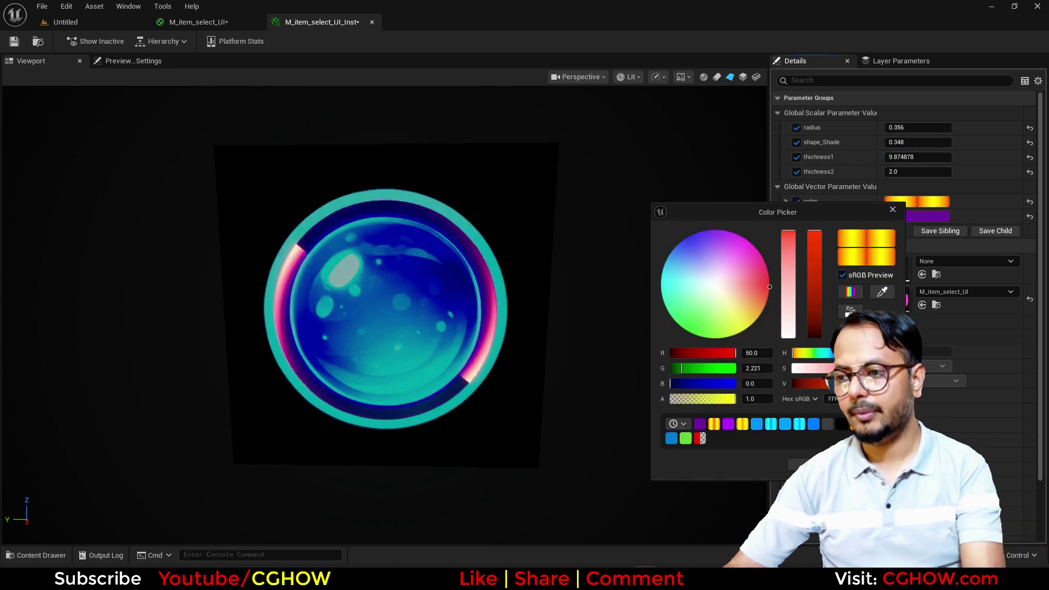
pyautogui.click(813, 464)
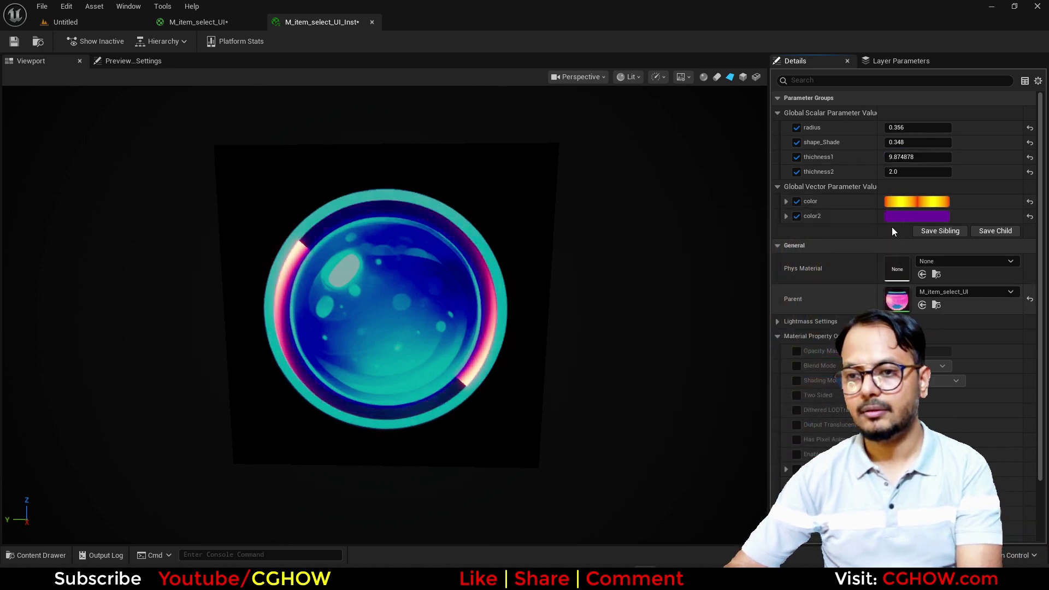
pyautogui.moveTo(909, 171); pyautogui.dragTo(929, 156)
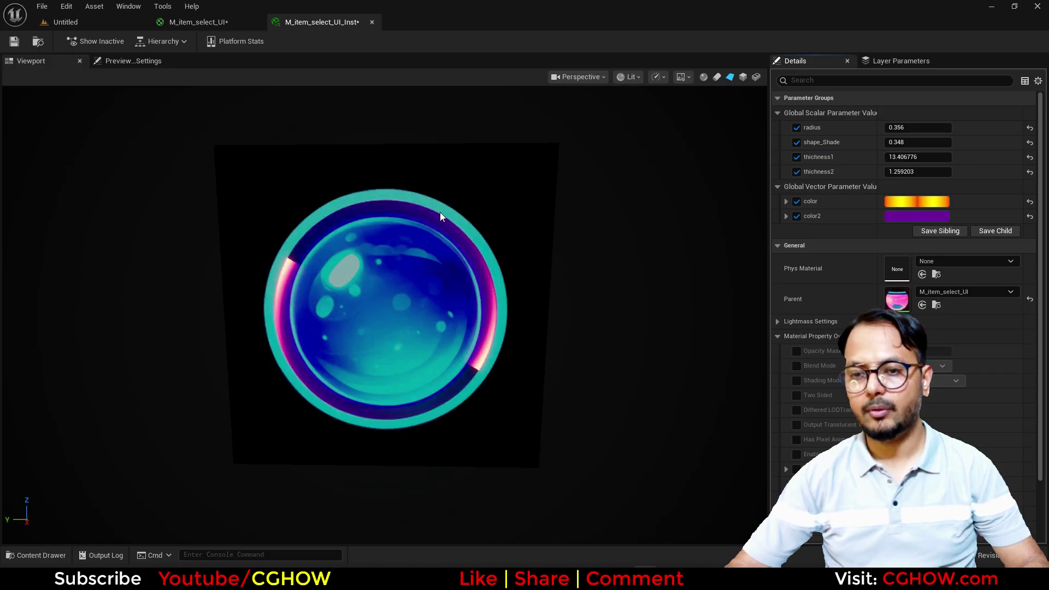
# Step: Raise the instance's shape_Shade to 0.762922 to brighten the orb
pyautogui.scroll(-2, 562, 346)
pyautogui.scroll(2, 386, 306)
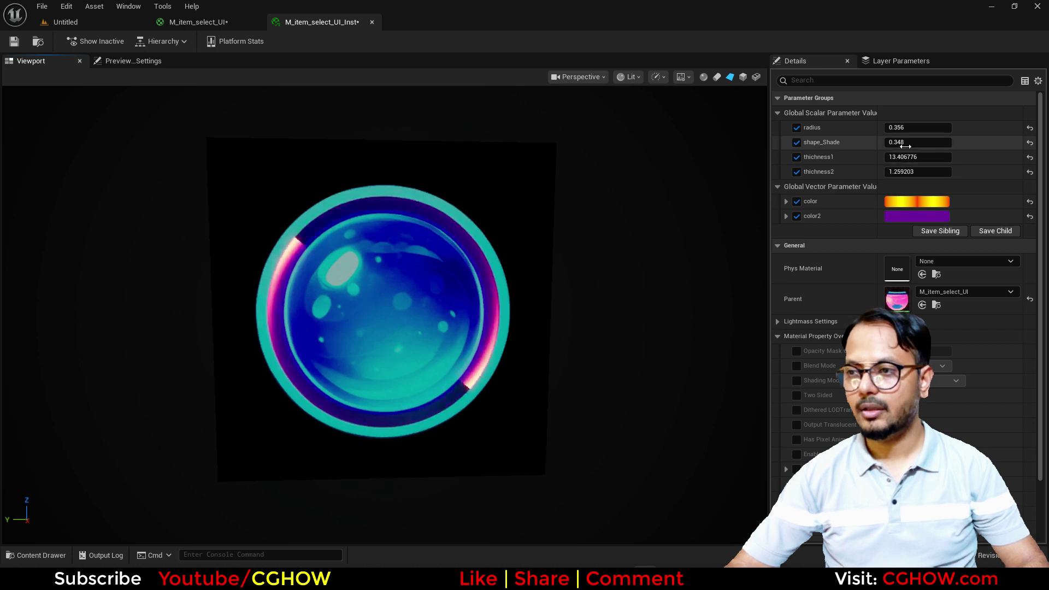
pyautogui.moveTo(917, 142)
pyautogui.mouseDown()
pyautogui.moveTo(953, 142)
pyautogui.moveTo(937, 141)
pyautogui.mouseUp()
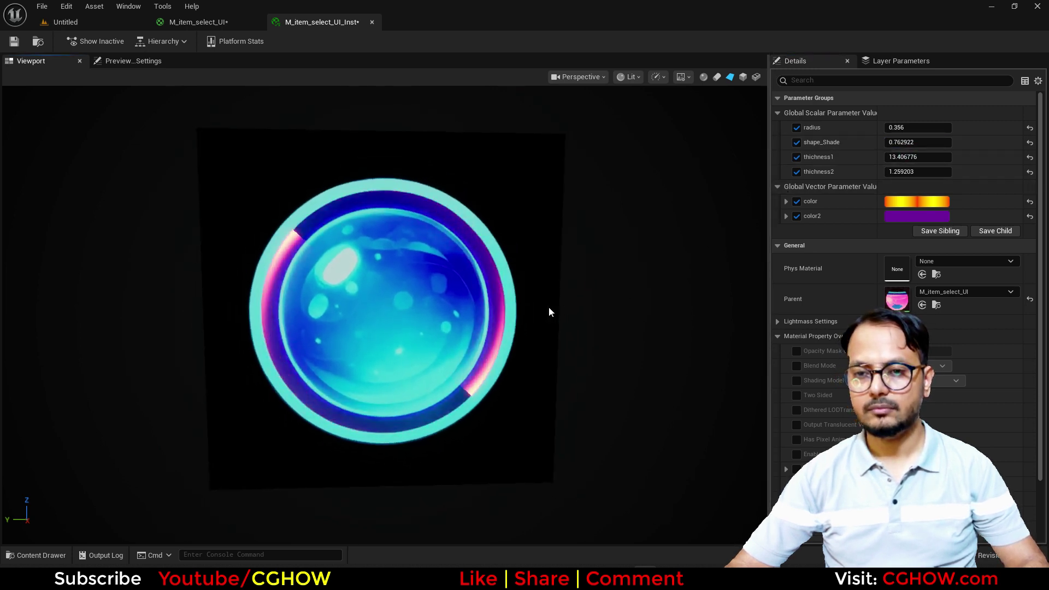
pyautogui.click(533, 304)
# Step: Duplicate the lower RadialGradientExponential node in the M_item_select_UI graph and place the copy in the empty area below the ORB texture
pyautogui.click(218, 22)
pyautogui.scroll(-3, 619, 312)
pyautogui.moveTo(688, 371); pyautogui.dragTo(736, 254, button='right')
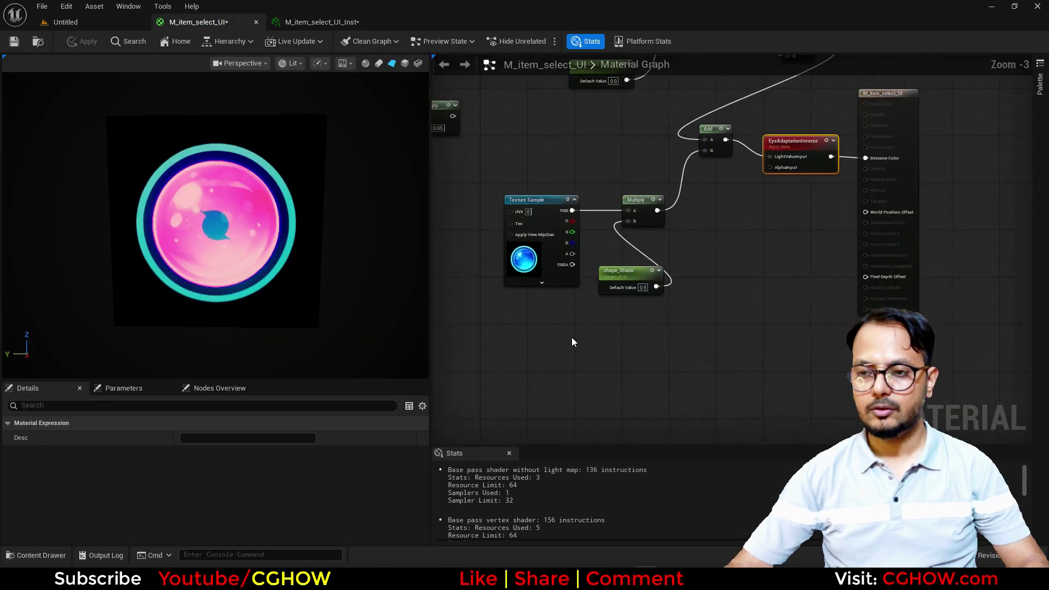
pyautogui.moveTo(482, 309); pyautogui.dragTo(692, 368, button='right')
pyautogui.moveTo(578, 323); pyautogui.dragTo(595, 271, button='right')
pyautogui.click(566, 148)
pyautogui.hotkey('ctrl', 'c')
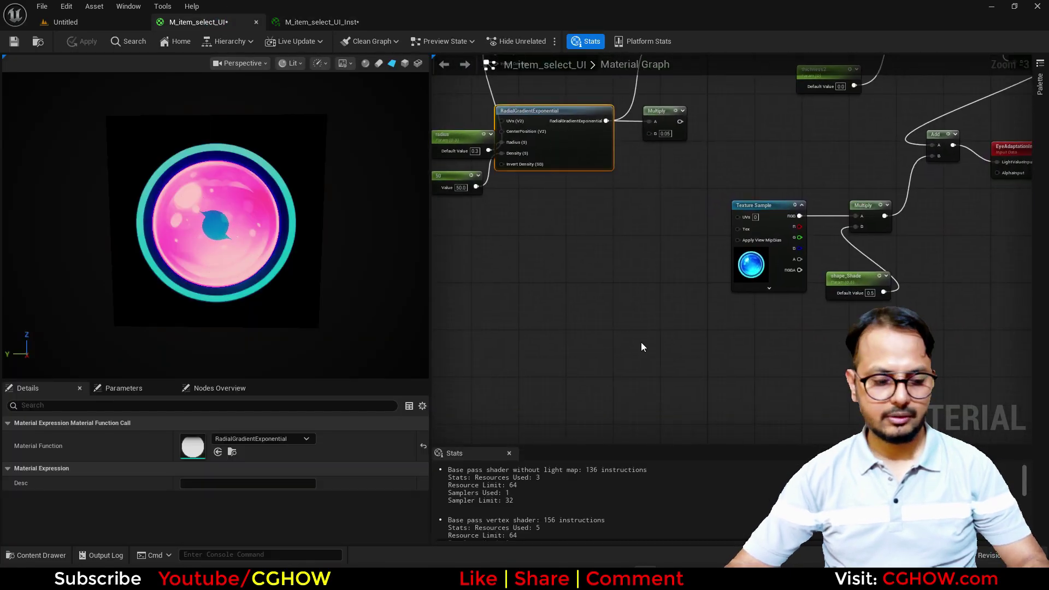
pyautogui.hotkey('ctrl', 'v')
# Step: Add an Add node beside the copied RadialGradientExponential and connect the gradient to its A input
pyautogui.moveTo(767, 382); pyautogui.dragTo(585, 311, button='right')
pyautogui.scroll(3, 587, 316)
pyautogui.press('a')
pyautogui.click(634, 306)
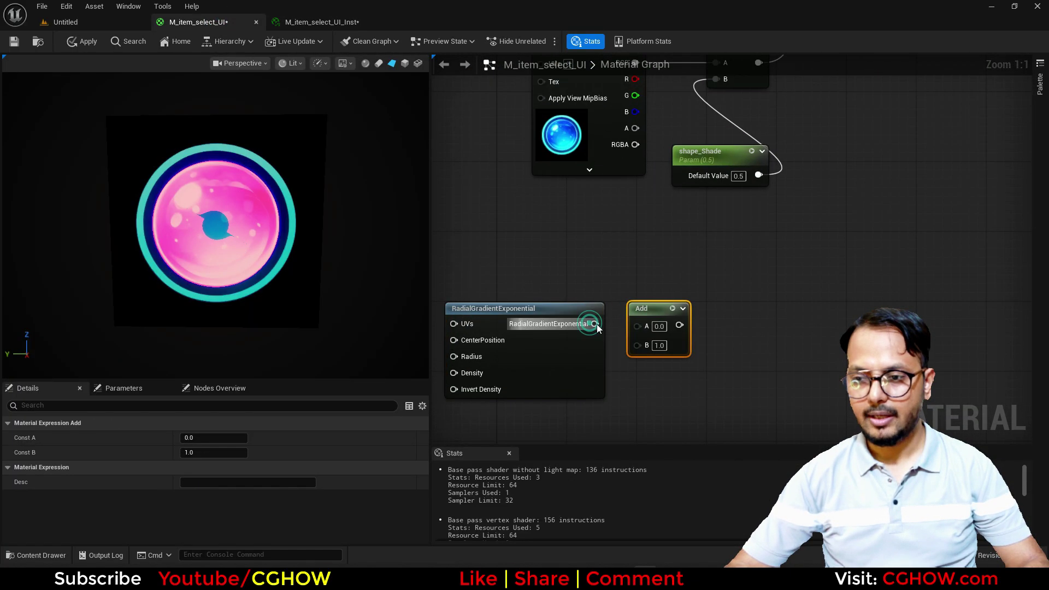
# Step: Add a Time node, connect it to the new Add's B input, and preview the Add node
pyautogui.moveTo(564, 420); pyautogui.dragTo(571, 346, button='right')
pyautogui.rightClick(571, 345)
pyautogui.write('tu')
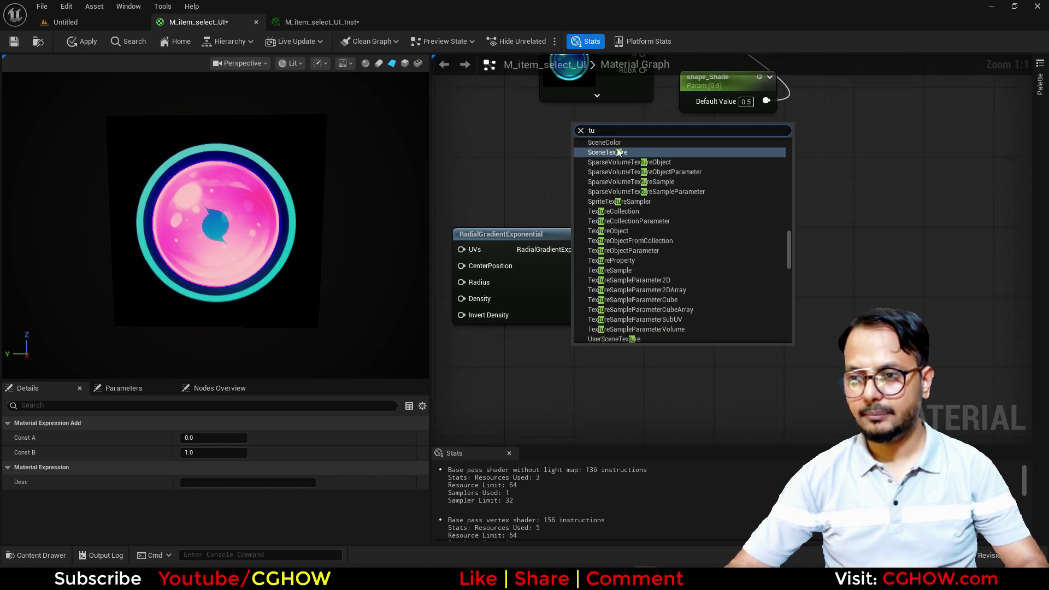
pyautogui.click(542, 339)
pyautogui.rightClick(542, 344)
pyautogui.click(578, 368)
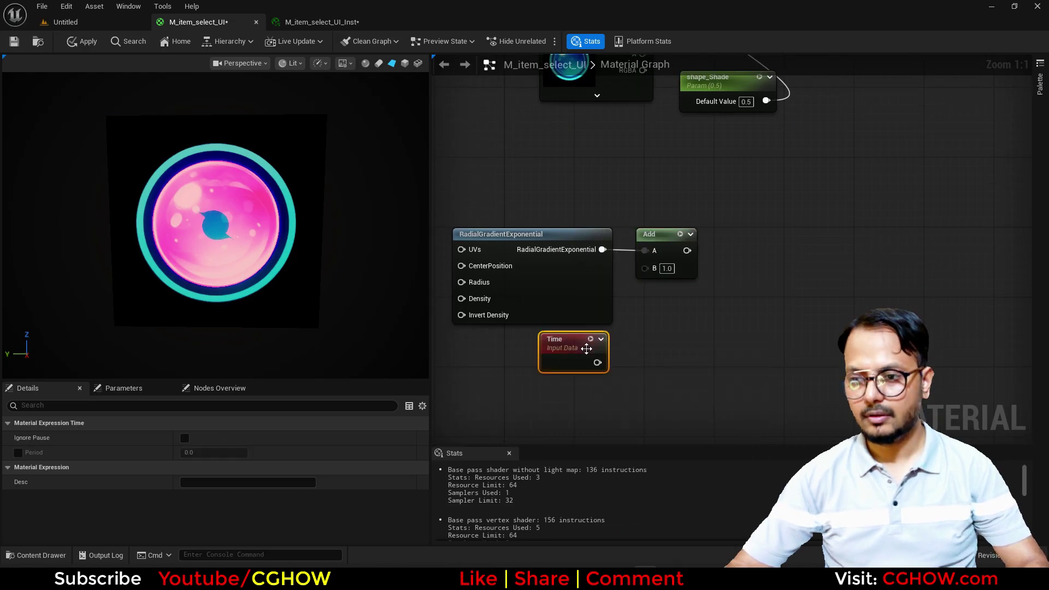
pyautogui.moveTo(597, 362); pyautogui.dragTo(645, 268)
pyautogui.click(679, 233)
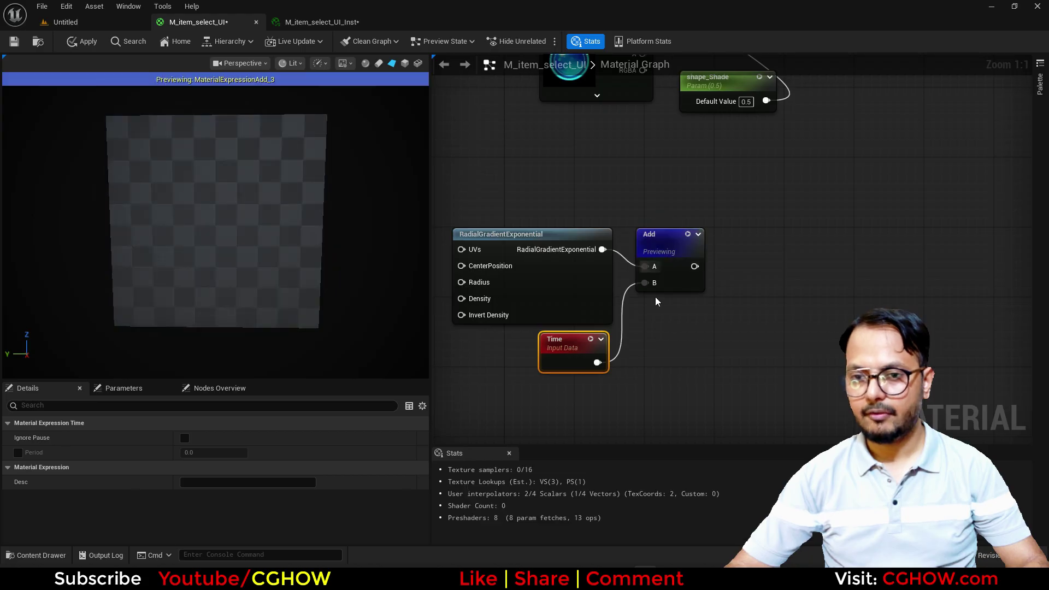
# Step: Attach a Sine node to the new Add's output and preview it
pyautogui.moveTo(670, 344); pyautogui.dragTo(656, 373, button='right')
pyautogui.moveTo(680, 296); pyautogui.dragTo(716, 278)
pyautogui.write('si')
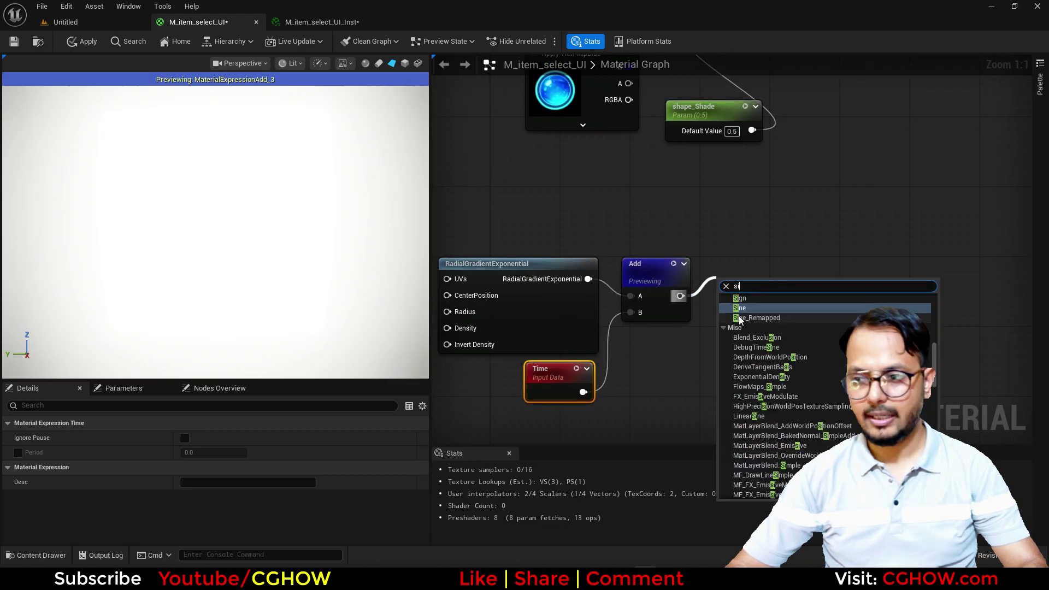
pyautogui.click(745, 308)
pyautogui.click(742, 282)
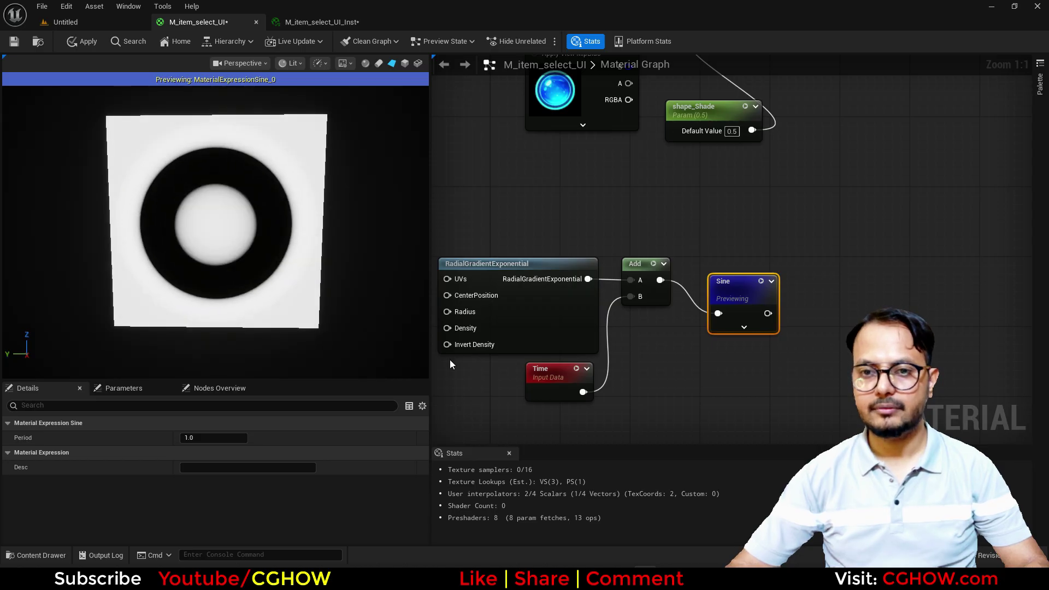
# Step: Add a Multiply node taking Sine into A and the RadialGradientExponential output into B, and preview it
pyautogui.moveTo(788, 335); pyautogui.dragTo(740, 334, button='right')
pyautogui.moveTo(693, 295); pyautogui.dragTo(682, 278)
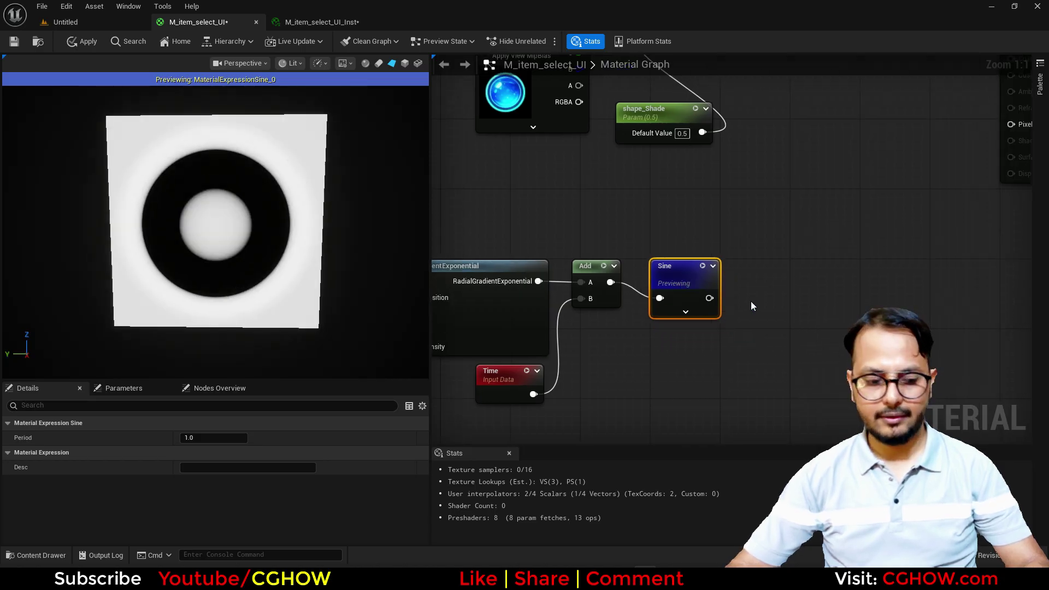
pyautogui.moveTo(763, 298); pyautogui.dragTo(733, 316, button='right')
pyautogui.click(735, 277)
pyautogui.moveTo(681, 312); pyautogui.dragTo(745, 297)
pyautogui.moveTo(744, 315); pyautogui.dragTo(640, 320)
pyautogui.moveTo(501, 300); pyautogui.dragTo(510, 295)
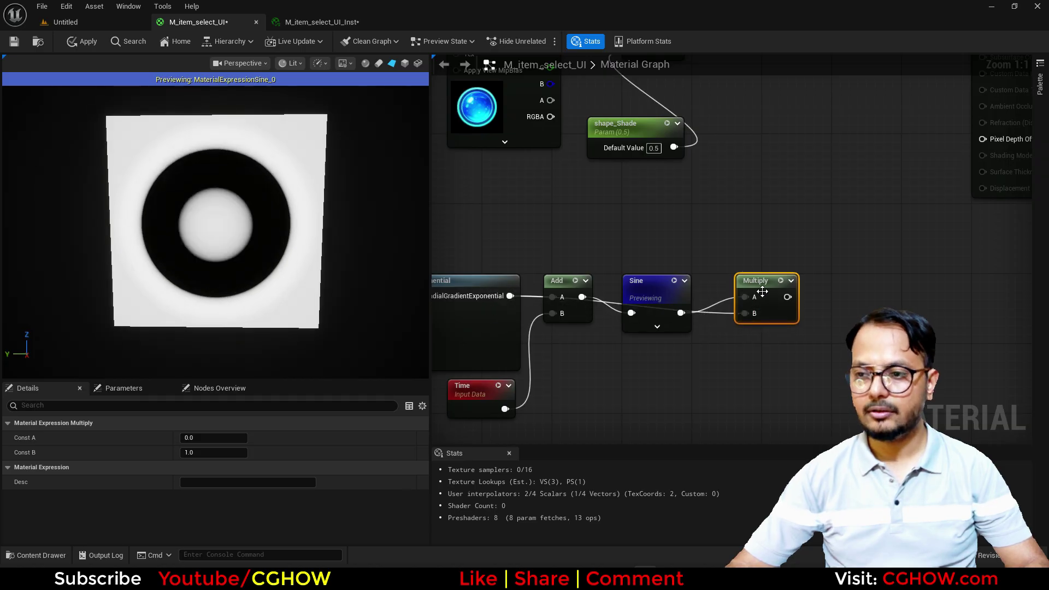
pyautogui.click(776, 281)
pyautogui.press('space')
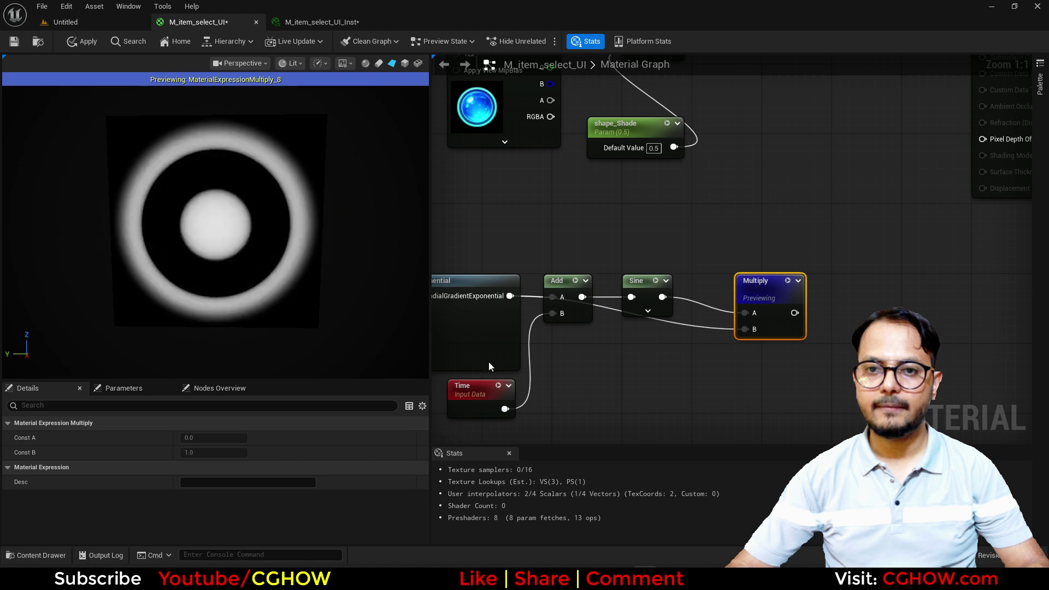
# Step: Spread out the Sine and previewed Multiply nodes and insert another Multiply between Add and Sine
pyautogui.moveTo(648, 358); pyautogui.dragTo(634, 332, button='right')
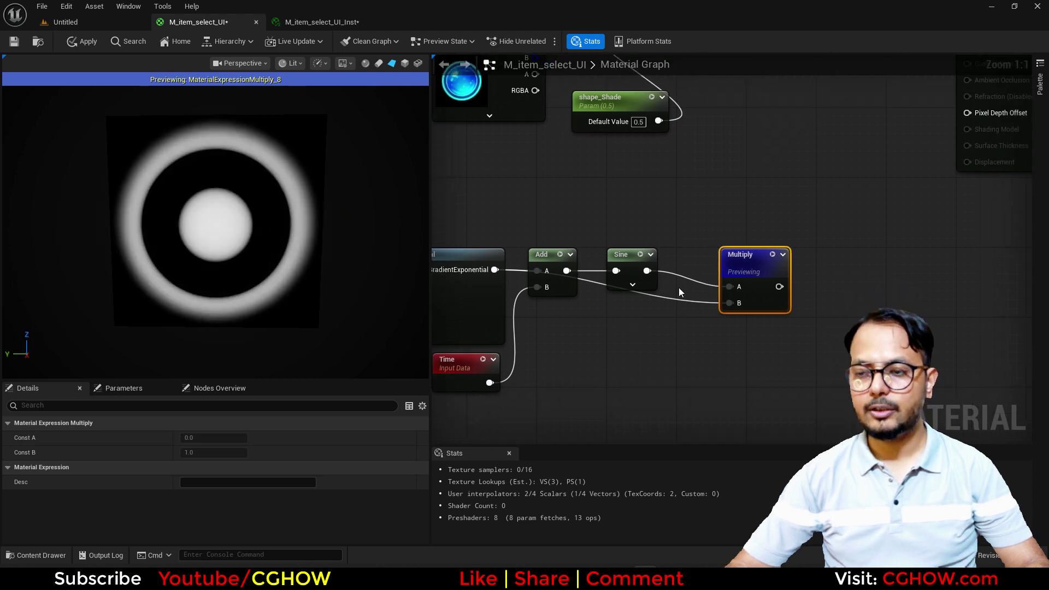
pyautogui.click(743, 266)
pyautogui.moveTo(742, 266); pyautogui.dragTo(804, 266)
pyautogui.moveTo(623, 255); pyautogui.dragTo(674, 237)
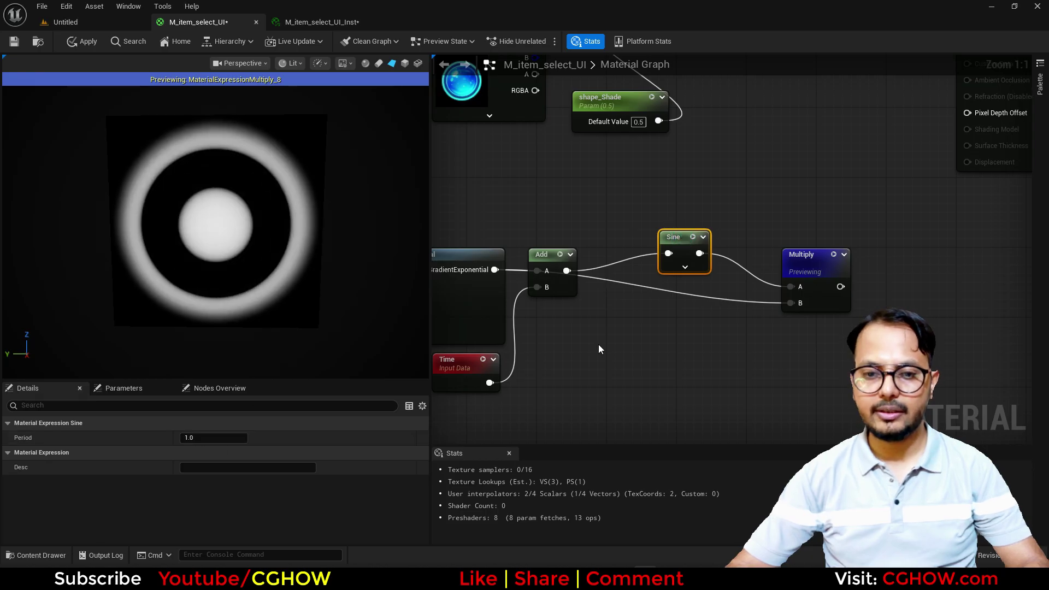
pyautogui.press('m')
pyautogui.click(583, 243)
pyautogui.moveTo(565, 270); pyautogui.dragTo(618, 249)
# Step: Create a scalar parameter named rings_thickness and connect it to the B input of the Multiply before Sine
pyautogui.press('s')
pyautogui.click(595, 314)
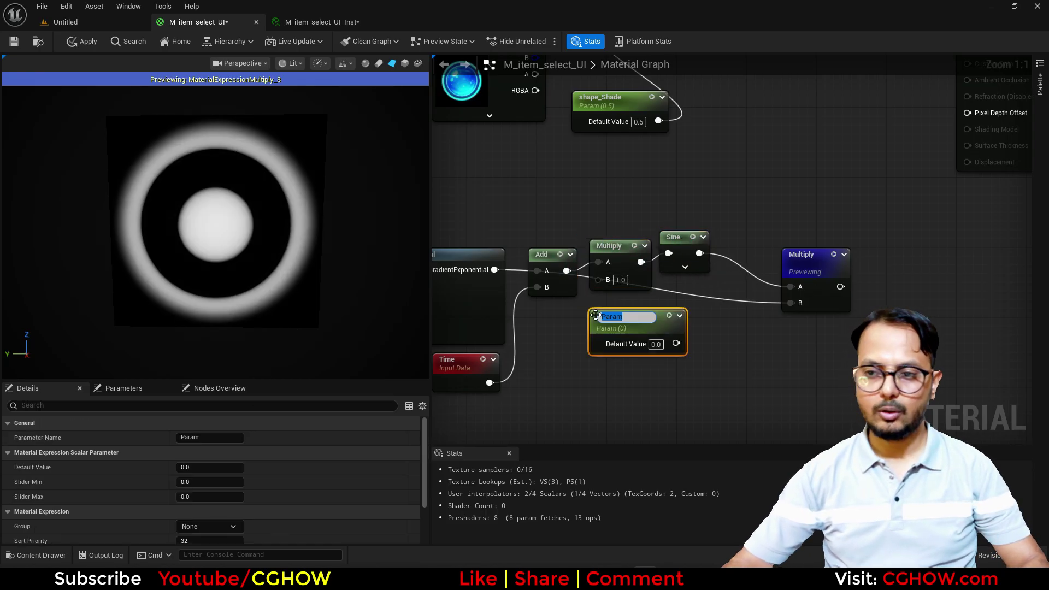
pyautogui.write('Rings')
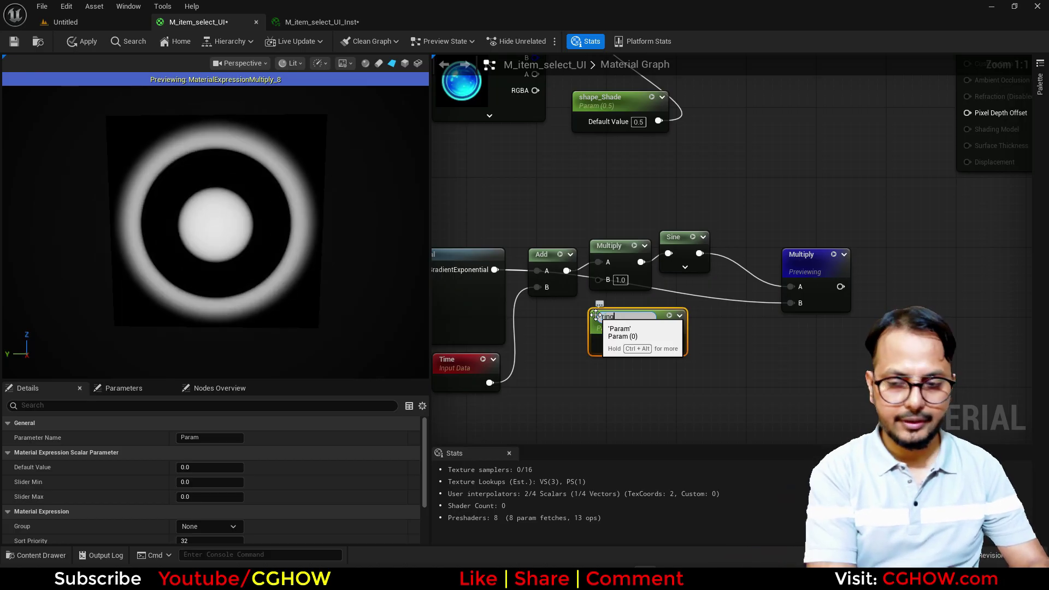
pyautogui.write(' thick')
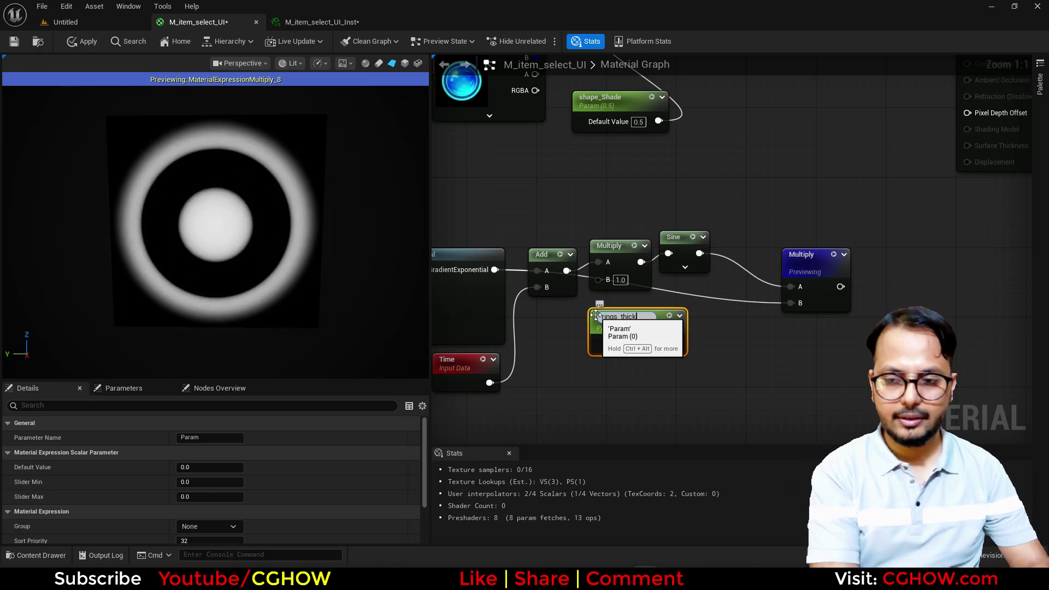
pyautogui.write('ness')
pyautogui.press('Return')
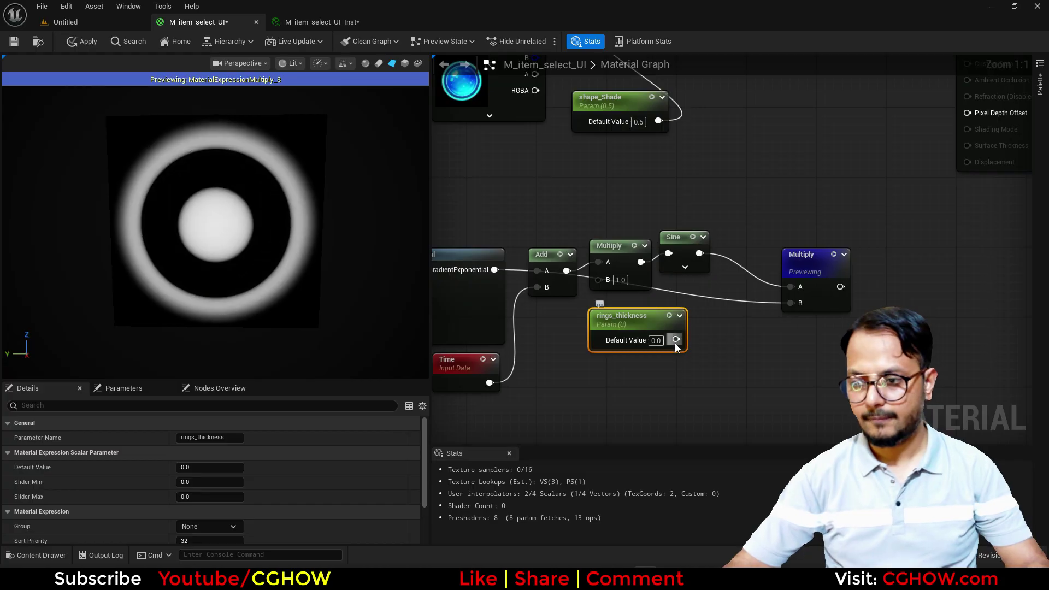
pyautogui.moveTo(676, 340); pyautogui.dragTo(593, 277)
pyautogui.moveTo(542, 361); pyautogui.dragTo(651, 337, button='right')
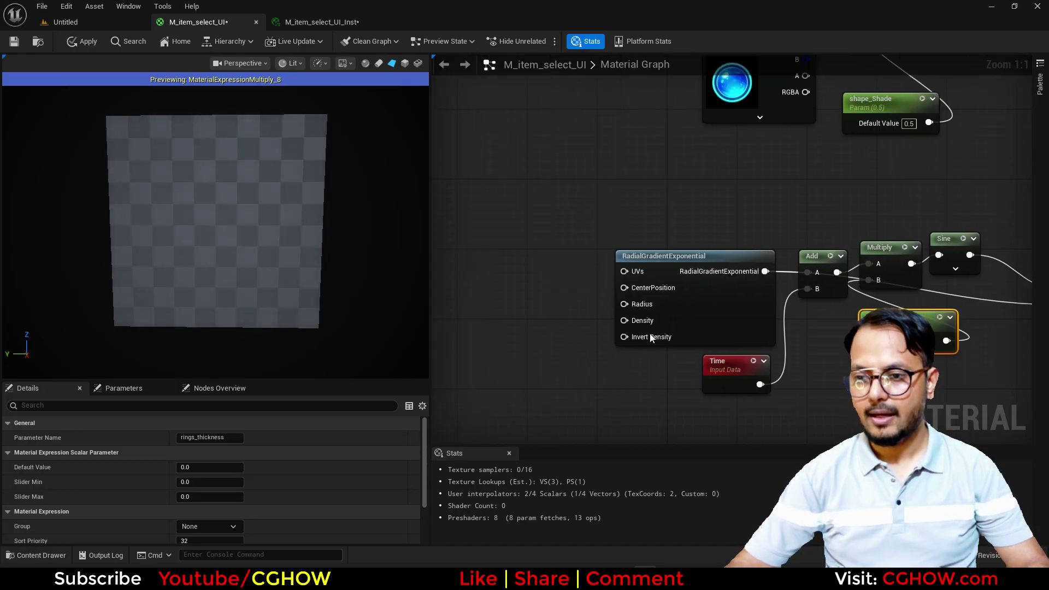
pyautogui.click(531, 298)
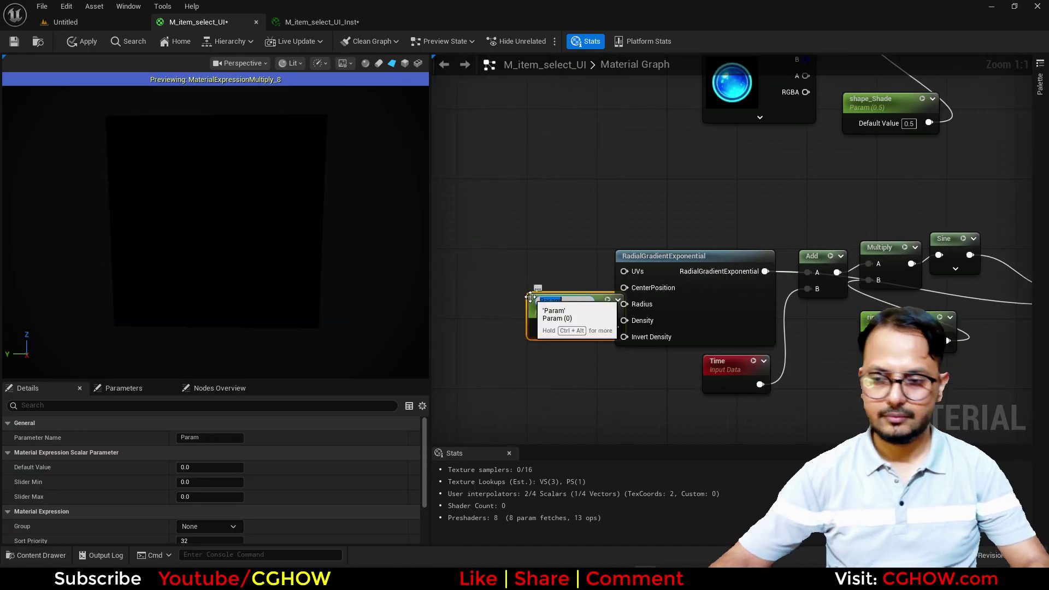
pyautogui.press('Return')
pyautogui.press('Delete')
# Step: Add a Multiply node after the previewed Multiply and connect the previewed node's output to its A input
pyautogui.moveTo(742, 382); pyautogui.dragTo(429, 435, button='right')
pyautogui.scroll(-2, 849, 304)
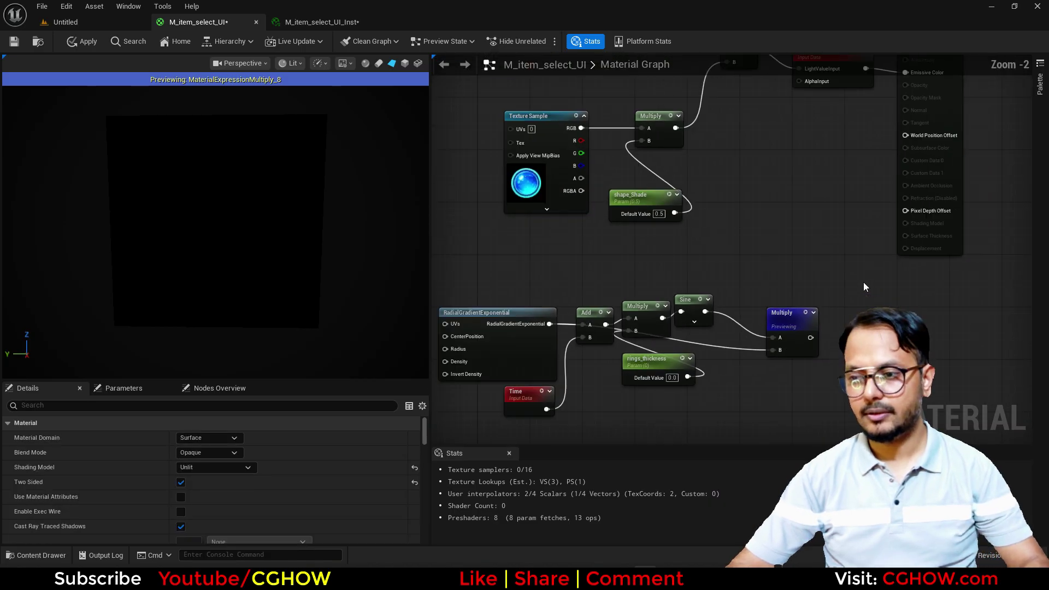
pyautogui.moveTo(826, 295); pyautogui.dragTo(727, 343, button='right')
pyautogui.click(746, 352)
pyautogui.moveTo(703, 383); pyautogui.dragTo(753, 365)
pyautogui.moveTo(725, 402); pyautogui.dragTo(732, 323, button='right')
pyautogui.press('s')
pyautogui.click(695, 355)
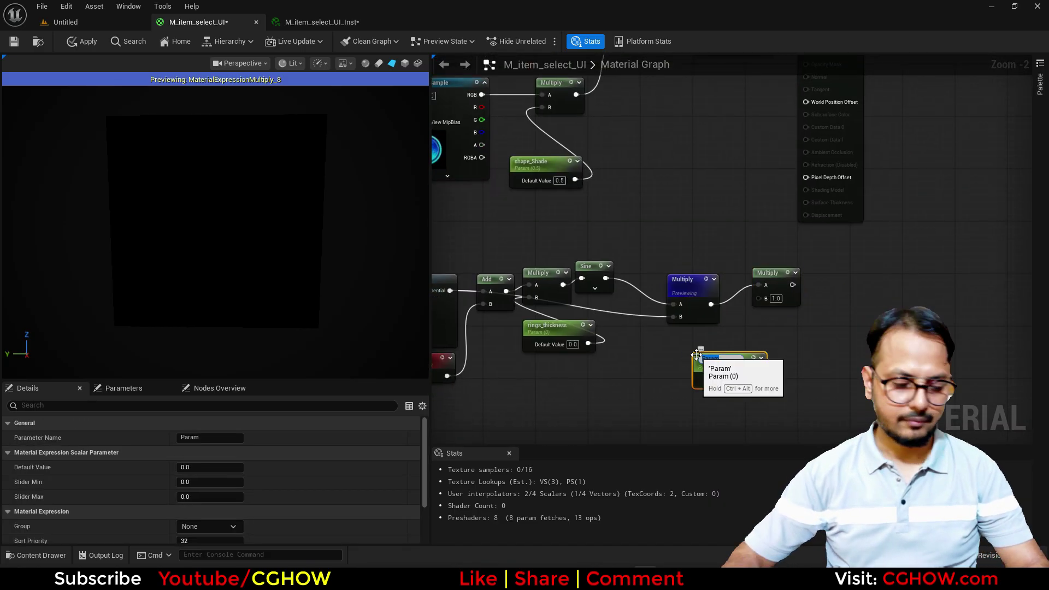
pyautogui.click(709, 384)
pyautogui.press('Delete')
# Step: Add a Constant3Vector below the previewed Multiply and convert it to a parameter named color_rings
pyautogui.moveTo(666, 383); pyautogui.dragTo(703, 373, button='right')
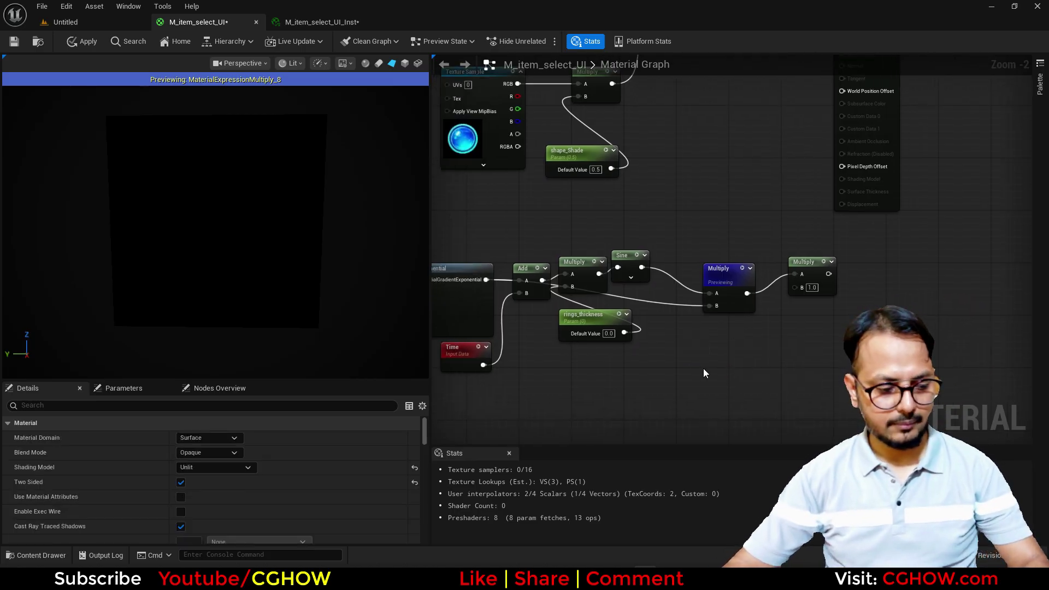
pyautogui.press('3')
pyautogui.click(684, 354)
pyautogui.rightClick(728, 349)
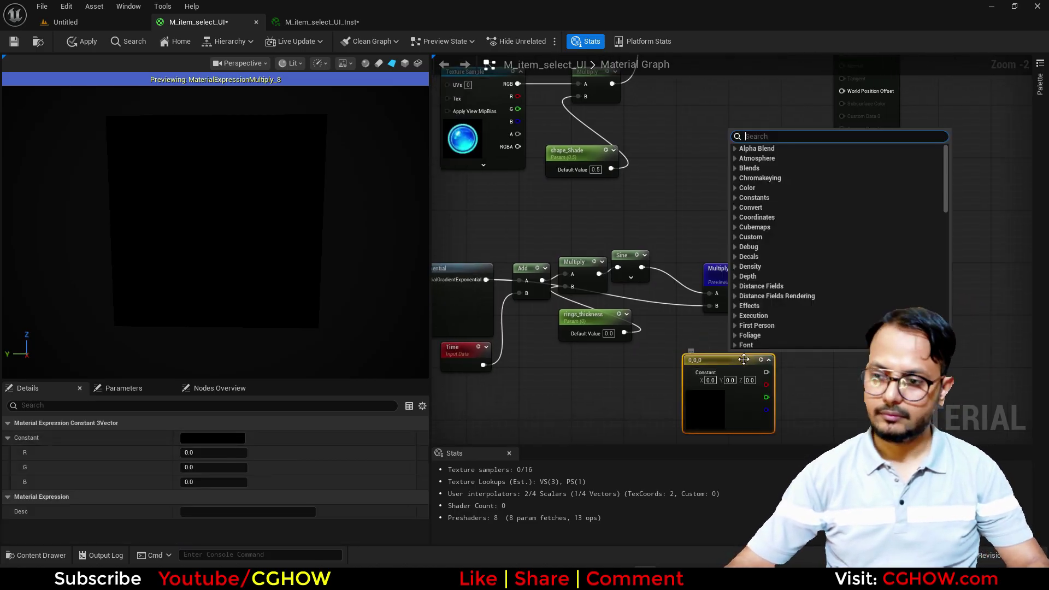
pyautogui.press('Escape')
pyautogui.rightClick(730, 361)
pyautogui.click(777, 125)
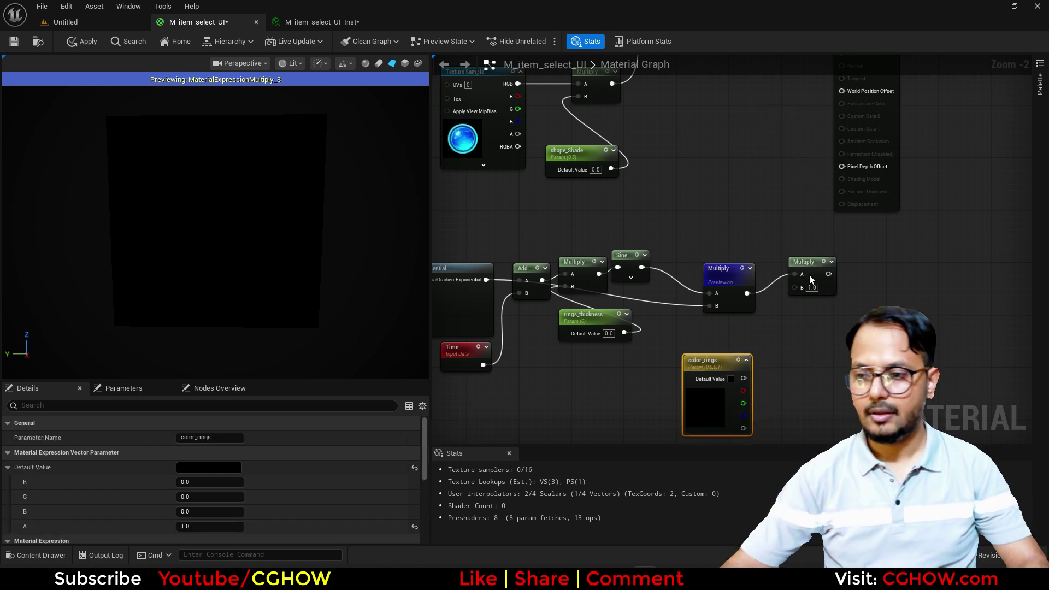
# Step: Set the green channel of color_rings to 1 and connect the parameter to the last Multiply's B input
pyautogui.click(221, 496)
pyautogui.write('1')
pyautogui.press('Return')
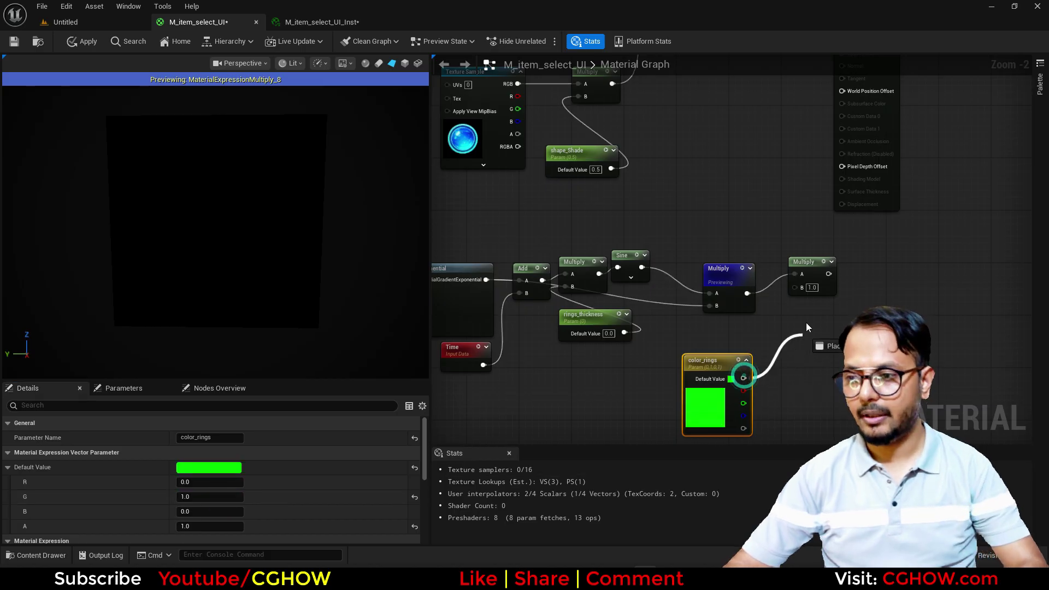
pyautogui.moveTo(801, 295); pyautogui.dragTo(801, 294)
# Step: Insert an Add node before EyeAdaptationInverse that combines the existing Add with the colored rings Multiply and feeds LightValueInput
pyautogui.moveTo(858, 211); pyautogui.dragTo(830, 314, button='right')
pyautogui.moveTo(861, 153); pyautogui.dragTo(992, 185)
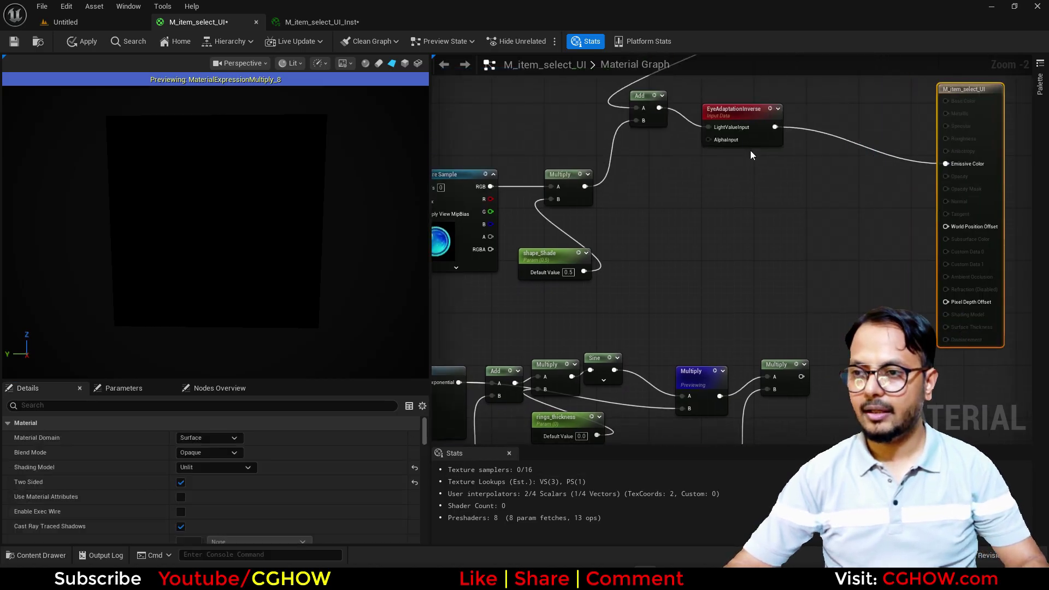
pyautogui.moveTo(750, 141); pyautogui.dragTo(868, 167)
pyautogui.press('a')
pyautogui.click(769, 188)
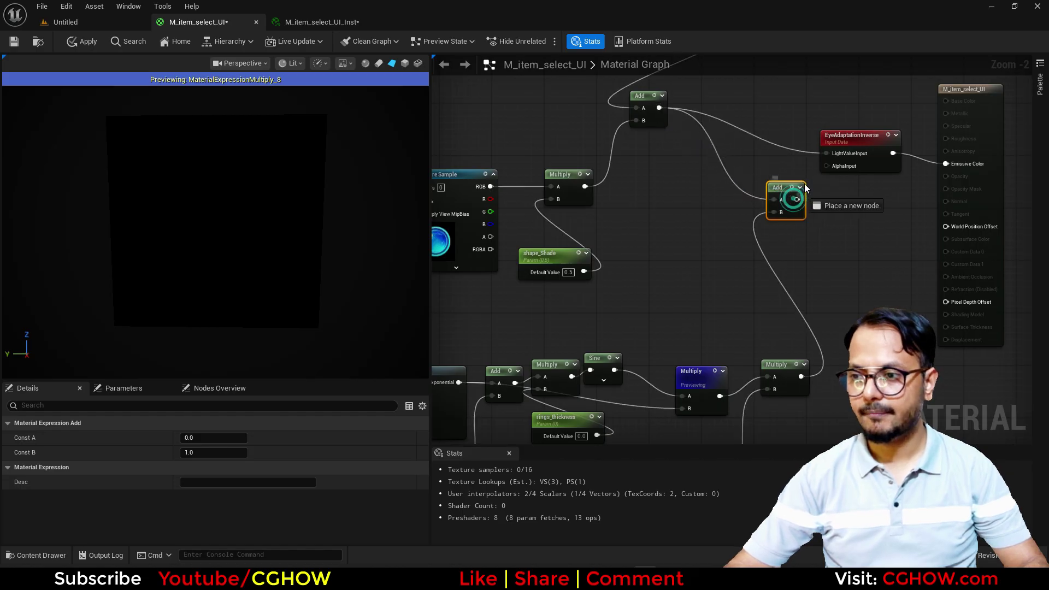
pyautogui.moveTo(824, 152); pyautogui.dragTo(824, 153)
# Step: Create a scalar parameter named radius_rings with default 0.5 and connect it to the lower RadialGradientExponential's Radius input
pyautogui.moveTo(632, 279); pyautogui.dragTo(886, 152, button='right')
pyautogui.scroll(2, 607, 273)
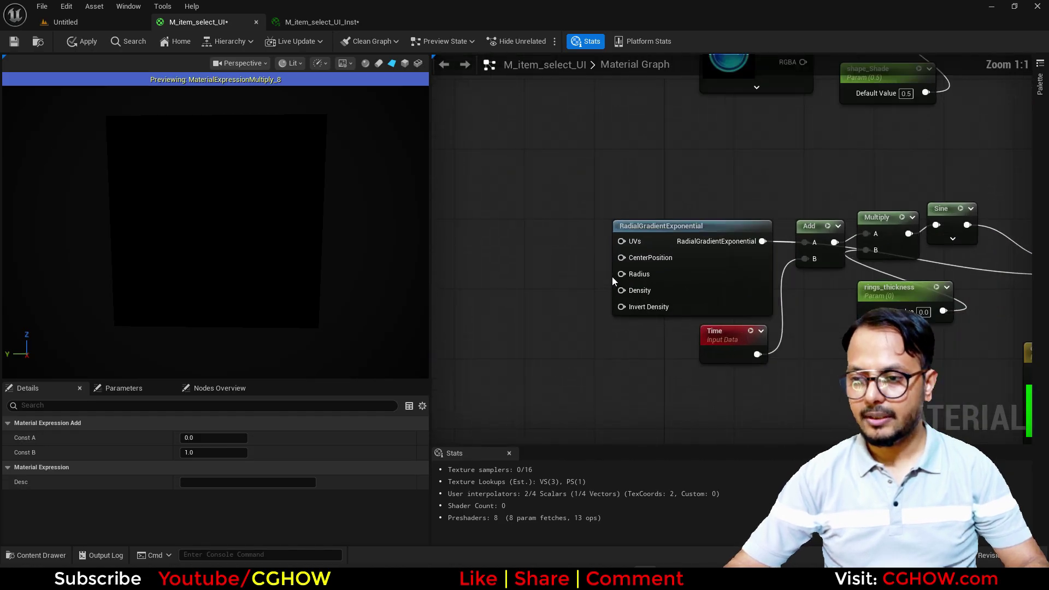
pyautogui.rightClick(623, 273)
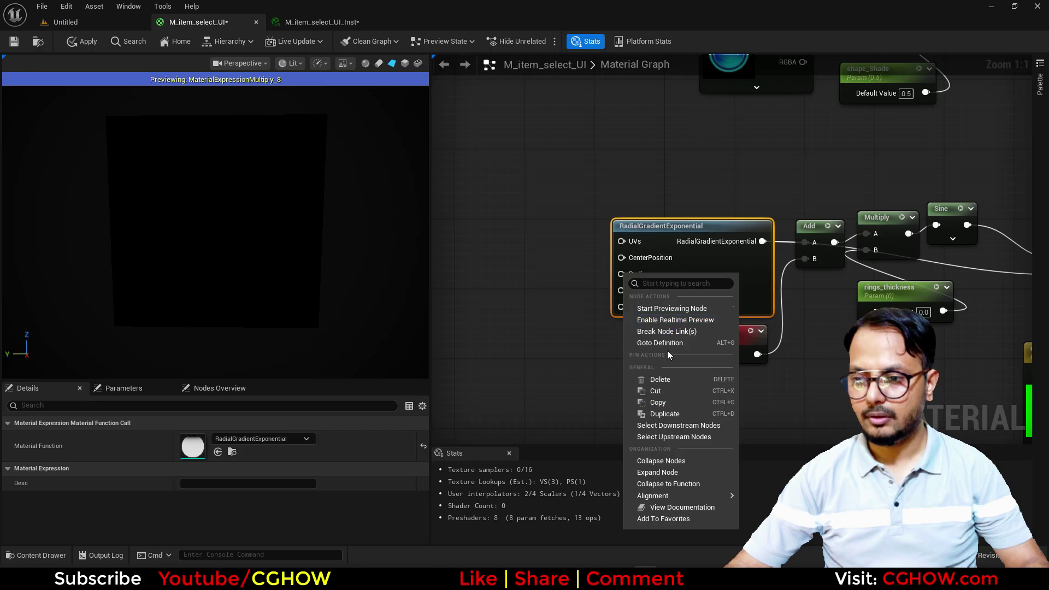
pyautogui.click(476, 278)
pyautogui.press('s')
pyautogui.click(476, 277)
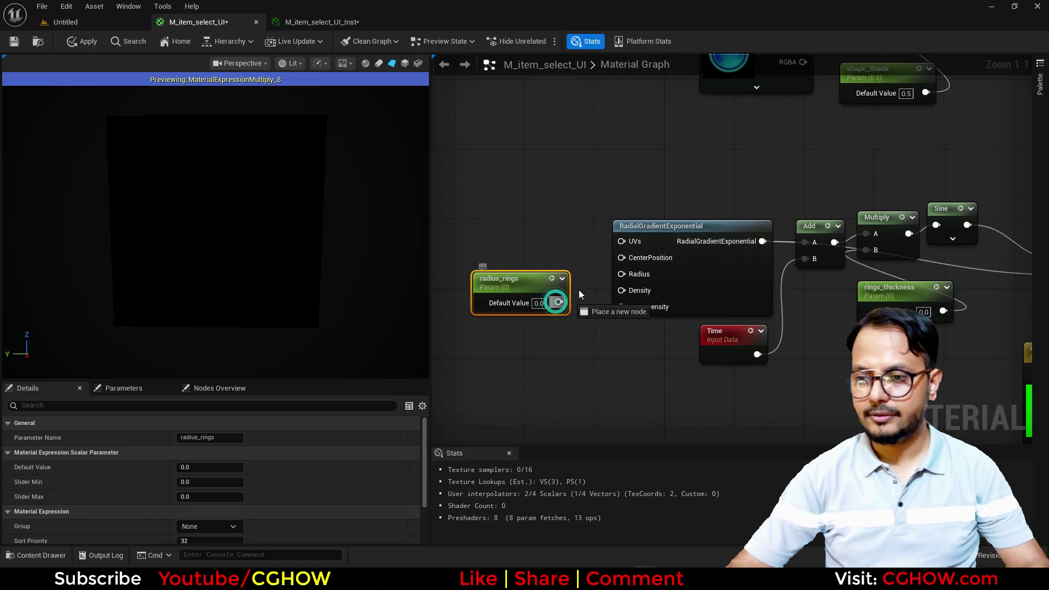
pyautogui.moveTo(578, 291); pyautogui.dragTo(622, 274)
pyautogui.click(537, 303)
pyautogui.write('.5')
# Step: Apply the material changes and enable the radius_rings and rings_thickness overrides in M_item_select_UI_Inst
pyautogui.moveTo(688, 398); pyautogui.dragTo(548, 393, button='right')
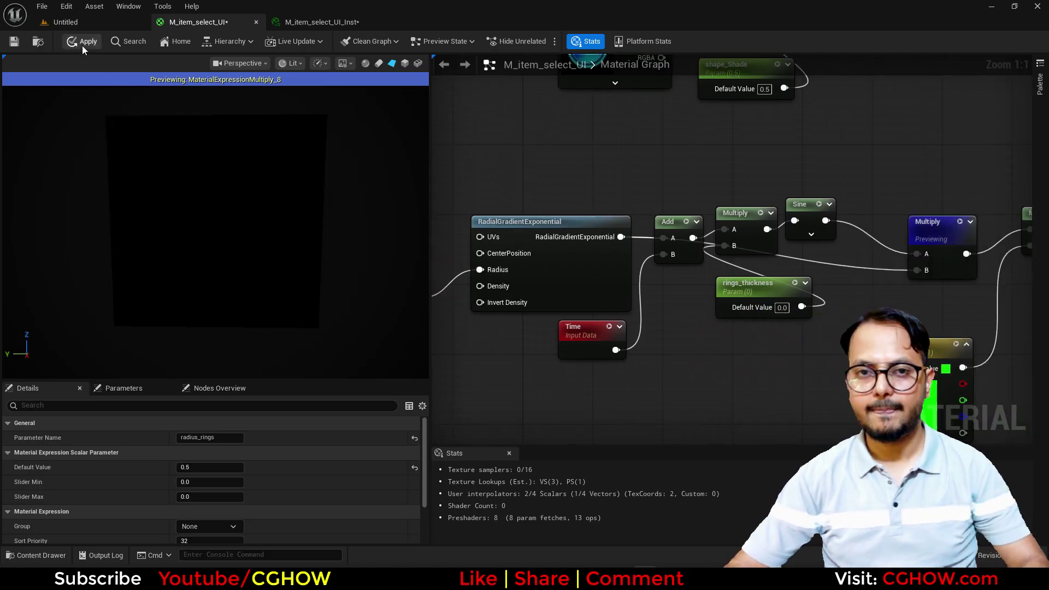
pyautogui.click(332, 21)
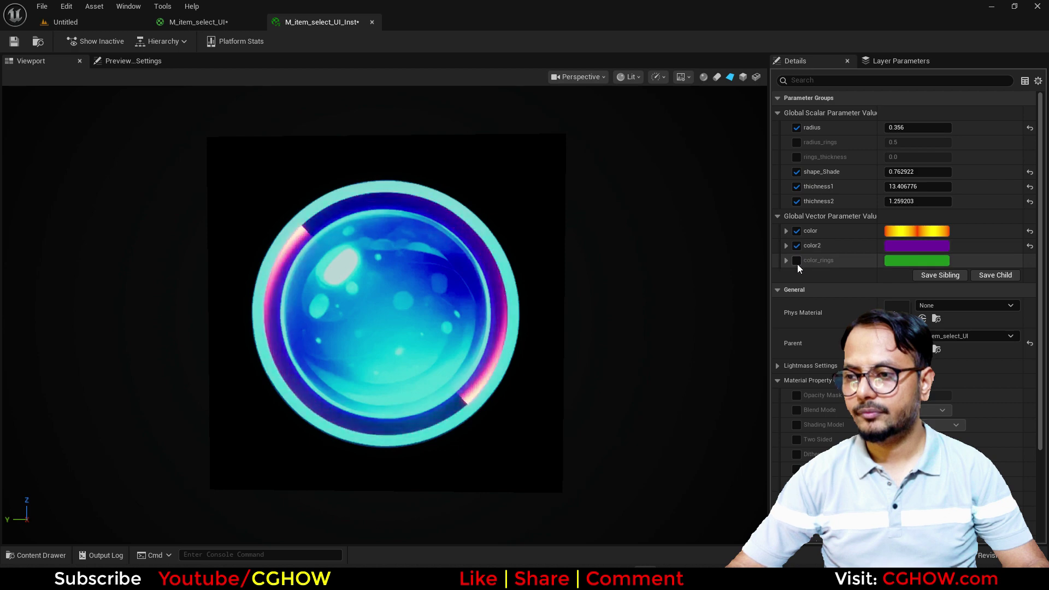
pyautogui.click(796, 157)
pyautogui.click(797, 142)
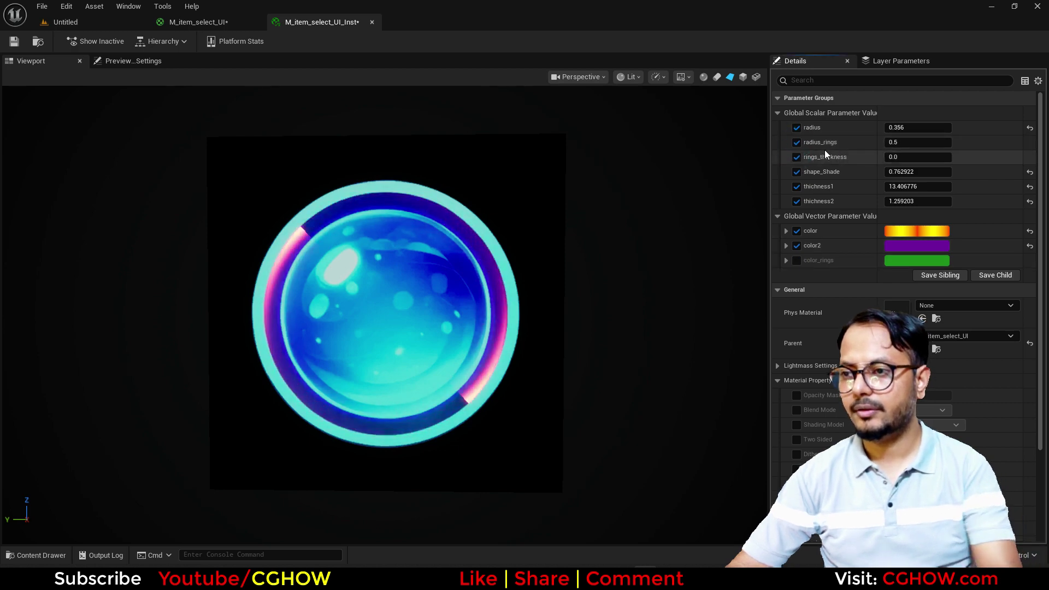
# Step: Adjust the ring overrides in the instance, with radius_rings at 0.284 and rings_thickness at about 2.37
pyautogui.click(910, 156)
pyautogui.write('1')
pyautogui.press('Return')
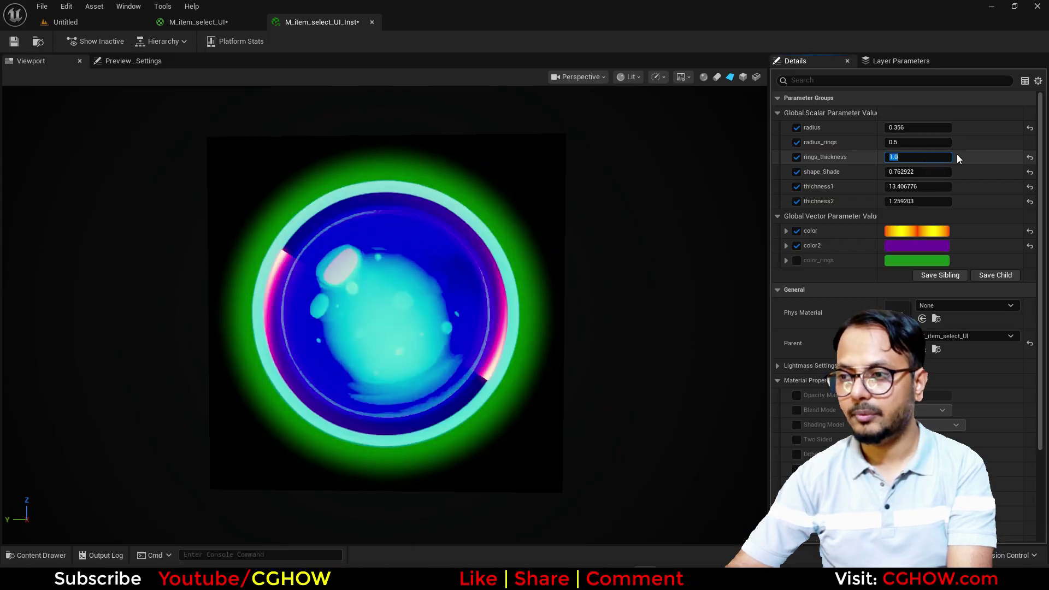
pyautogui.click(965, 153)
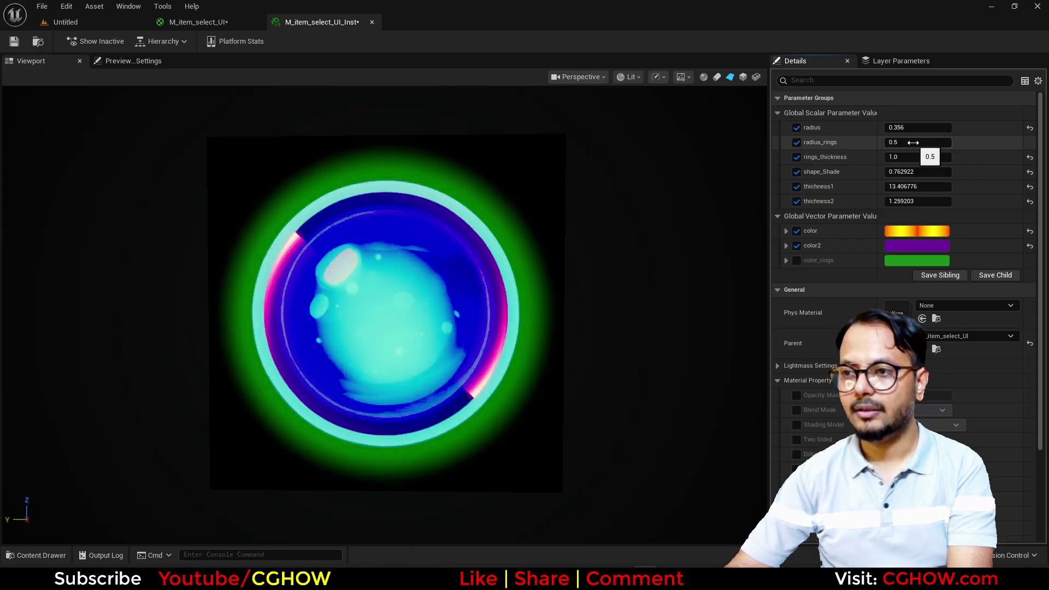
pyautogui.moveTo(912, 142); pyautogui.dragTo(899, 142)
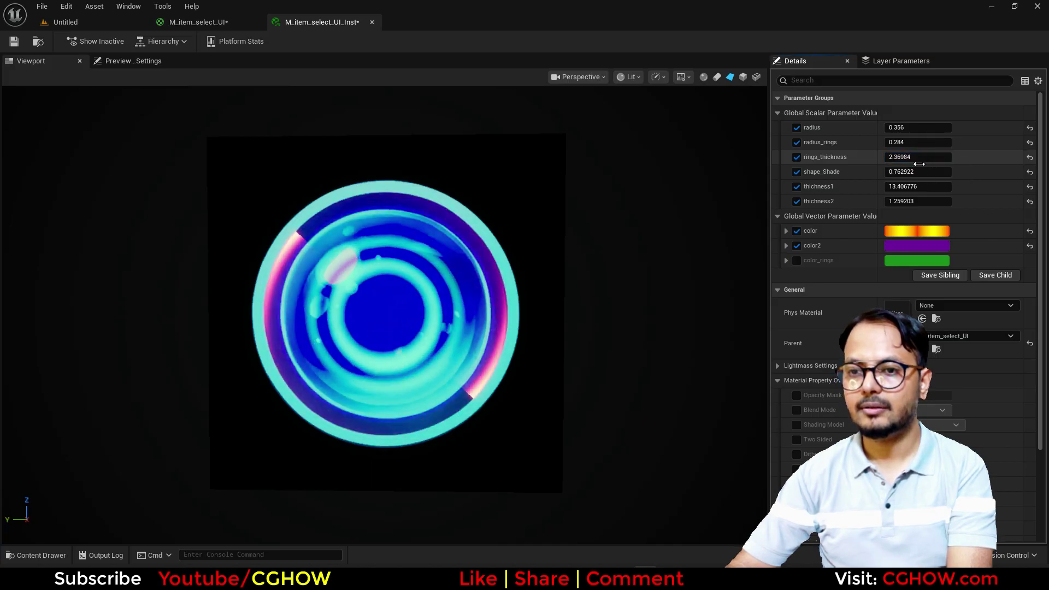
# Step: Enable the color_rings override and change its green to a very dark blue-gray, R 0.01, G 0.024, B 0.036
pyautogui.click(786, 261)
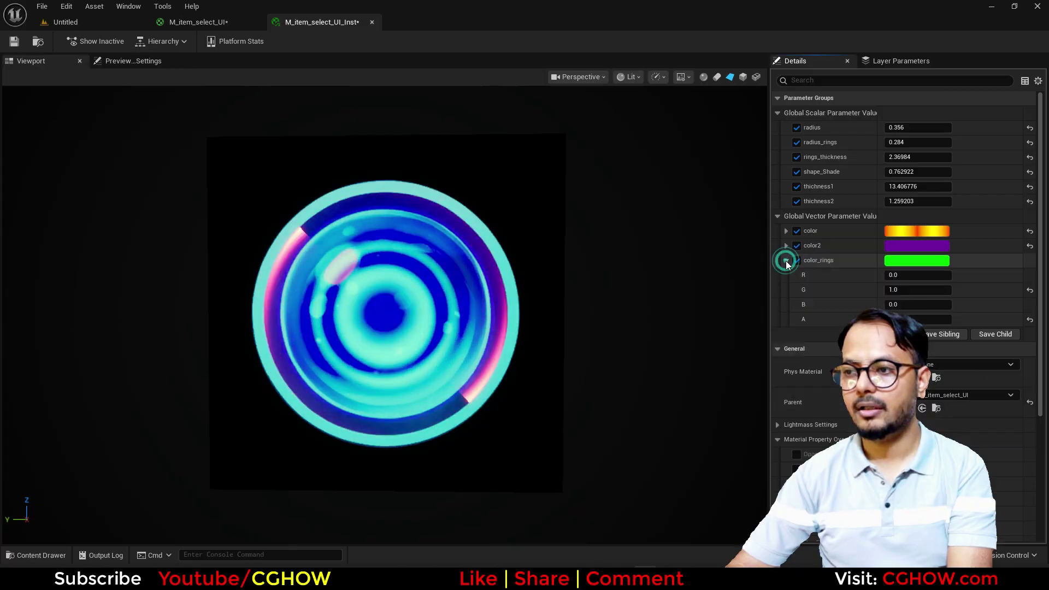
pyautogui.click(907, 261)
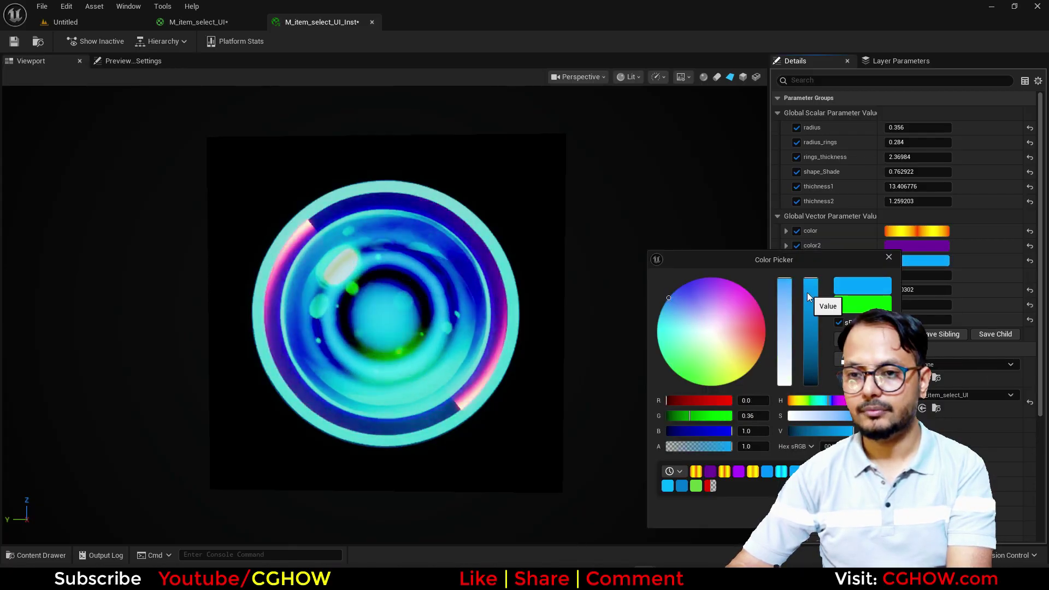
pyautogui.moveTo(784, 354); pyautogui.dragTo(784, 389)
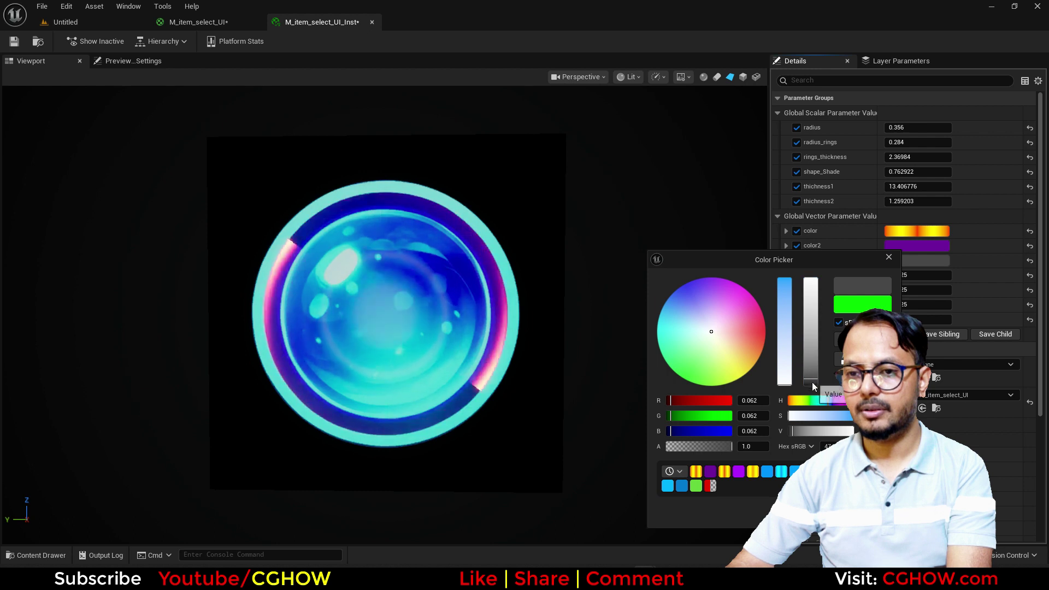
pyautogui.moveTo(810, 379); pyautogui.dragTo(810, 381)
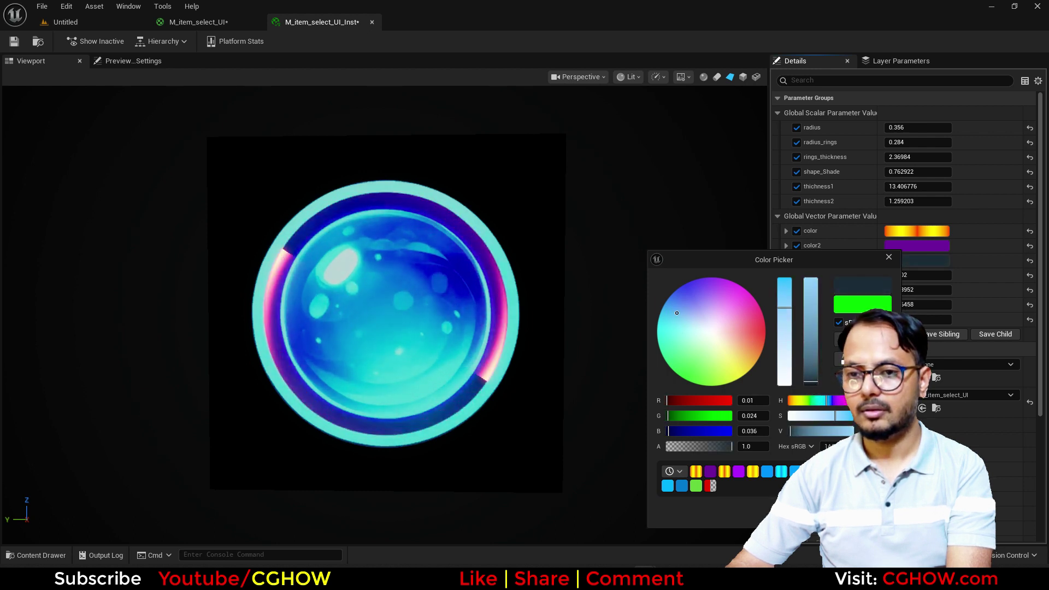
# Step: Try a saturated orange-brown for color_rings with R 0.339, G 0.159 and B 0
pyautogui.moveTo(675, 312); pyautogui.dragTo(738, 346)
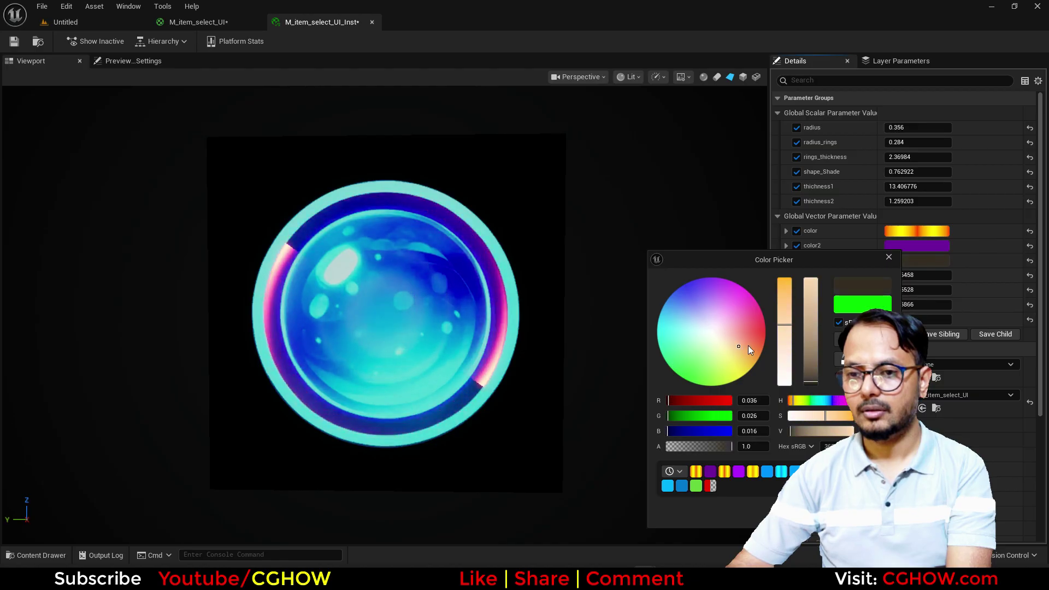
pyautogui.moveTo(782, 304); pyautogui.dragTo(783, 276)
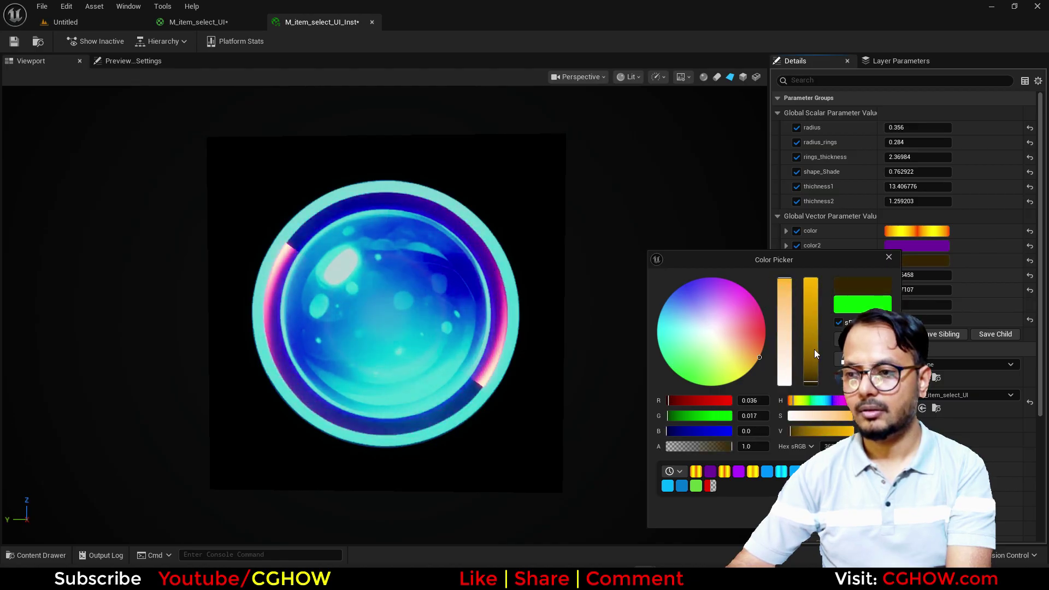
pyautogui.click(814, 349)
pyautogui.moveTo(814, 348)
pyautogui.mouseDown()
pyautogui.moveTo(813, 363)
pyautogui.moveTo(811, 349)
pyautogui.mouseUp()
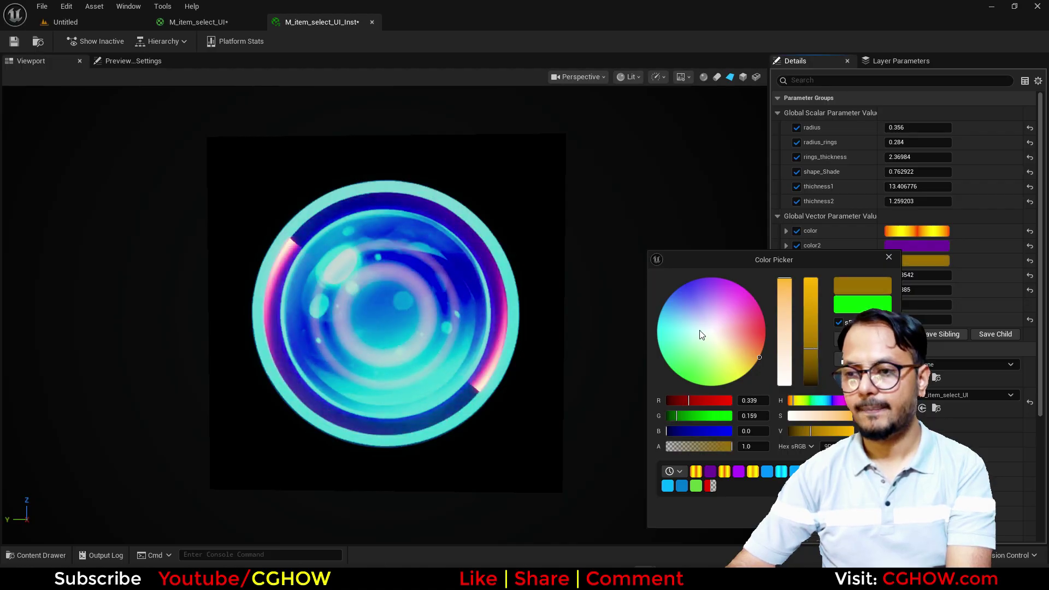
# Step: Set color_rings to a dark desaturated blue, about R 0.034, G 0.068, B 0.1, and accept the color
pyautogui.click(683, 317)
pyautogui.moveTo(682, 315); pyautogui.dragTo(680, 314)
pyautogui.moveTo(810, 349); pyautogui.dragTo(810, 375)
pyautogui.click(468, 258)
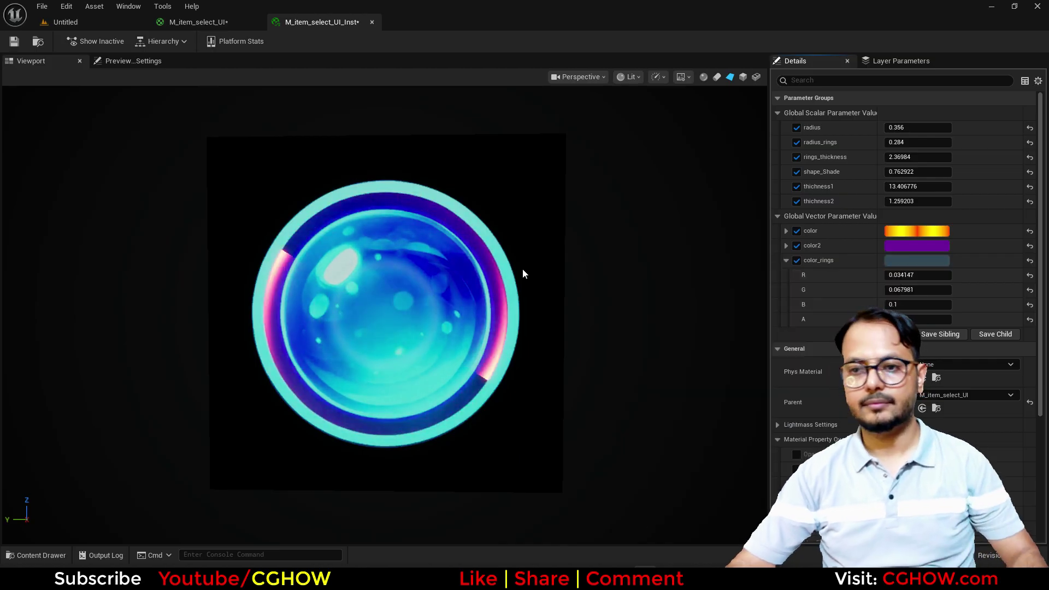
pyautogui.scroll(3, 522, 267)
pyautogui.moveTo(522, 268); pyautogui.dragTo(502, 293)
pyautogui.moveTo(503, 293); pyautogui.dragTo(502, 327, button='right')
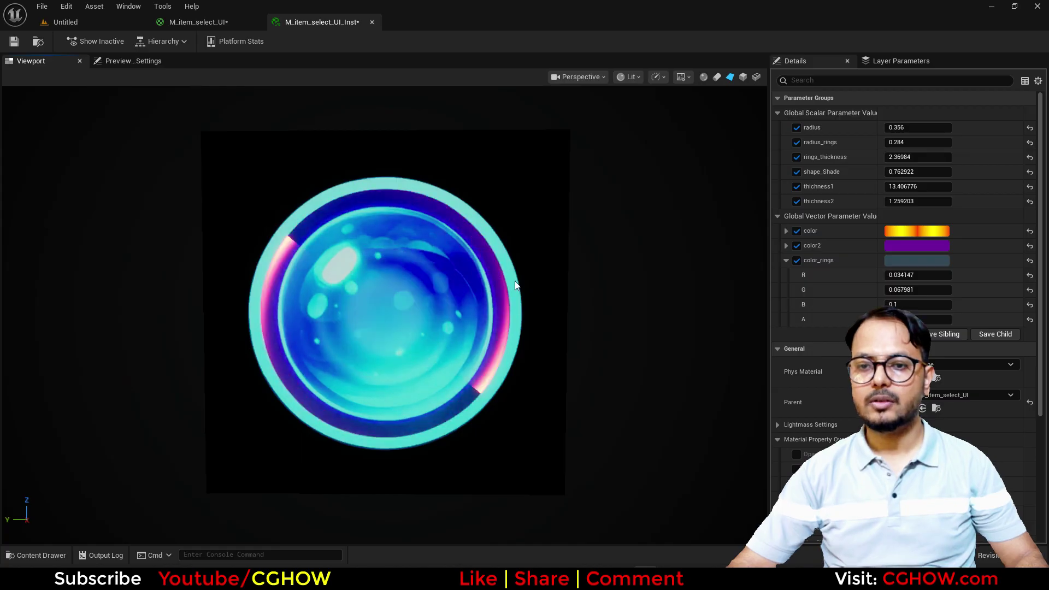